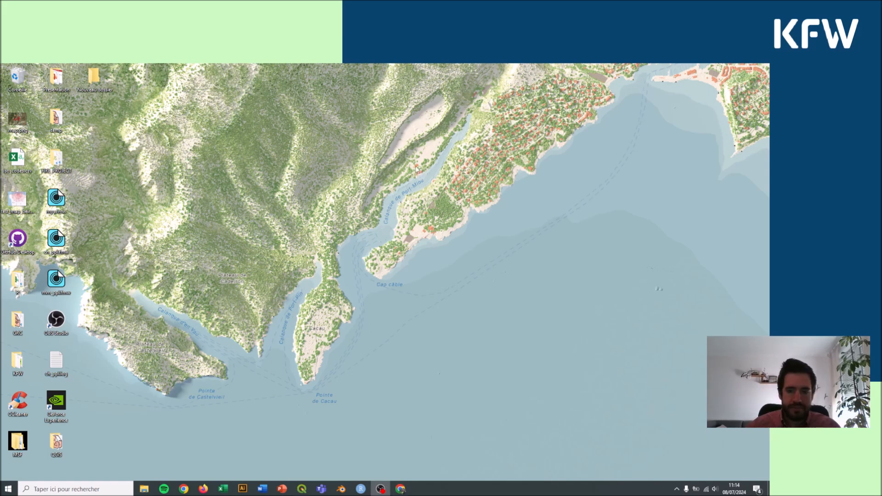
Launch QGIS Desktop 3.16.4 with GRASS 7.8.5
{"action": "left_click", "coordinate": [76, 489]}
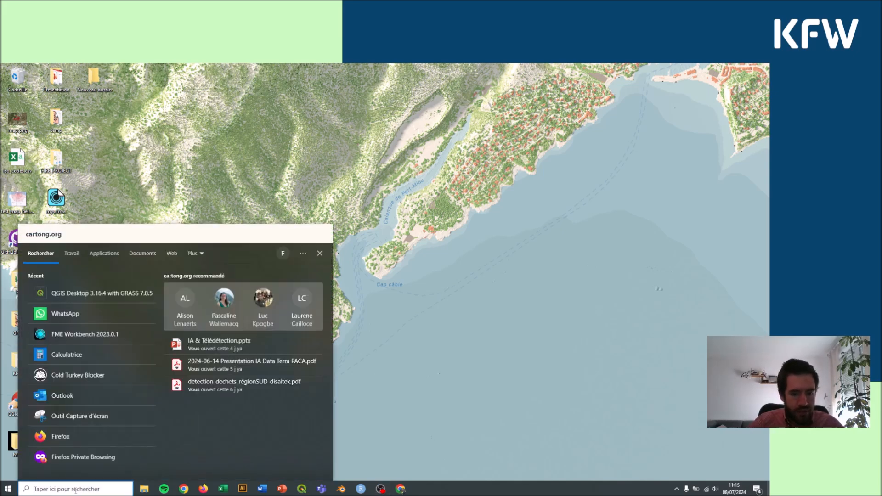
{"action": "type", "text": "qgis"}
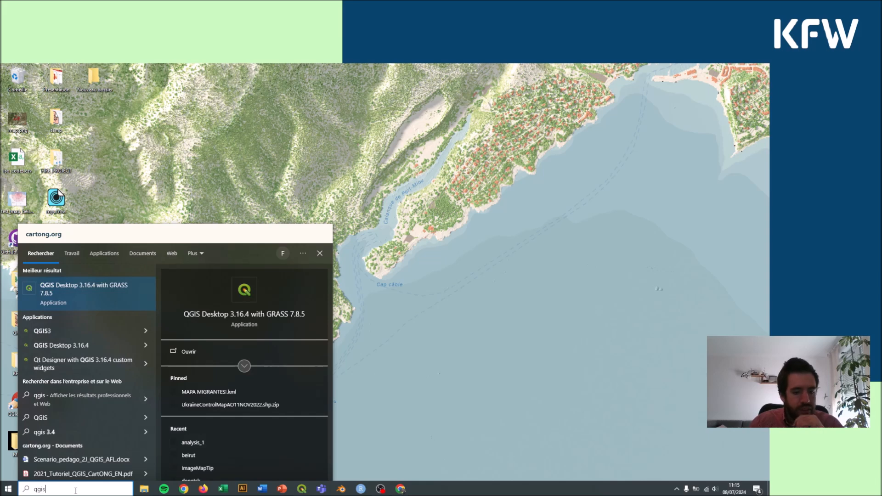
{"action": "left_click", "coordinate": [92, 295]}
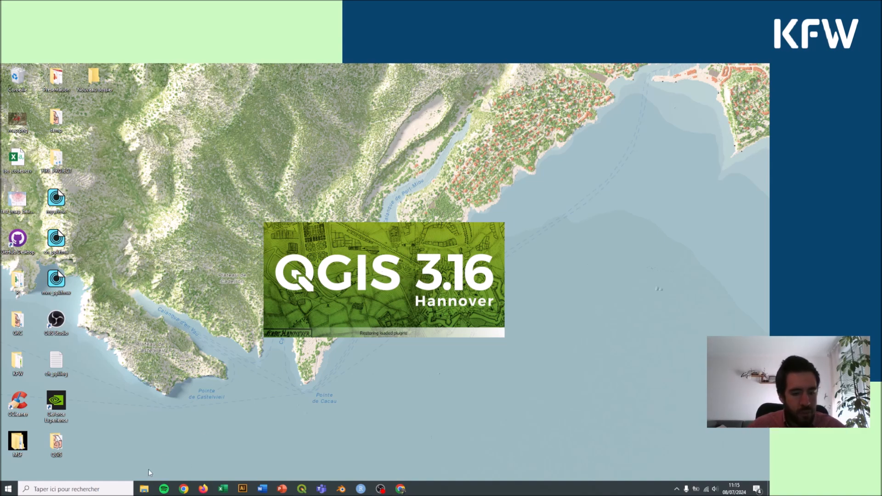
Open ETH_hlthfac.xlsx from the QGIS folder in Excel, accept the security warning and maximize the workbook
{"action": "mouse_move", "coordinate": [145, 486]}
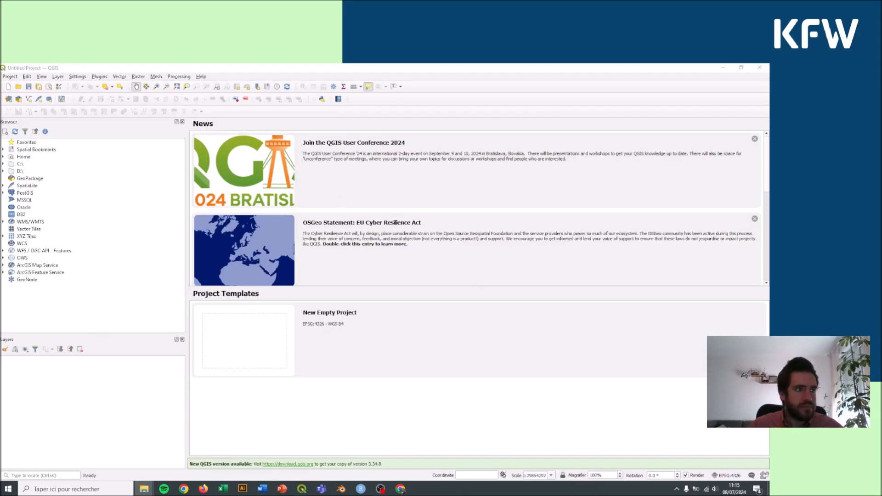
{"action": "left_click_drag", "start_coordinate": [198, 63], "coordinate": [327, 93]}
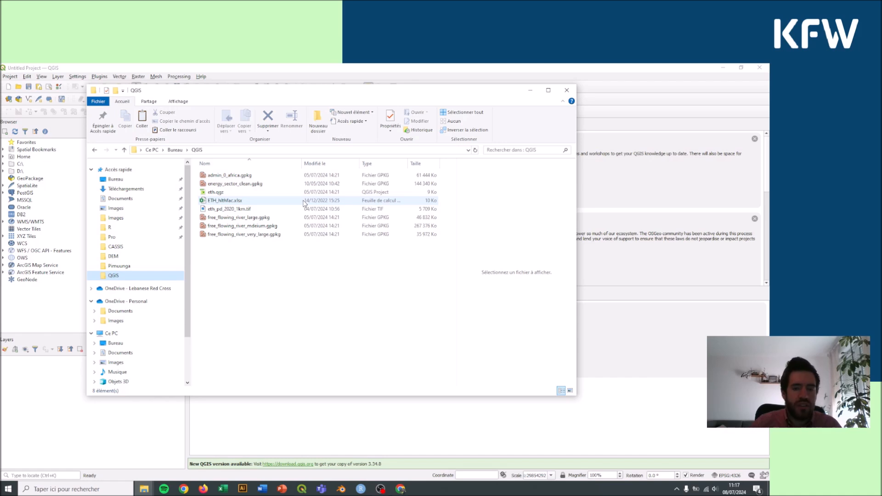
{"action": "double_click", "coordinate": [245, 203]}
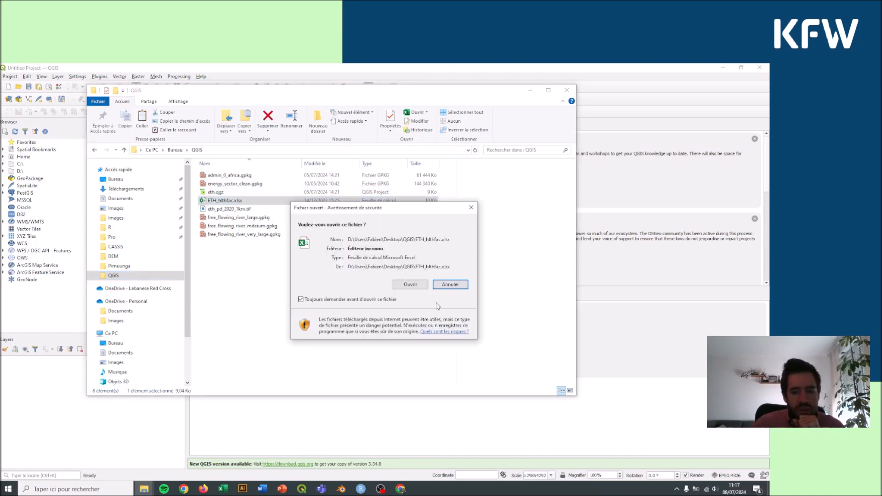
{"action": "left_click", "coordinate": [422, 286]}
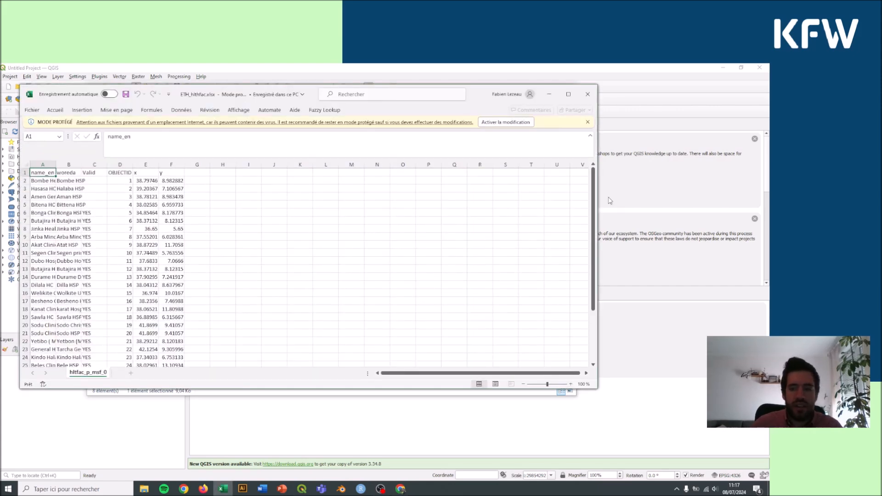
{"action": "left_click", "coordinate": [568, 93]}
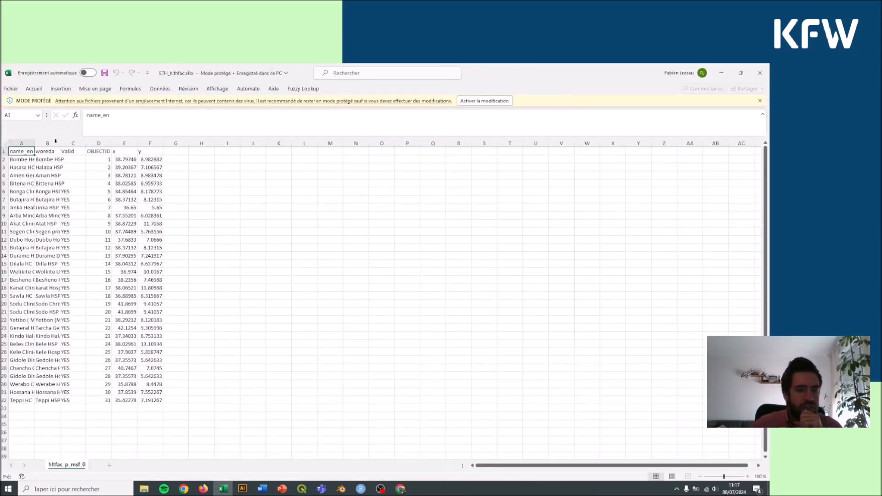
Fit the name_en and woreda columns to their contents and examine the health facility table's columns and first record
{"action": "double_click", "coordinate": [35, 144]}
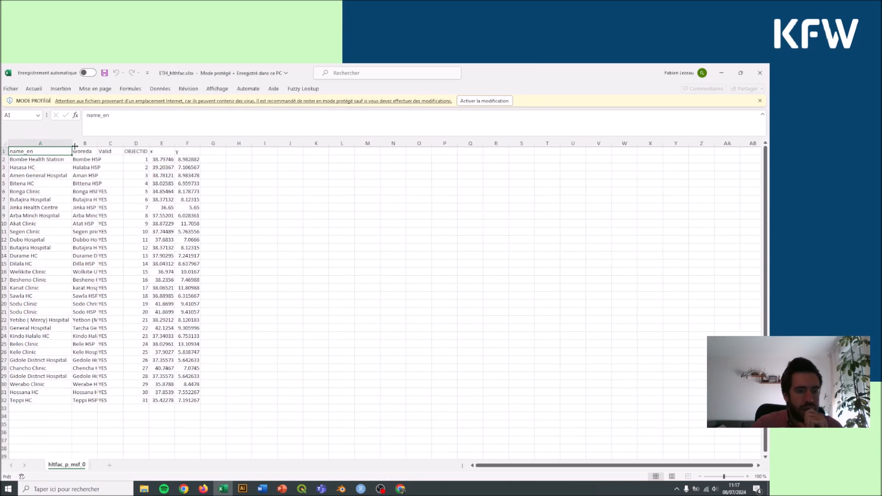
{"action": "double_click", "coordinate": [97, 146]}
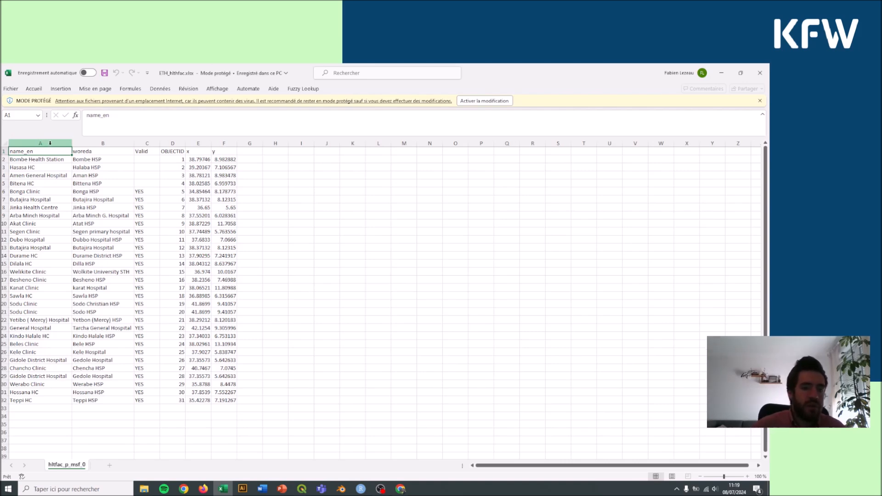
{"action": "left_click", "coordinate": [169, 143]}
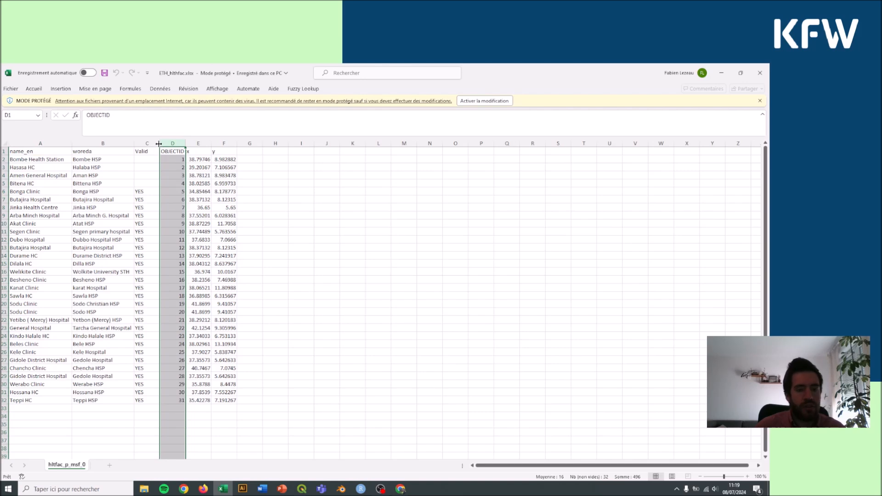
{"action": "left_click", "coordinate": [252, 143]}
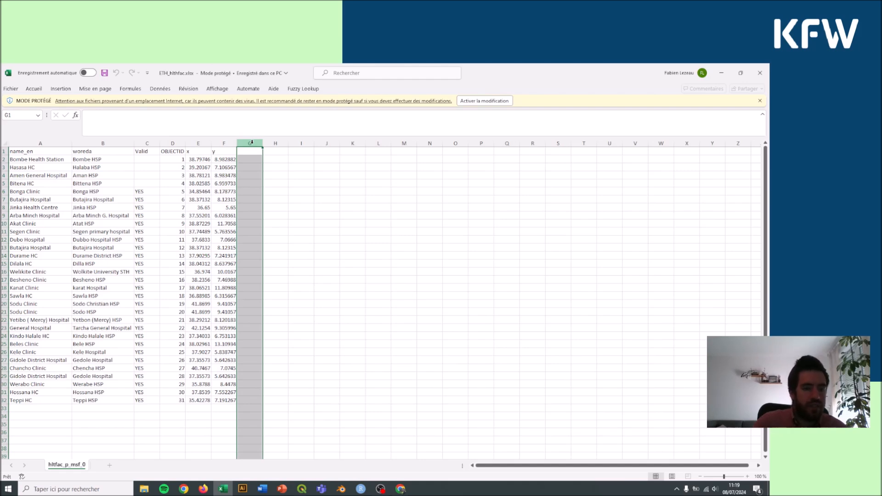
{"action": "left_click", "coordinate": [57, 161]}
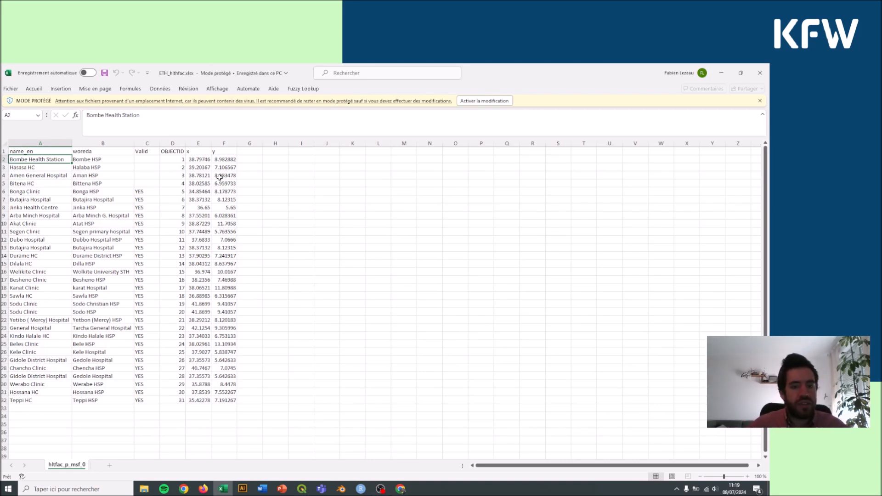
Minimize the workbook and try to open eth_pd_2020_1km.tif from the QGIS folder in the default image viewer
{"action": "left_click", "coordinate": [723, 75]}
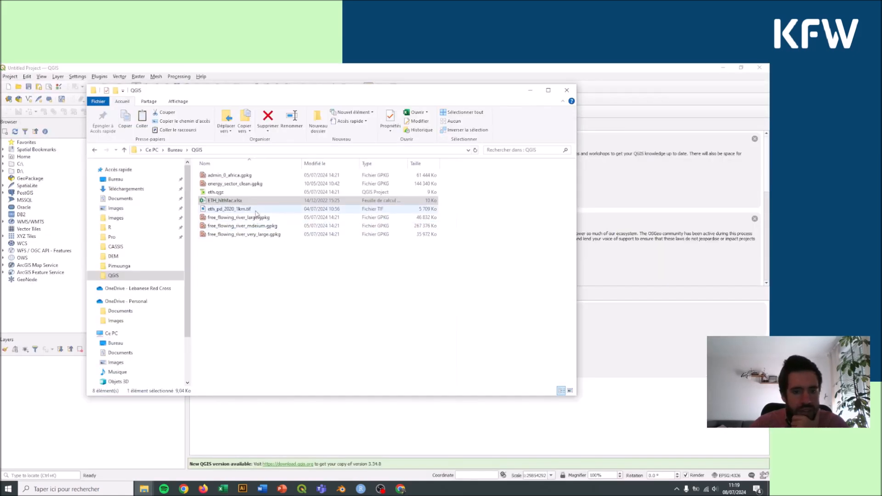
{"action": "double_click", "coordinate": [254, 210]}
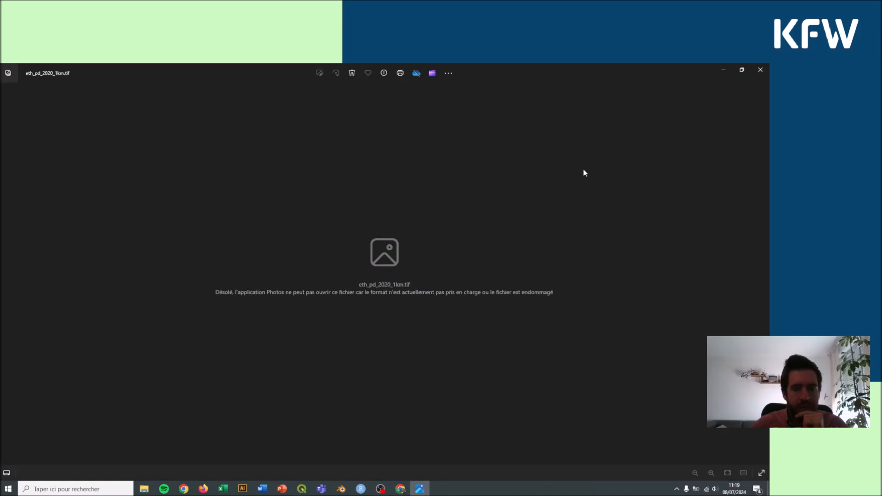
{"action": "left_click", "coordinate": [761, 70]}
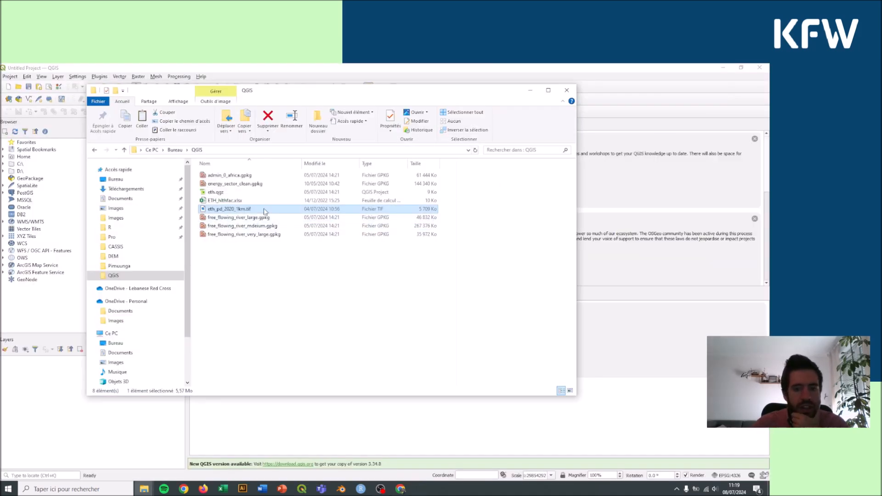
Load eth_pd_2020_1km.tif from the folder into the QGIS project and activate the Identify Features tool
{"action": "left_click_drag", "start_coordinate": [247, 210], "coordinate": [647, 414]}
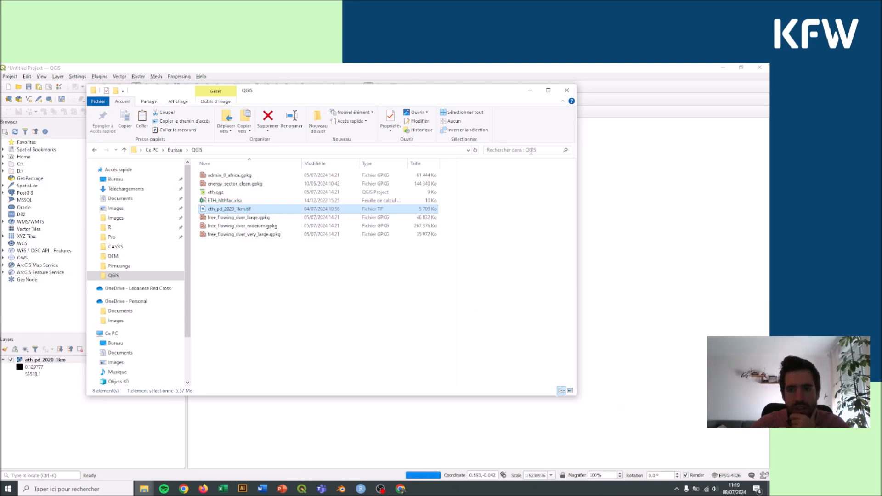
{"action": "left_click", "coordinate": [530, 90]}
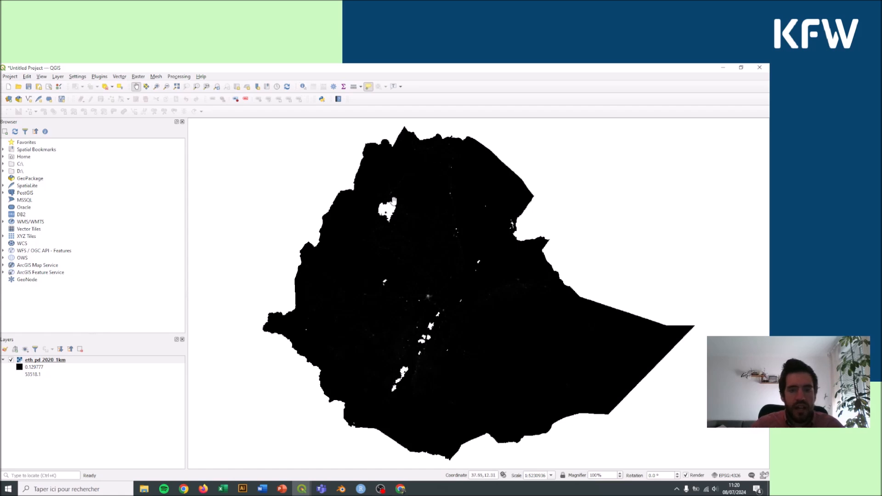
{"action": "scroll", "coordinate": [398, 204], "scroll_direction": "up", "scroll_amount": 1}
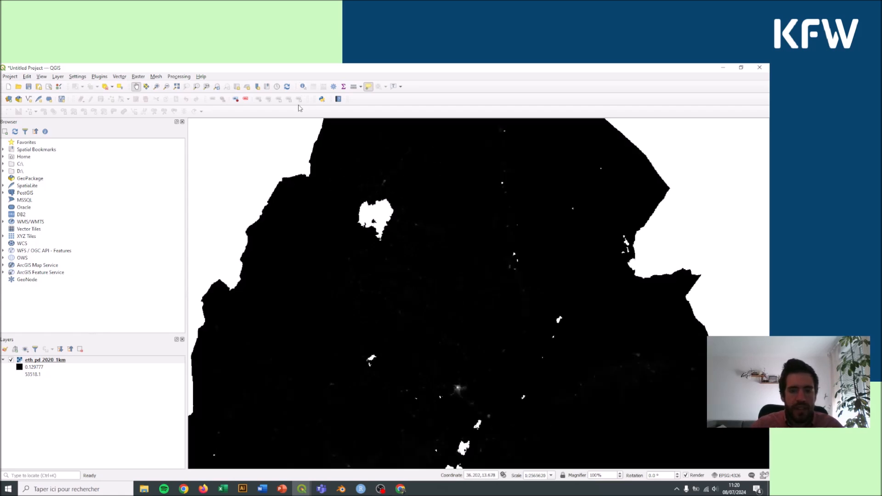
{"action": "left_click", "coordinate": [303, 86]}
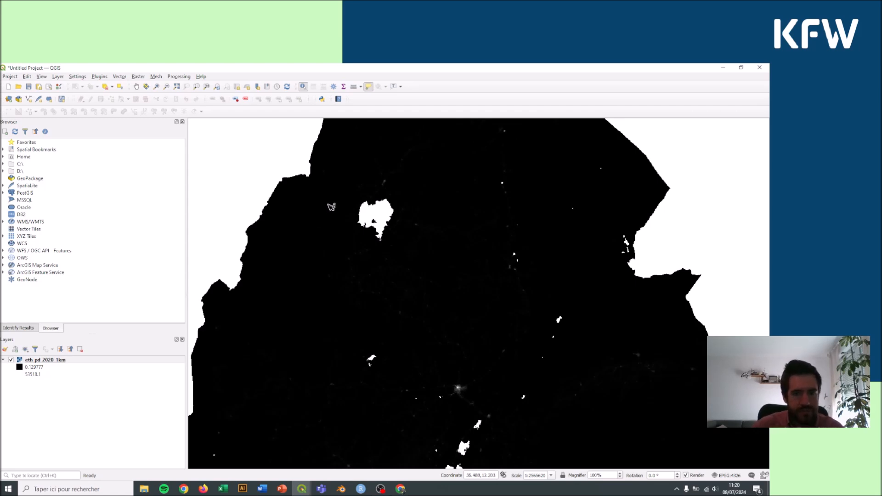
Remove the eth_pd_2020_1km layer from the project
{"action": "left_click", "coordinate": [46, 359]}
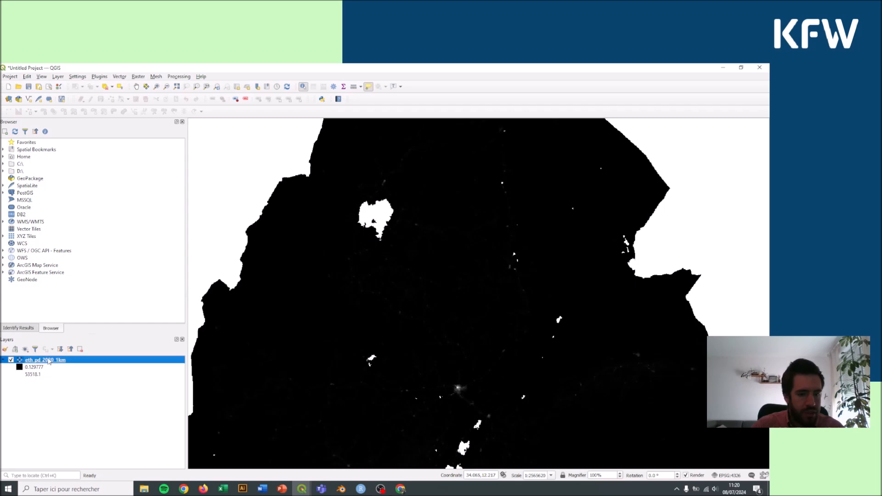
{"action": "left_click", "coordinate": [77, 352]}
{"action": "left_click", "coordinate": [383, 289]}
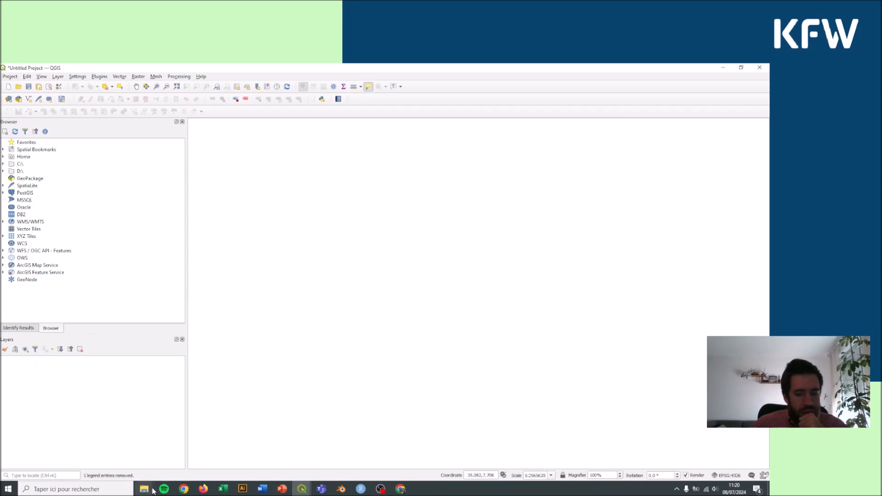
Return to File Explorer and copy every file in the QGIS folder
{"action": "mouse_move", "coordinate": [152, 492]}
{"action": "left_click", "coordinate": [106, 455]}
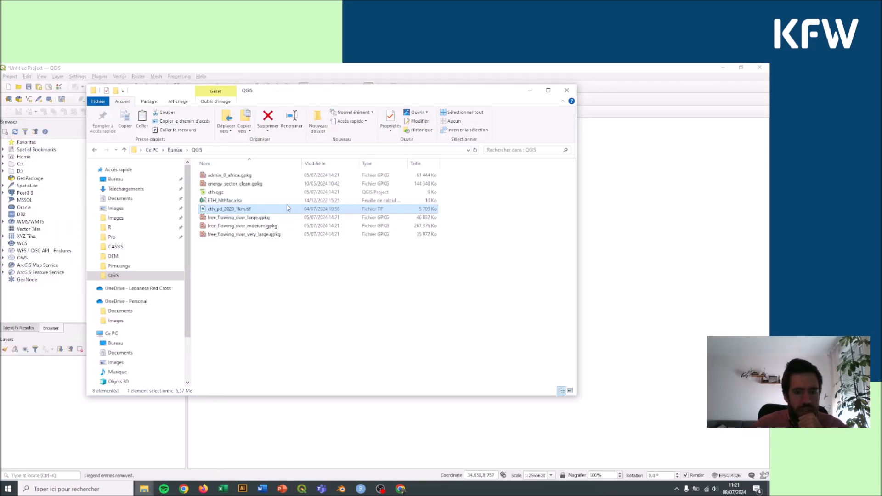
{"action": "left_click_drag", "start_coordinate": [236, 248], "coordinate": [235, 172]}
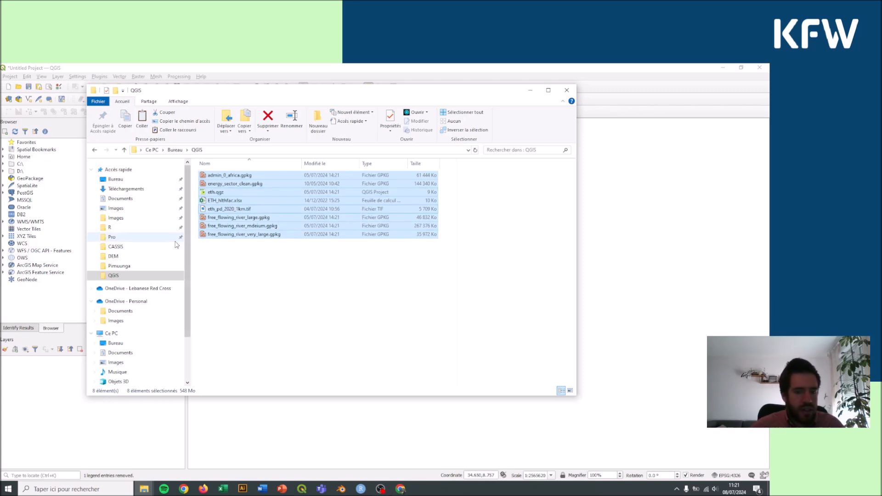
Create a new folder named ethiopia_map on the Desktop (Bureau)
{"action": "left_click", "coordinate": [116, 179]}
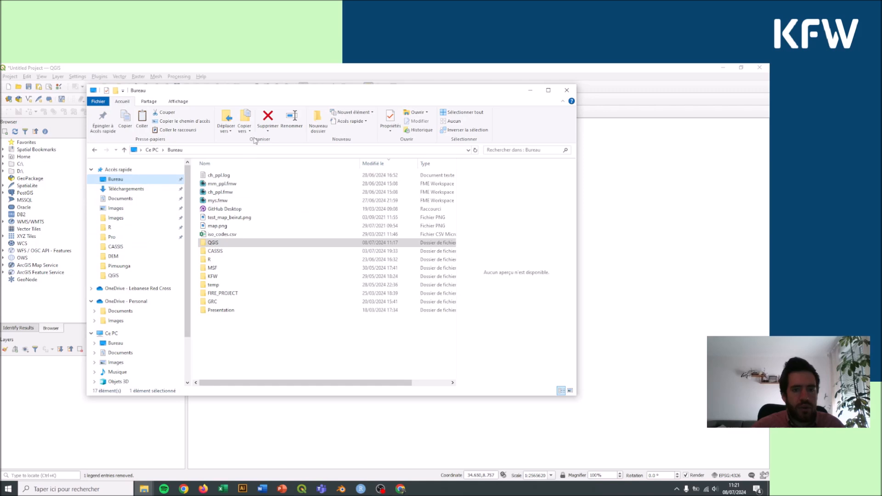
{"action": "left_click", "coordinate": [317, 127]}
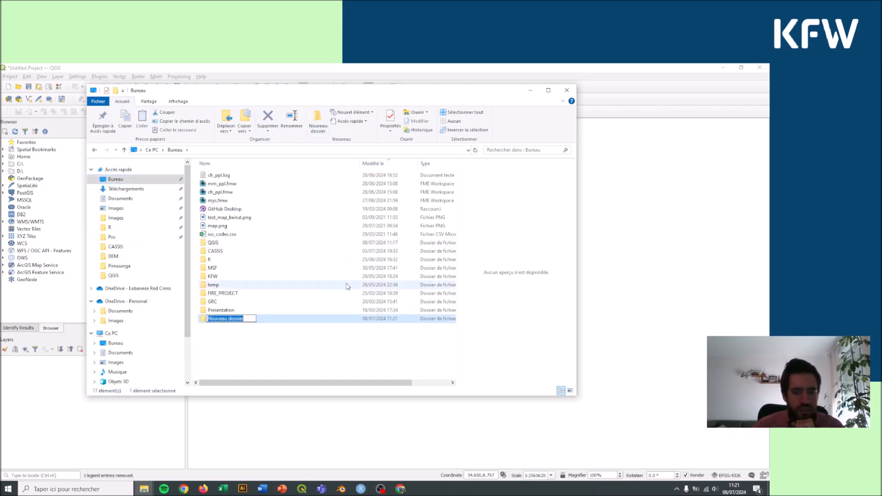
{"action": "type", "text": "eth"}
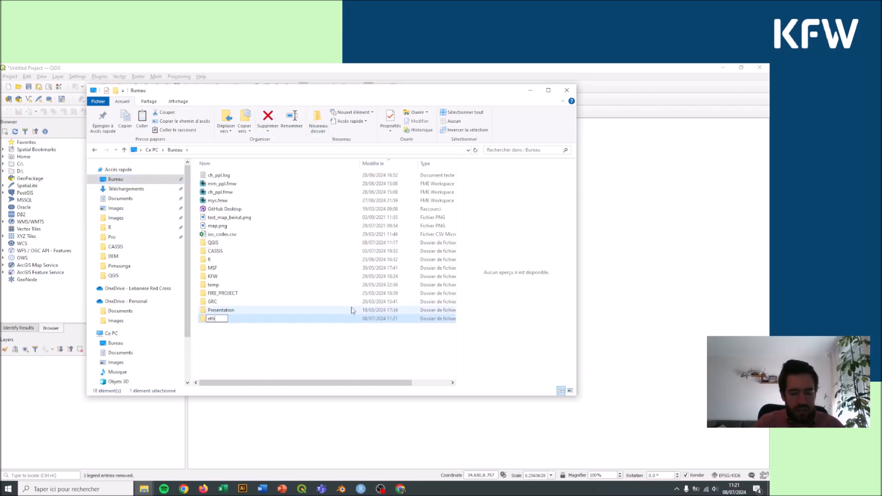
{"action": "type", "text": "iopia"}
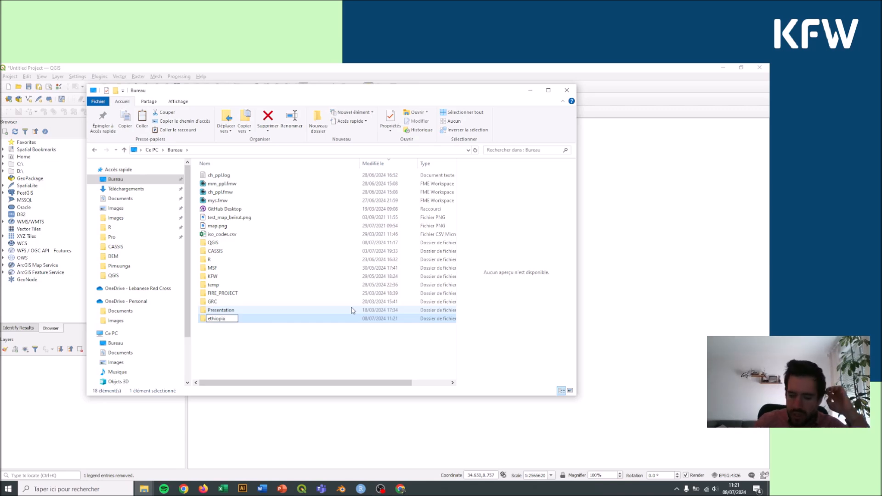
{"action": "type", "text": "_map"}
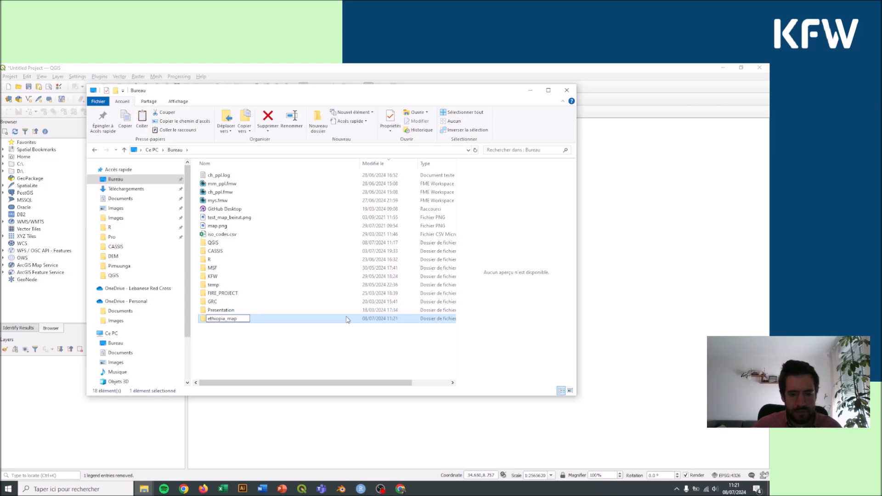
{"action": "key", "text": "Return"}
Paste the copied files into the ethiopia_map folder and return to the QGIS window
{"action": "key", "text": "Return"}
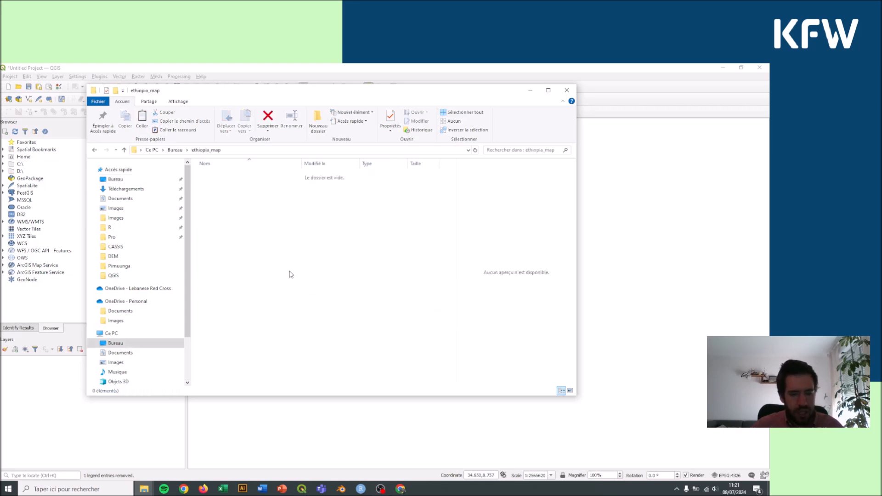
{"action": "key", "text": "ctrl+v"}
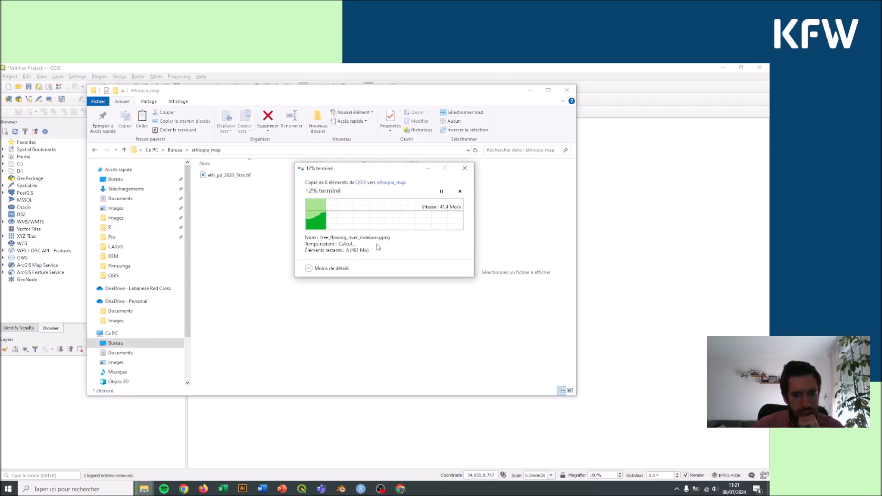
{"action": "left_click", "coordinate": [530, 92]}
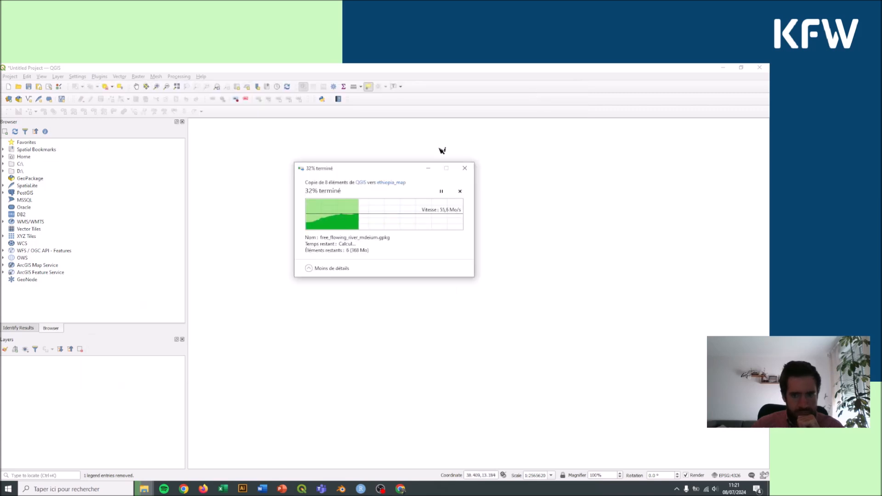
{"action": "left_click", "coordinate": [257, 256]}
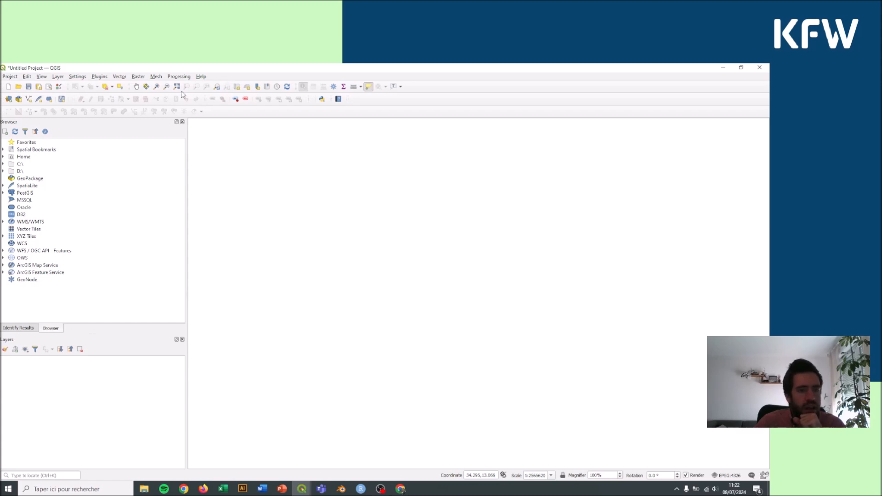
{"action": "left_click", "coordinate": [10, 76]}
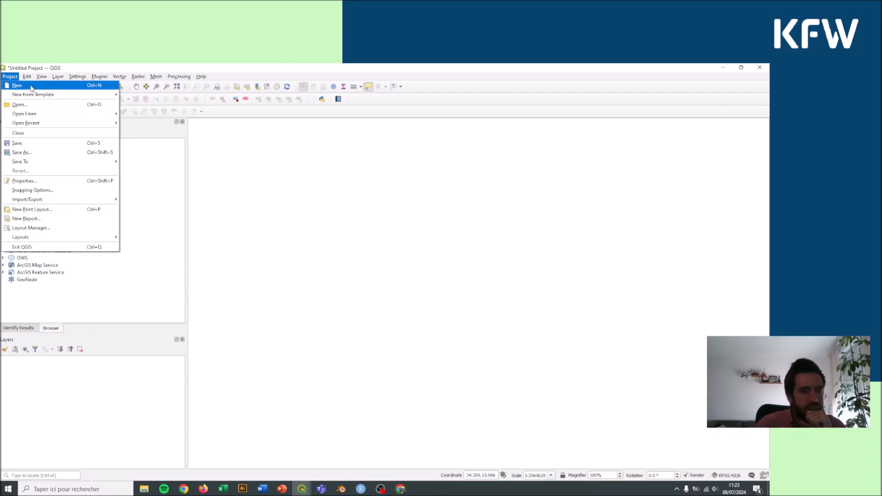
{"action": "mouse_move", "coordinate": [28, 77]}
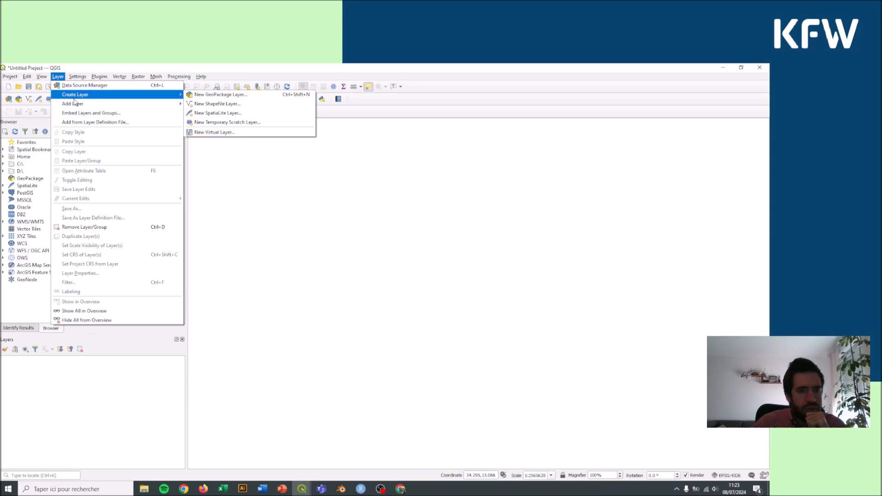
{"action": "left_click", "coordinate": [178, 68]}
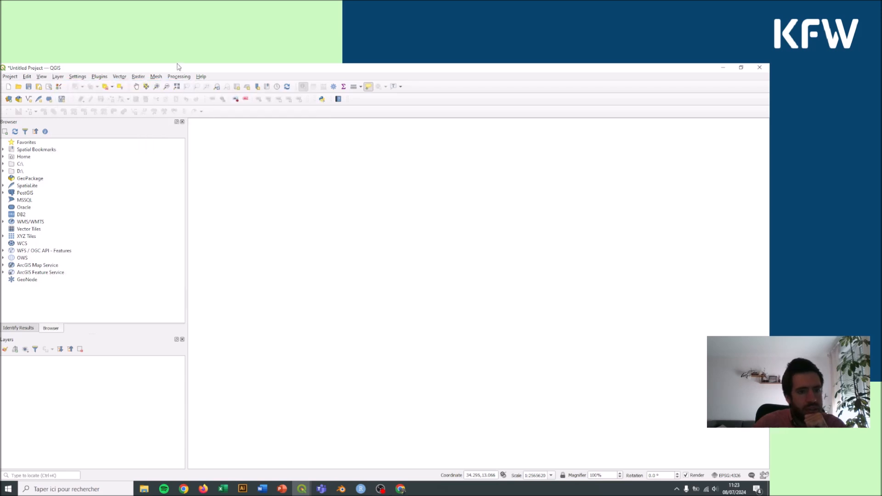
{"action": "left_click", "coordinate": [77, 77]}
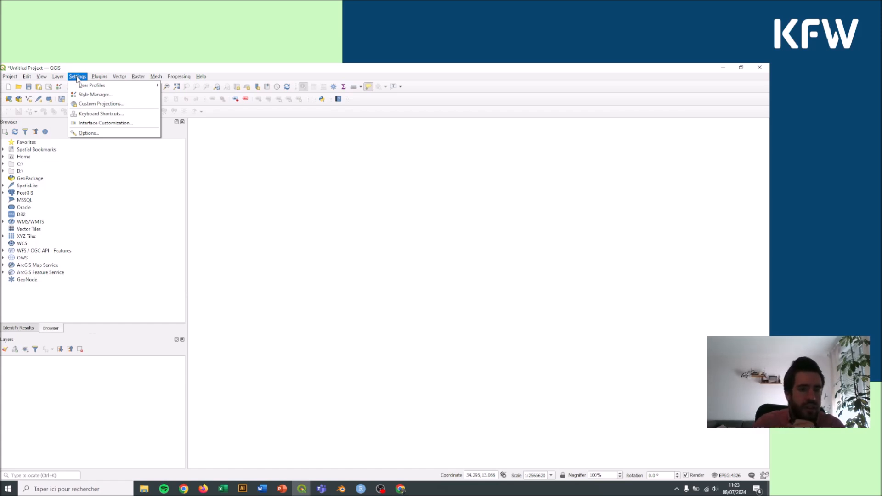
{"action": "mouse_move", "coordinate": [100, 77]}
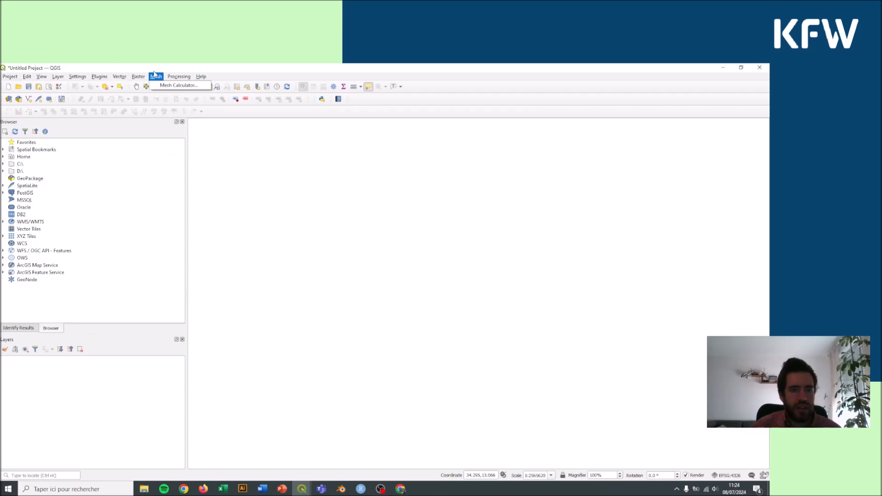
{"action": "mouse_move", "coordinate": [182, 78]}
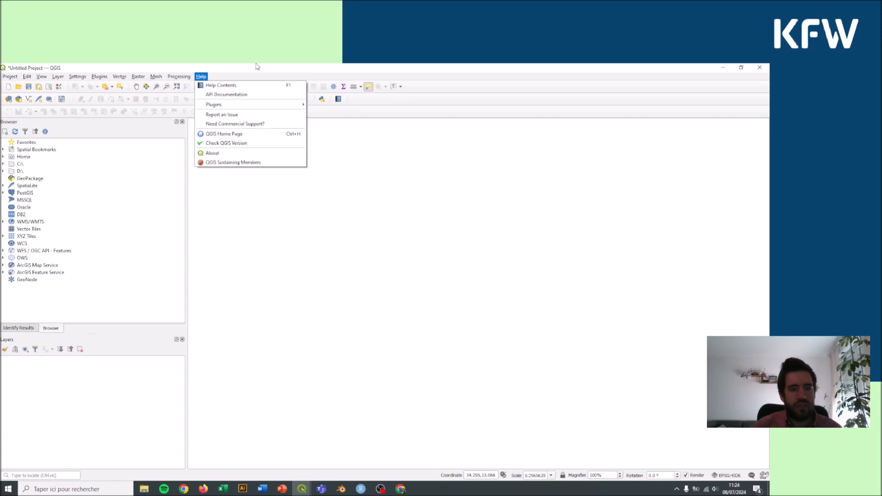
{"action": "left_click", "coordinate": [281, 71]}
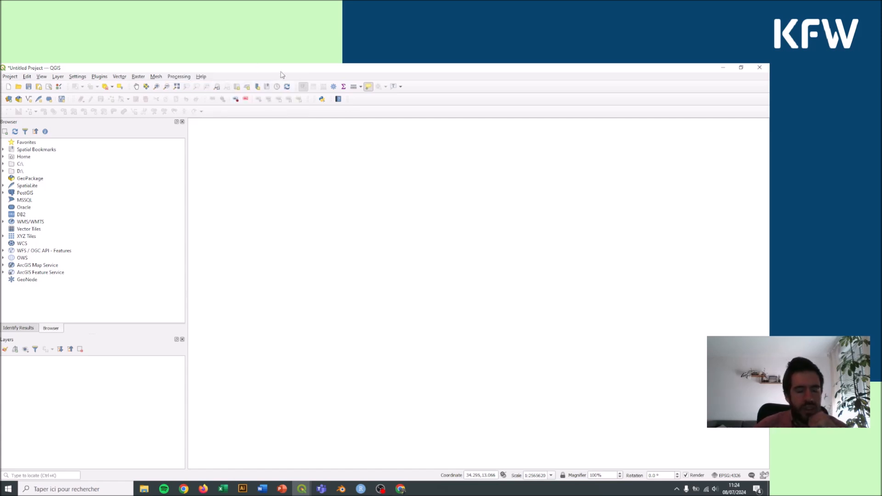
Save the project as ethiopia_map.qgz in the ethiopia_map folder on the Desktop (Bureau)
{"action": "left_click", "coordinate": [10, 77]}
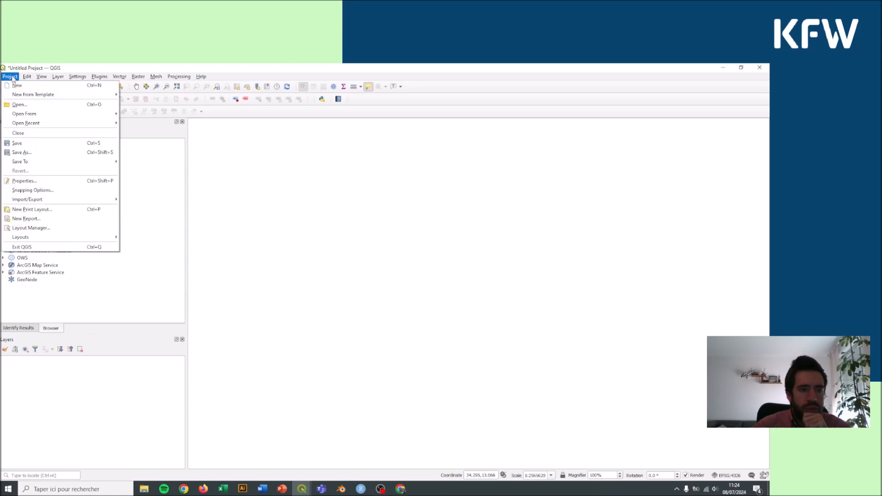
{"action": "left_click", "coordinate": [48, 152]}
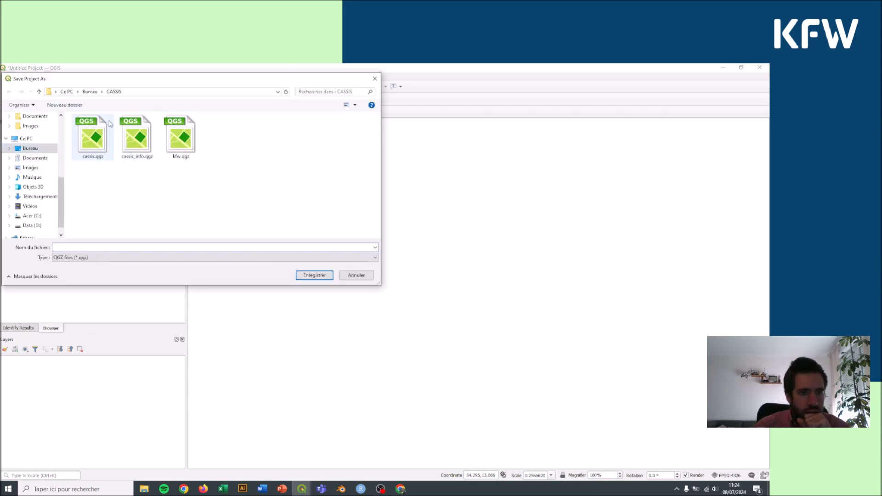
{"action": "left_click", "coordinate": [90, 91]}
{"action": "double_click", "coordinate": [95, 129]}
{"action": "left_click", "coordinate": [94, 130]}
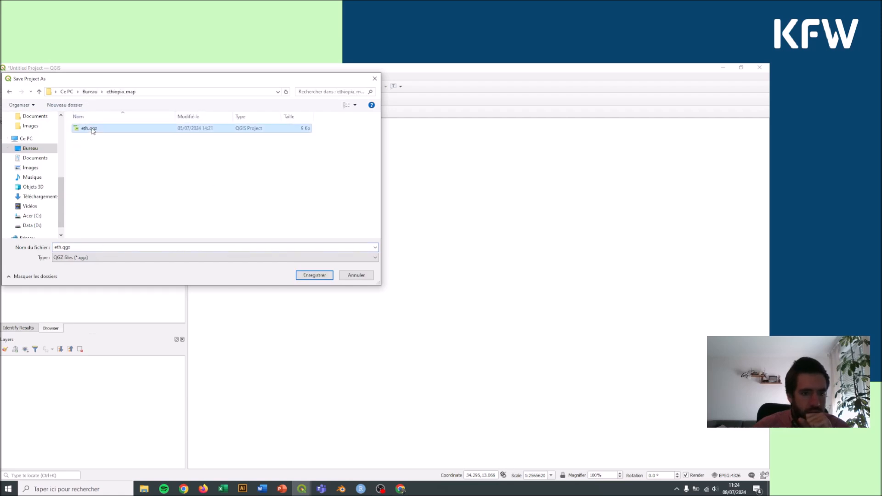
{"action": "left_click_drag", "start_coordinate": [126, 83], "coordinate": [361, 165]}
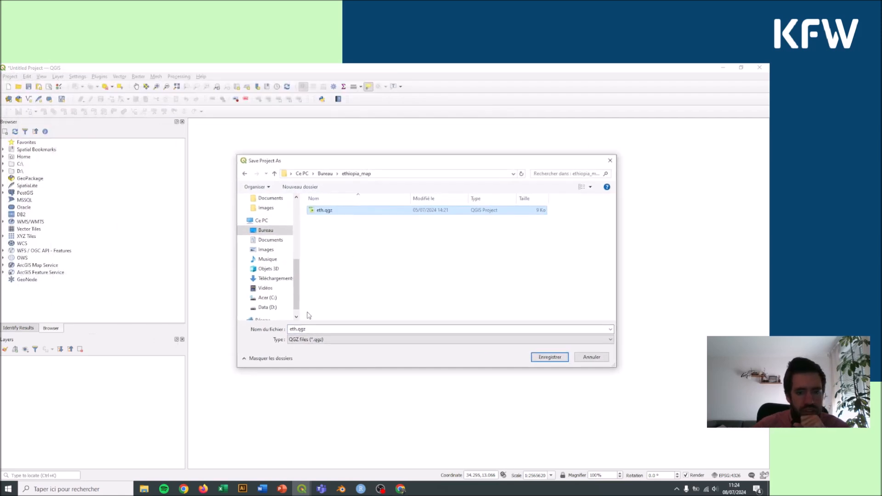
{"action": "double_click", "coordinate": [298, 330]}
{"action": "left_click", "coordinate": [298, 330]}
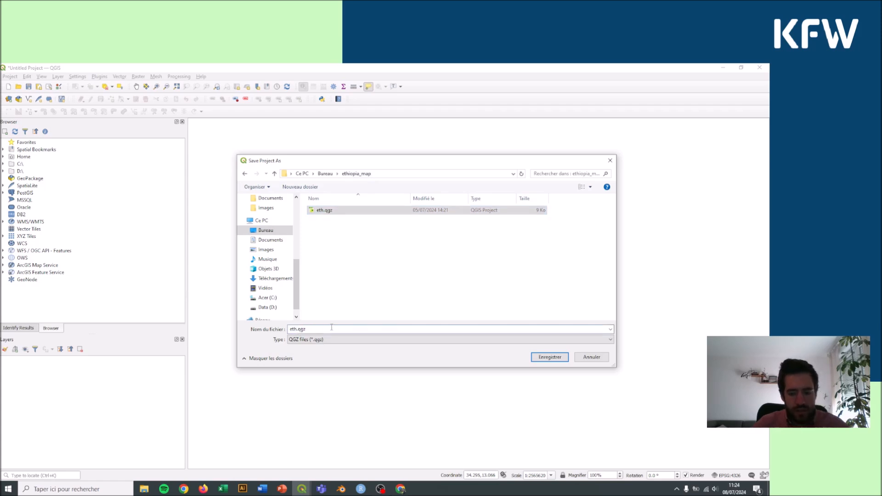
{"action": "type", "text": "iopi"}
{"action": "type", "text": "a_map"}
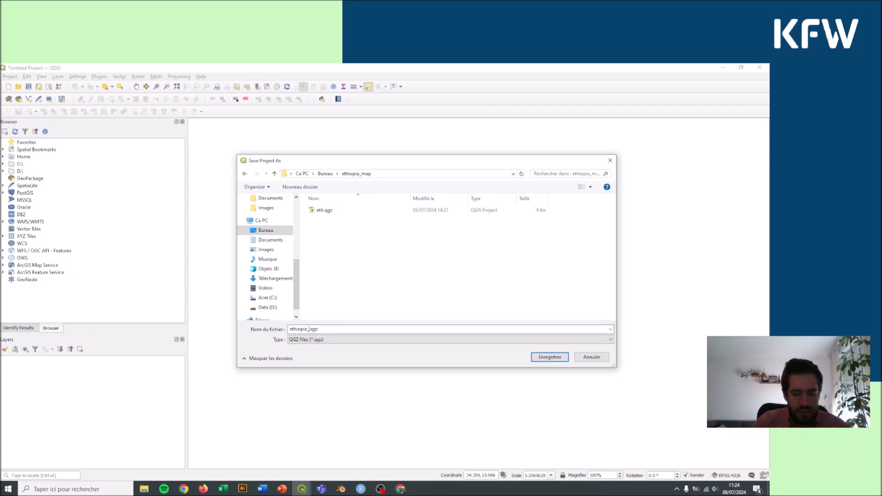
{"action": "left_click", "coordinate": [554, 360]}
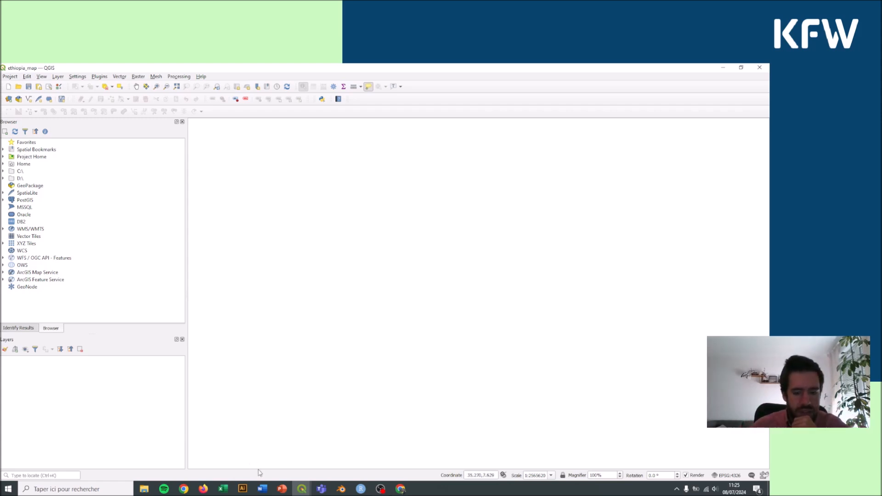
Switch to the ethiopia_map folder in File Explorer and bring admin_0_africa.gpkg into the QGIS project
{"action": "left_click", "coordinate": [144, 489]}
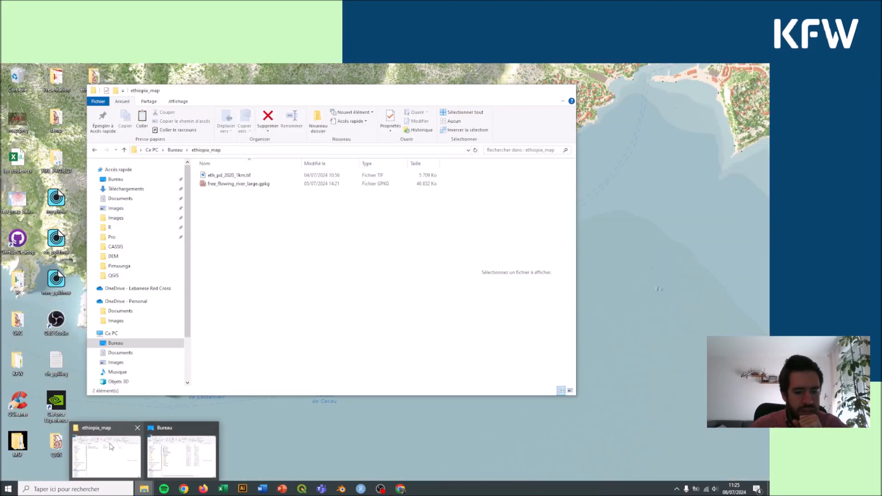
{"action": "left_click", "coordinate": [117, 452]}
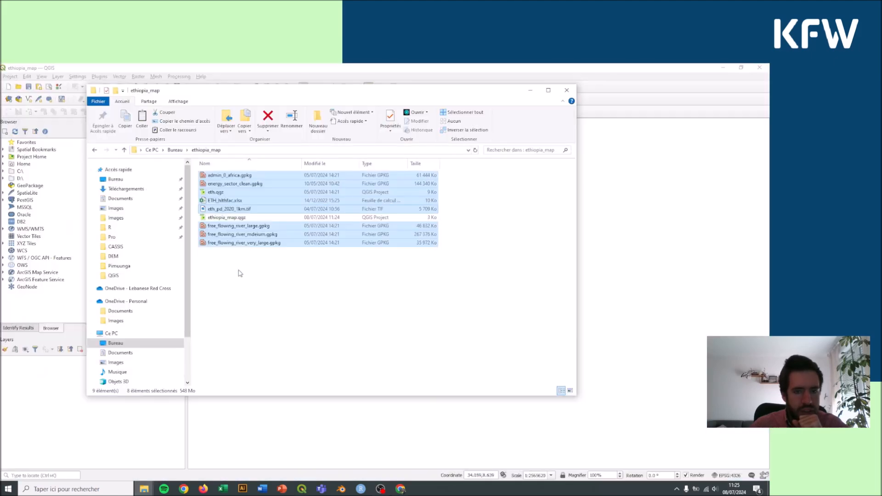
{"action": "left_click", "coordinate": [240, 209]}
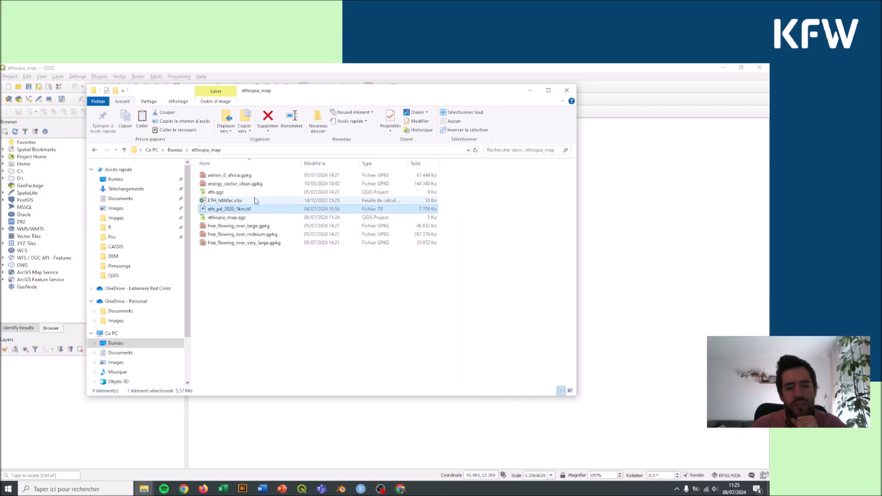
{"action": "left_click", "coordinate": [241, 177]}
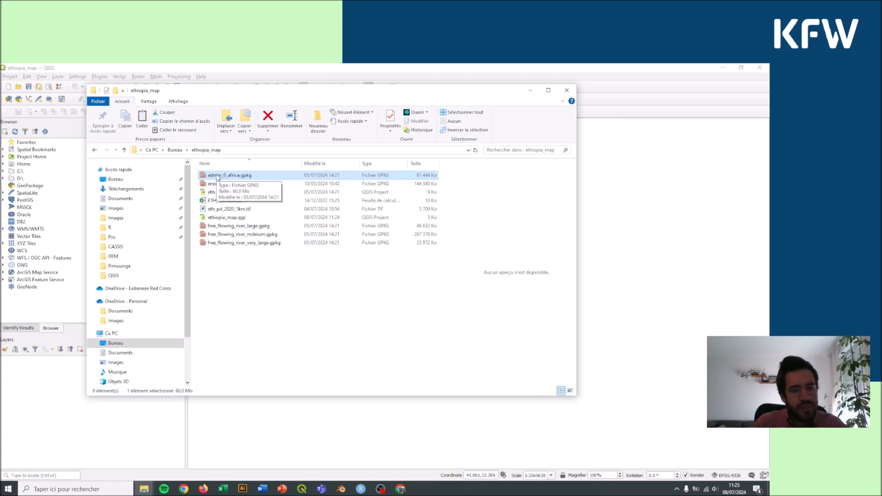
{"action": "left_click", "coordinate": [247, 266]}
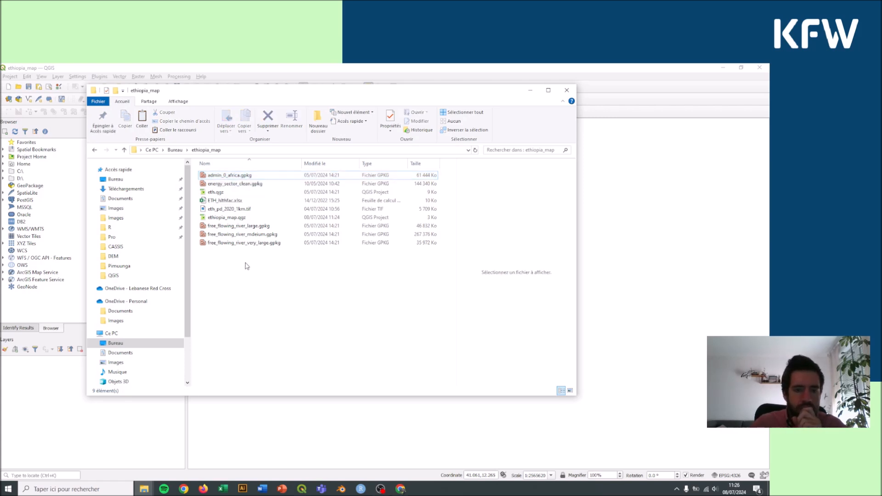
{"action": "left_click", "coordinate": [250, 176]}
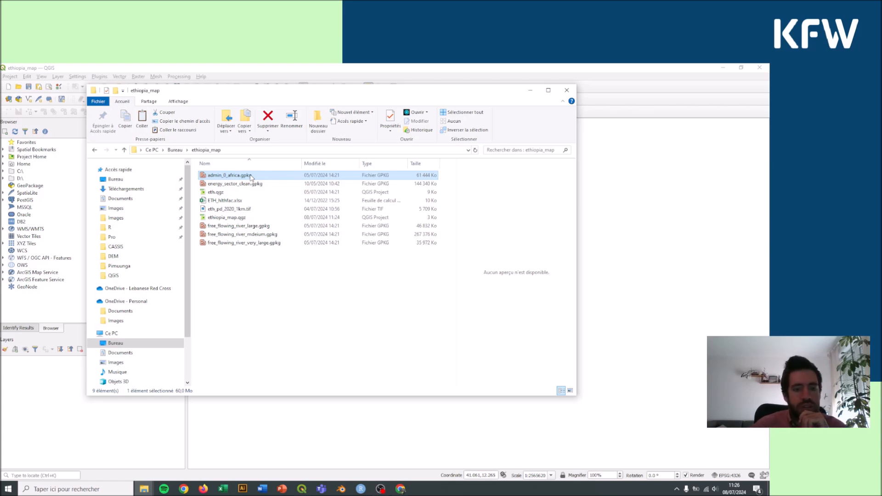
{"action": "left_click_drag", "start_coordinate": [250, 178], "coordinate": [651, 244]}
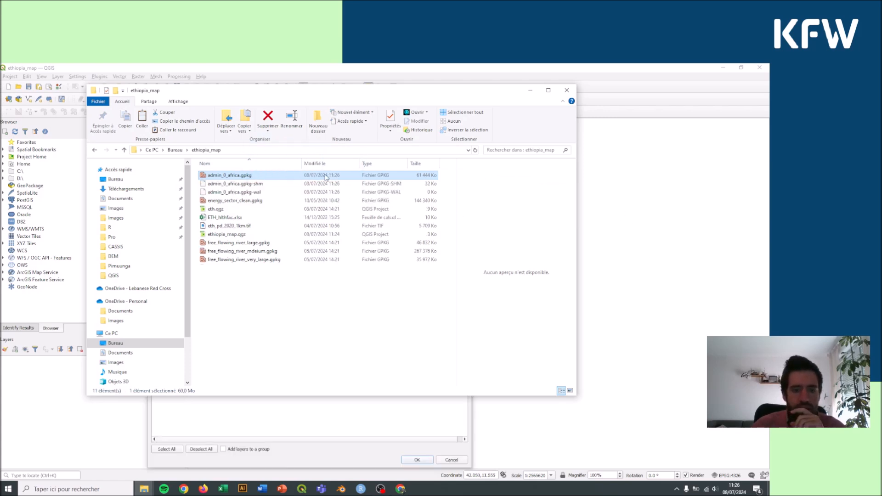
{"action": "left_click", "coordinate": [530, 90]}
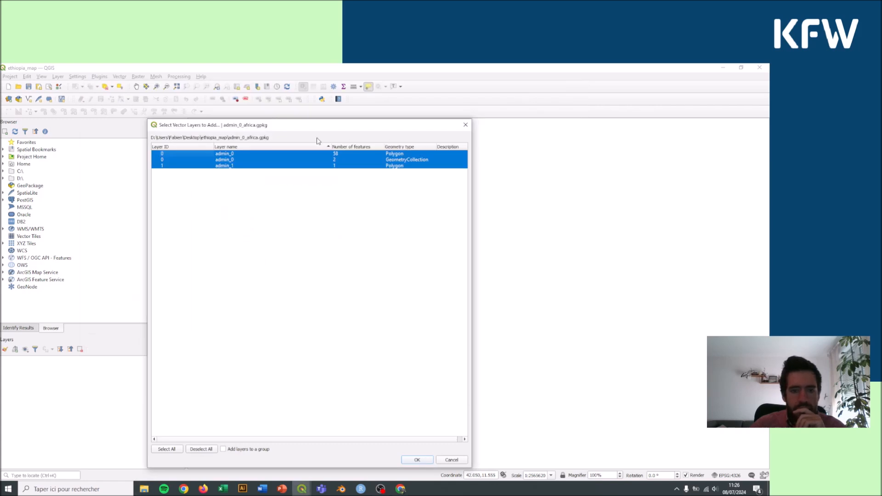
Choose only the admin_0 layer with Polygon geometry from admin_0_africa.gpkg and add it to the project
{"action": "left_click_drag", "start_coordinate": [321, 131], "coordinate": [445, 126]}
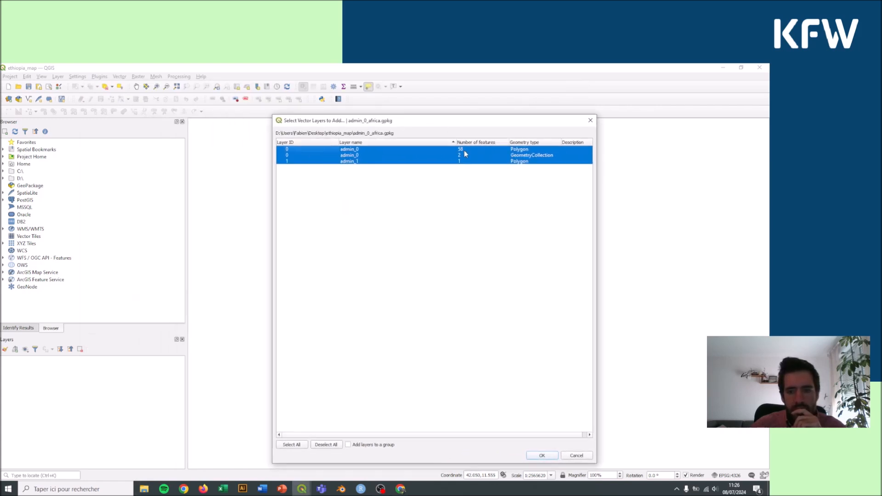
{"action": "left_click", "coordinate": [484, 149]}
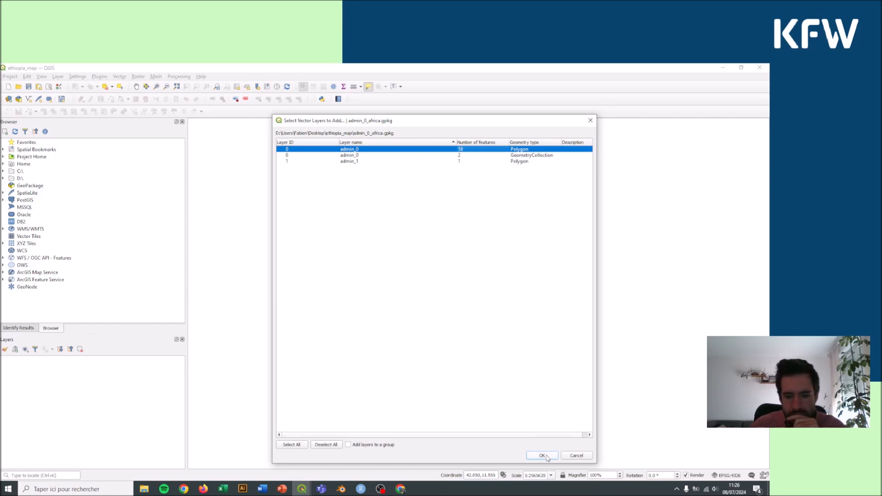
{"action": "left_click", "coordinate": [550, 457]}
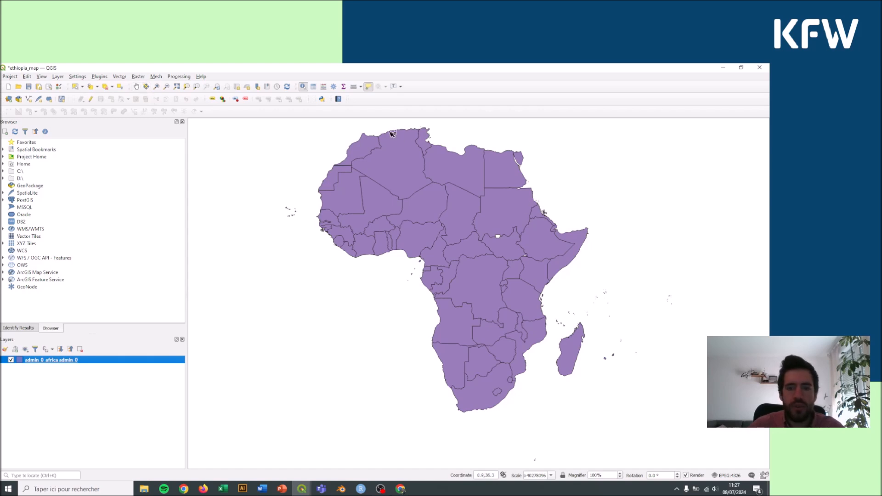
{"action": "left_click", "coordinate": [136, 87]}
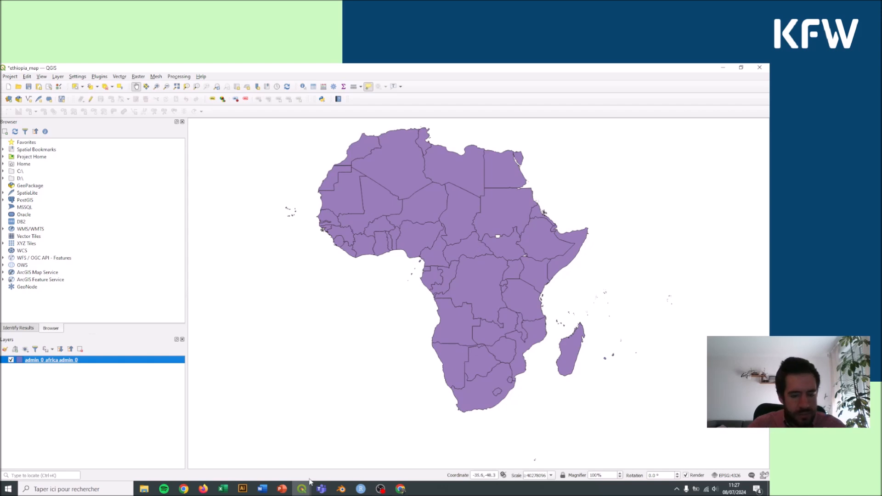
{"action": "left_click", "coordinate": [57, 77]}
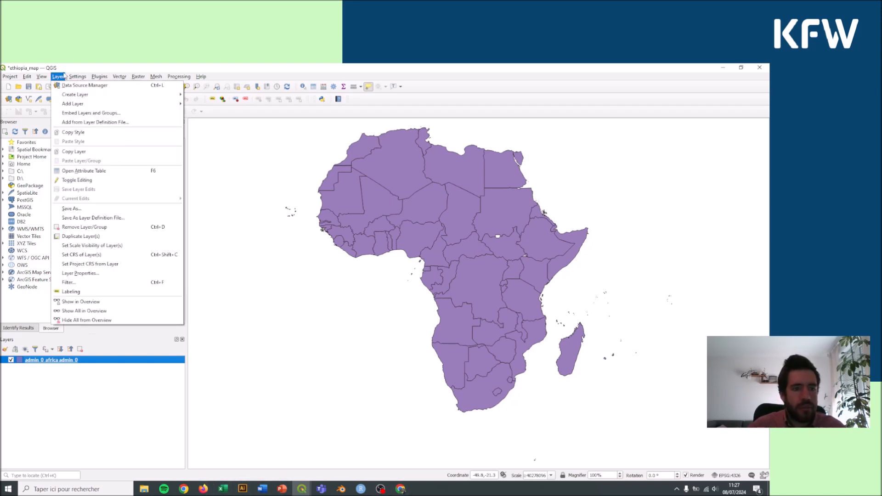
{"action": "left_click", "coordinate": [57, 77]}
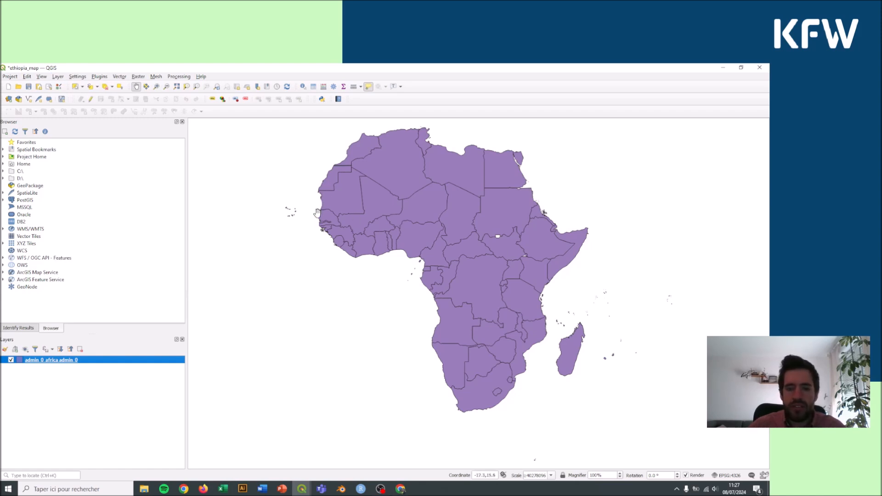
{"action": "mouse_move", "coordinate": [317, 212]}
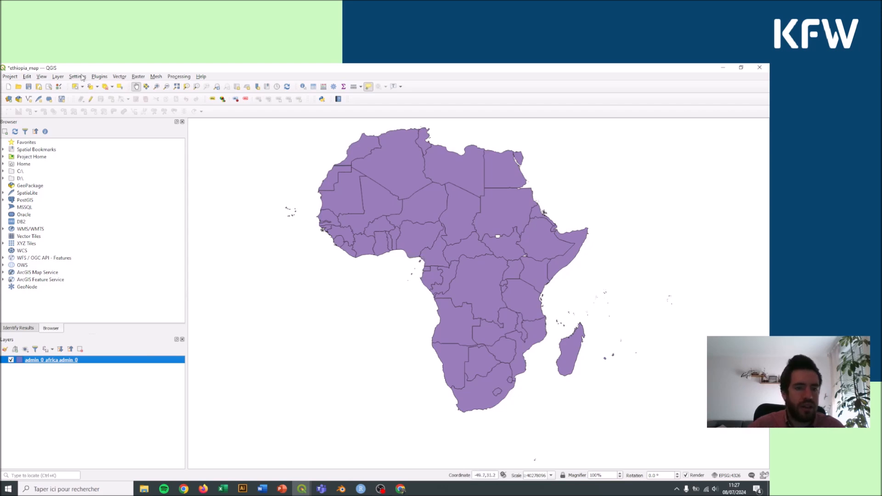
{"action": "left_click", "coordinate": [82, 78]}
Start adding a raster layer from a file and browse to the ethiopia_map folder on the Desktop (Bureau)
{"action": "left_click", "coordinate": [58, 77]}
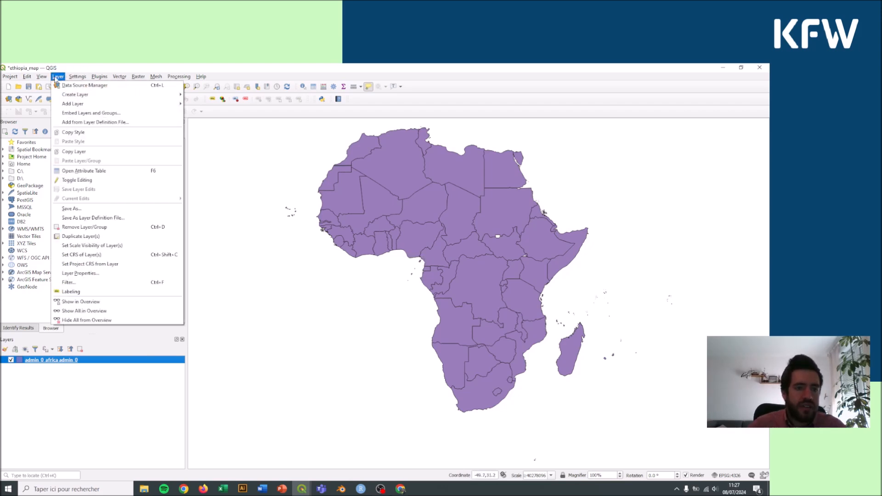
{"action": "mouse_move", "coordinate": [65, 95]}
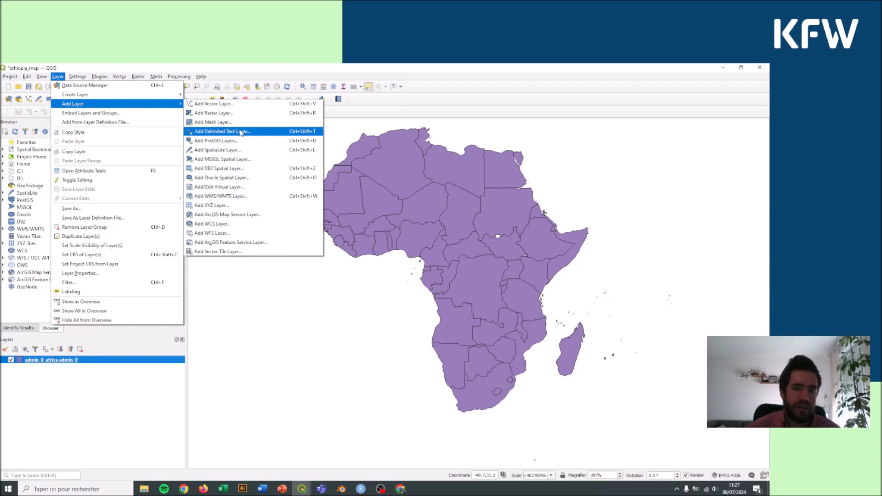
{"action": "left_click", "coordinate": [222, 115]}
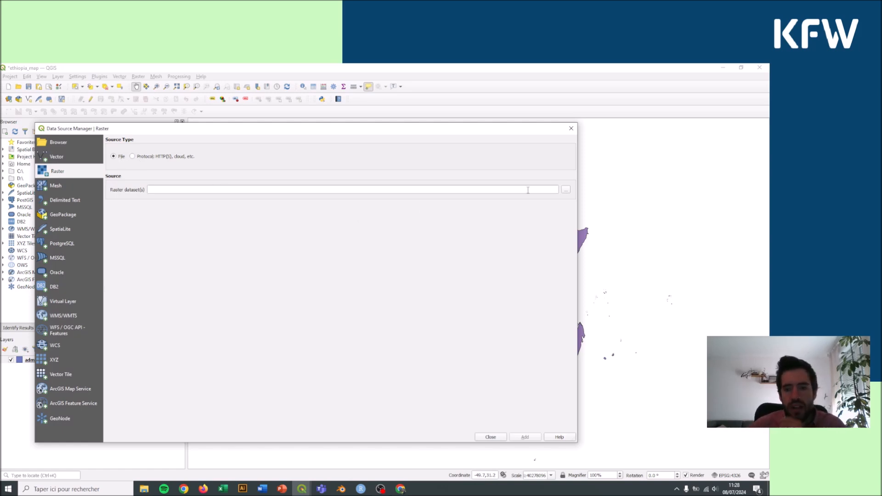
{"action": "left_click", "coordinate": [565, 189]}
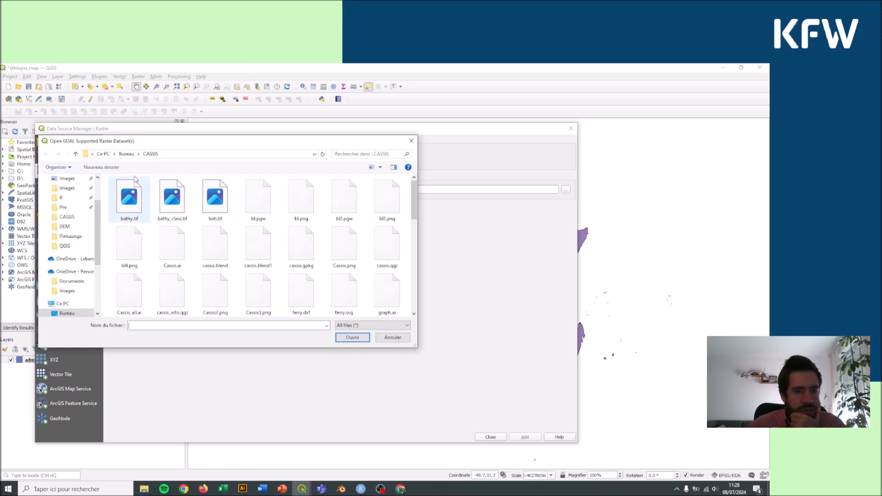
{"action": "left_click", "coordinate": [125, 154]}
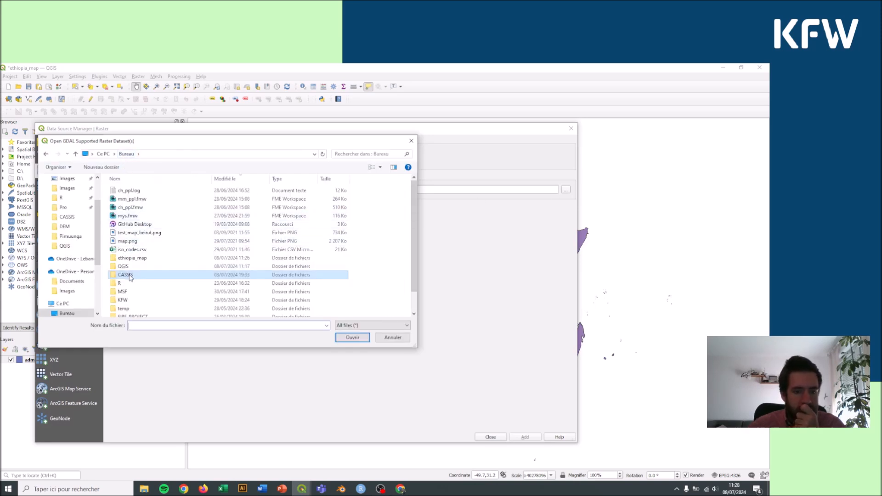
{"action": "double_click", "coordinate": [128, 268]}
{"action": "left_click", "coordinate": [126, 154]}
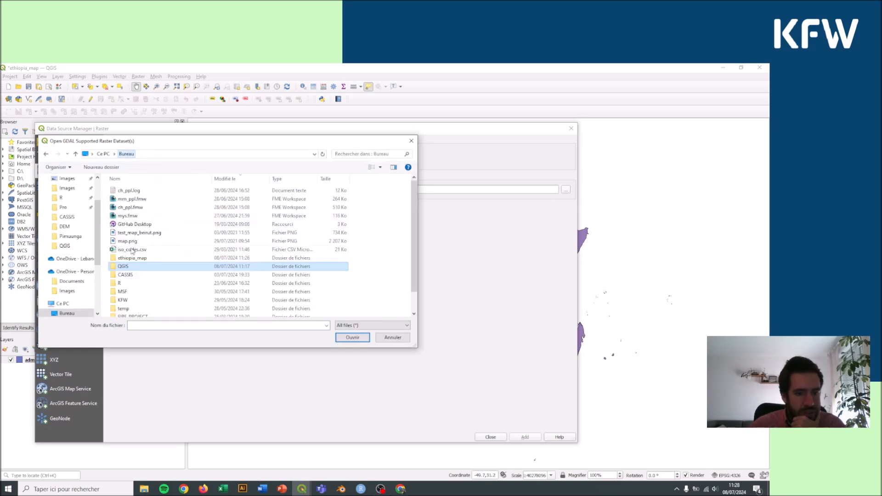
{"action": "double_click", "coordinate": [132, 257]}
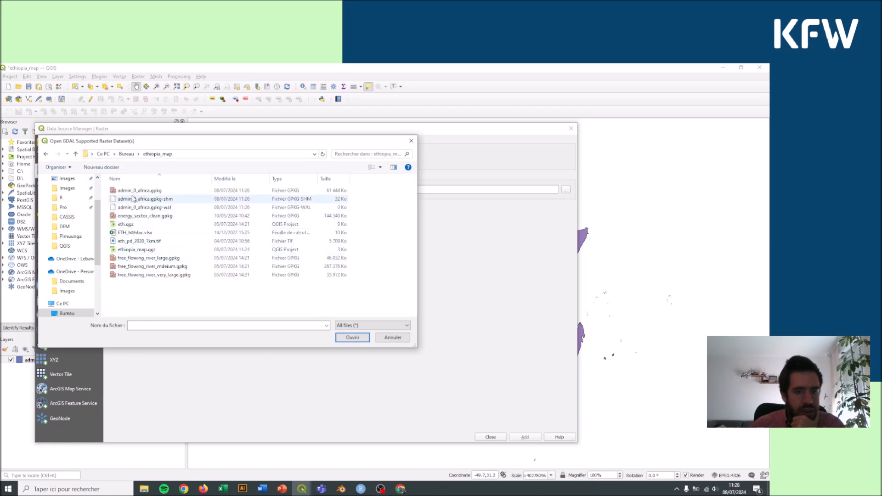
Load eth_pd_2020_1km.tif as a raster layer and close the Data Source Manager
{"action": "left_click", "coordinate": [138, 242]}
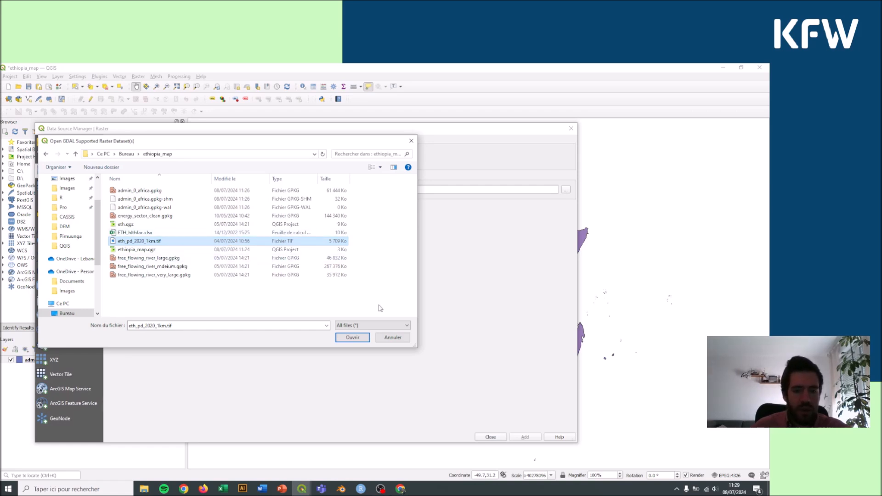
{"action": "left_click", "coordinate": [353, 337]}
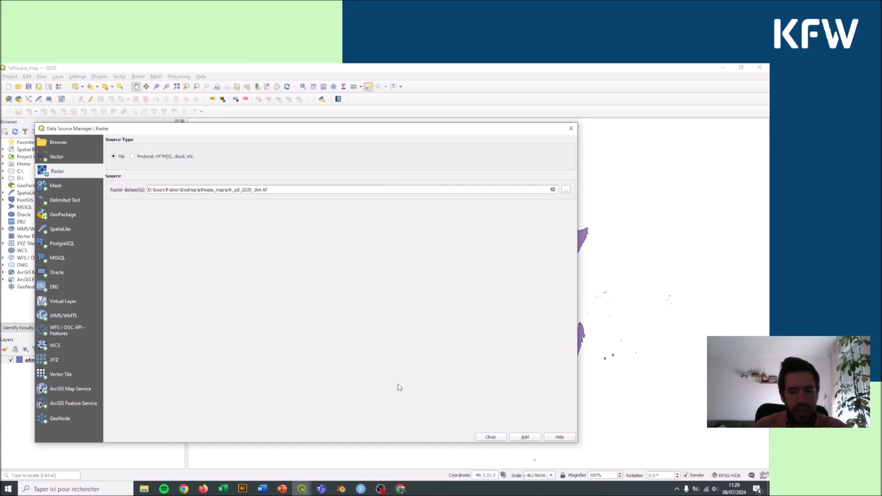
{"action": "left_click", "coordinate": [524, 439]}
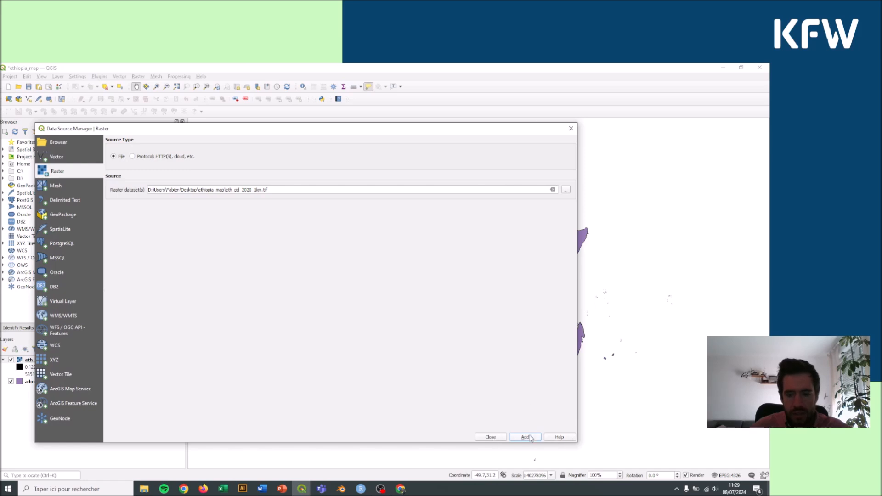
{"action": "left_click", "coordinate": [491, 437]}
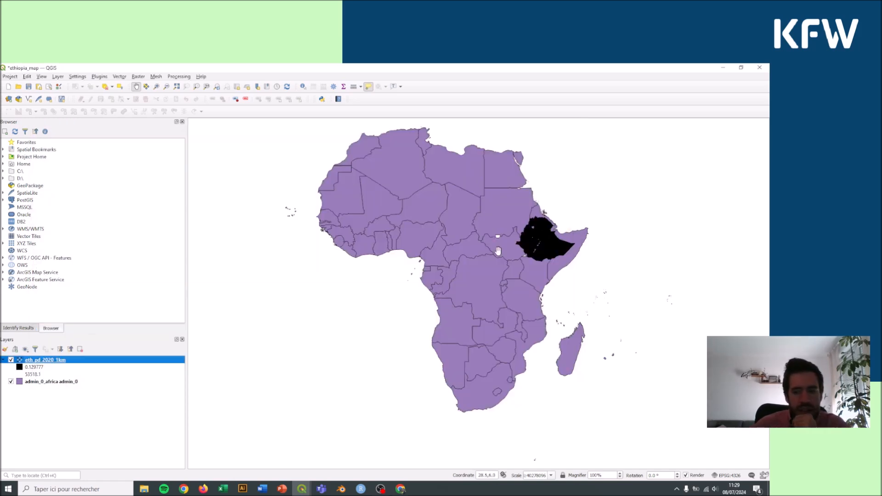
Frame the map view on Ethiopia to examine the population raster up close
{"action": "left_click", "coordinate": [156, 87]}
{"action": "mouse_move", "coordinate": [502, 206]}
{"action": "left_mouse_down"}
{"action": "mouse_move", "coordinate": [574, 269]}
{"action": "mouse_move", "coordinate": [594, 274]}
{"action": "left_mouse_up"}
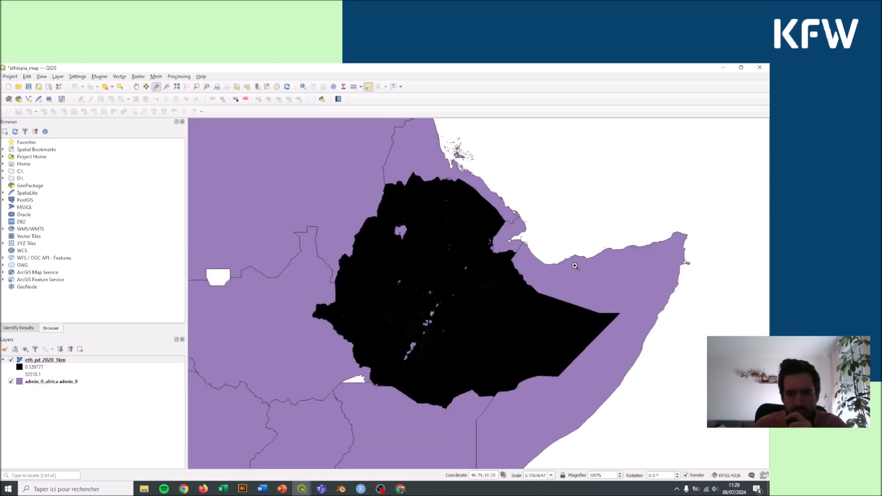
{"action": "left_click", "coordinate": [136, 87]}
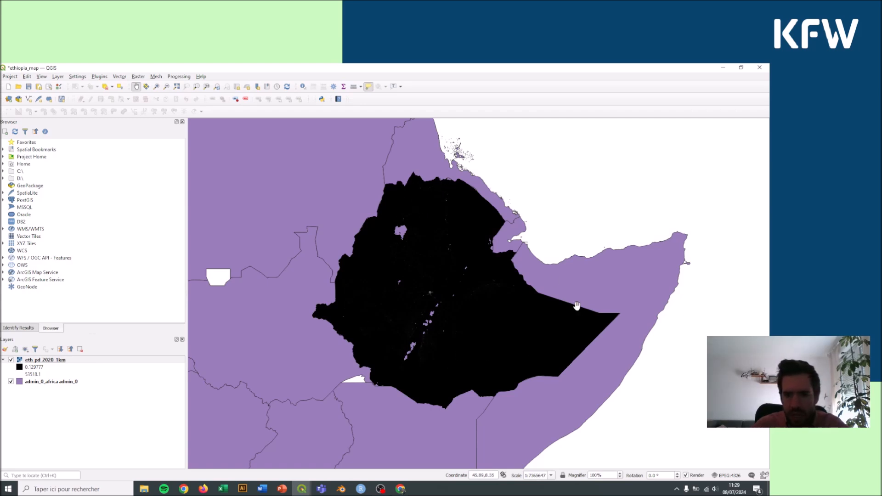
{"action": "left_click_drag", "start_coordinate": [410, 232], "coordinate": [419, 207]}
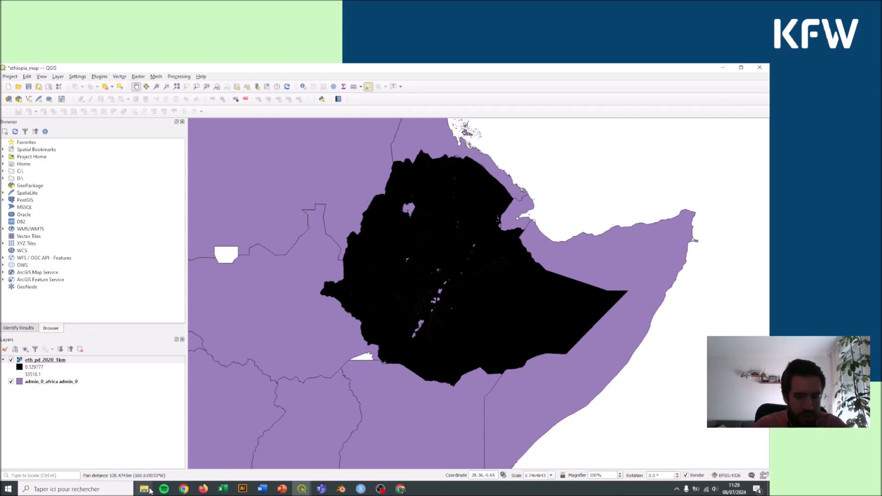
Add free_flowing_river_large.gpkg from the ethiopia_map folder as a vector layer with default options and close the Data Source Manager
{"action": "mouse_move", "coordinate": [149, 492]}
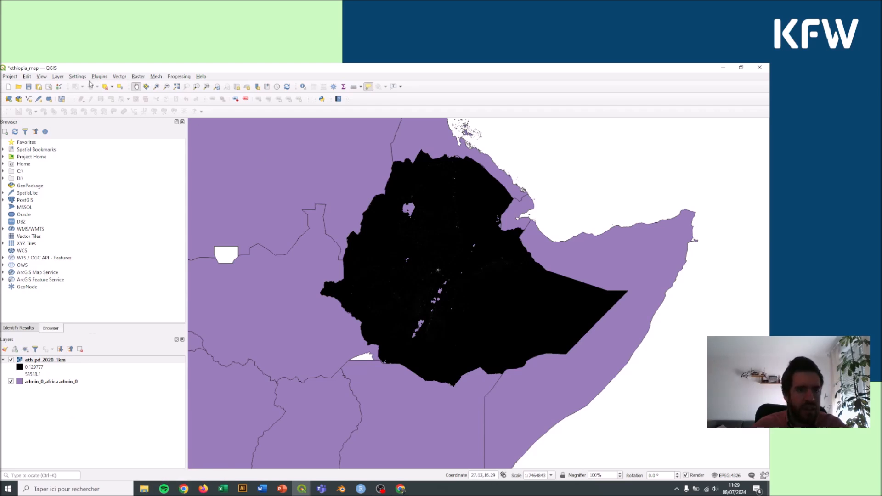
{"action": "left_click", "coordinate": [57, 77]}
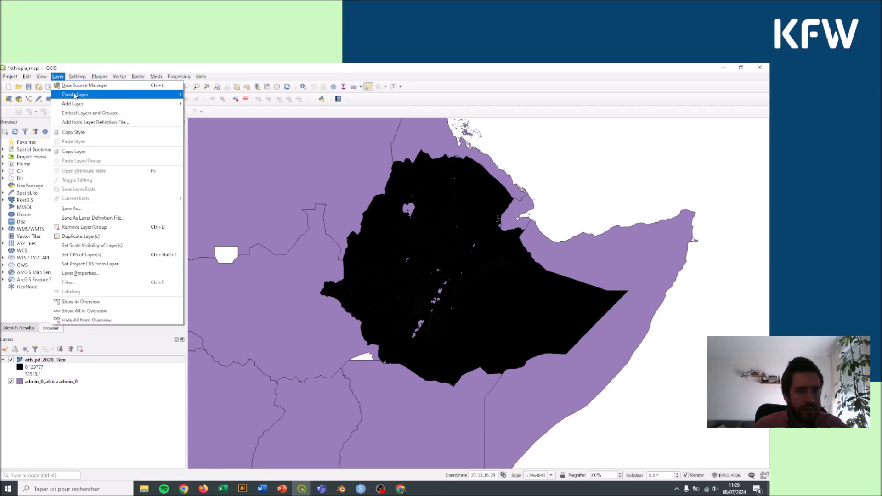
{"action": "mouse_move", "coordinate": [89, 104]}
{"action": "left_click", "coordinate": [210, 106]}
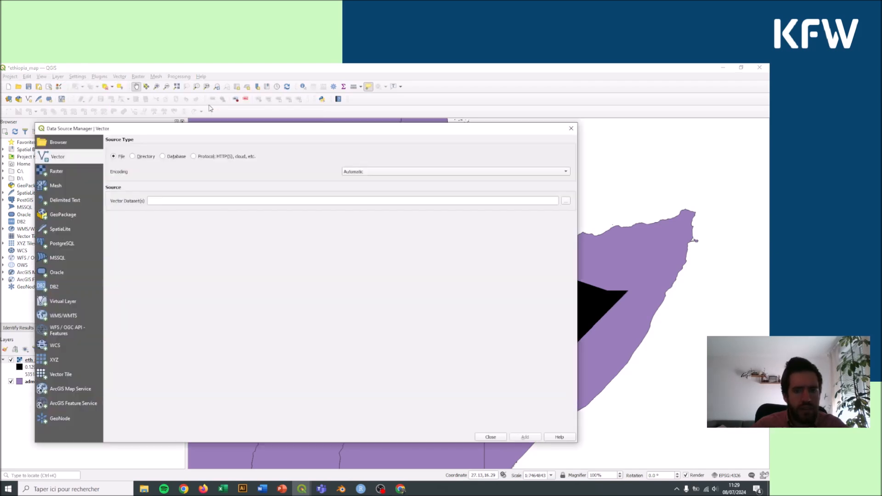
{"action": "left_click", "coordinate": [566, 200]}
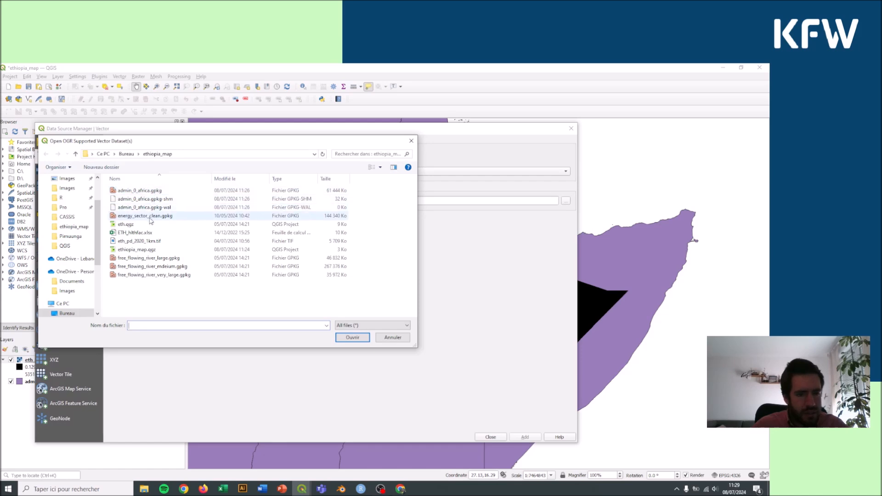
{"action": "left_click", "coordinate": [152, 261]}
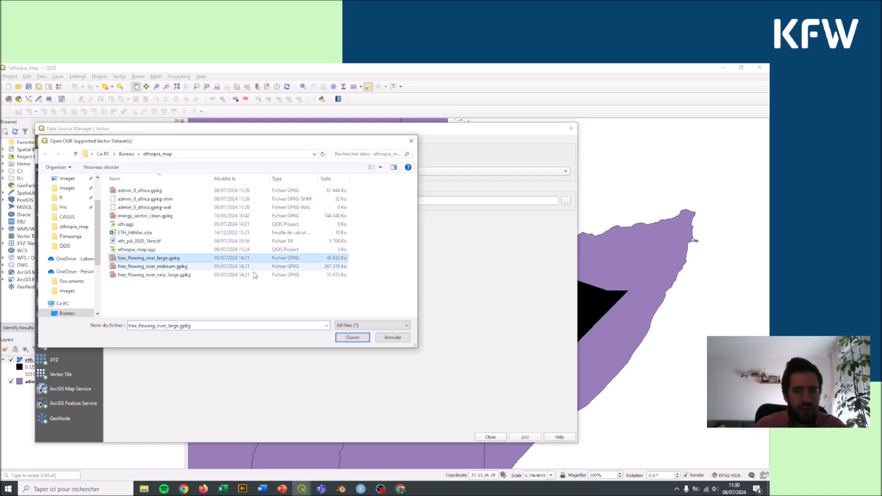
{"action": "left_click", "coordinate": [350, 338]}
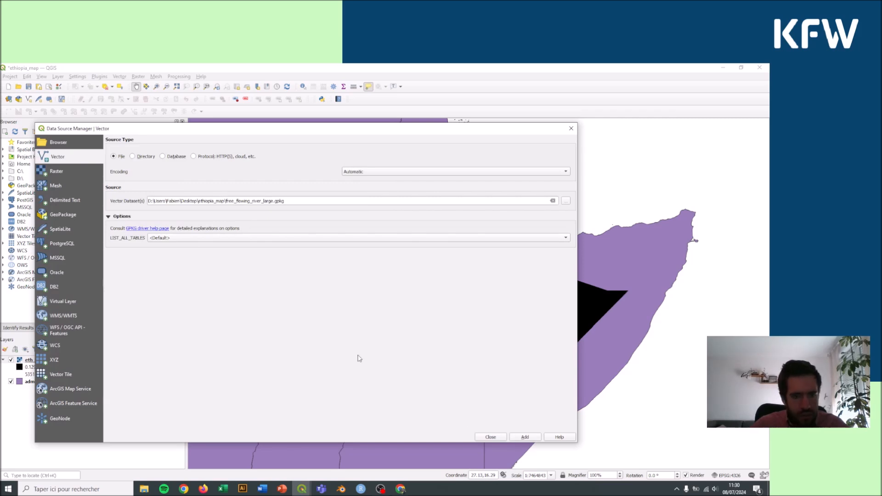
{"action": "left_click", "coordinate": [199, 240]}
{"action": "left_click", "coordinate": [198, 240]}
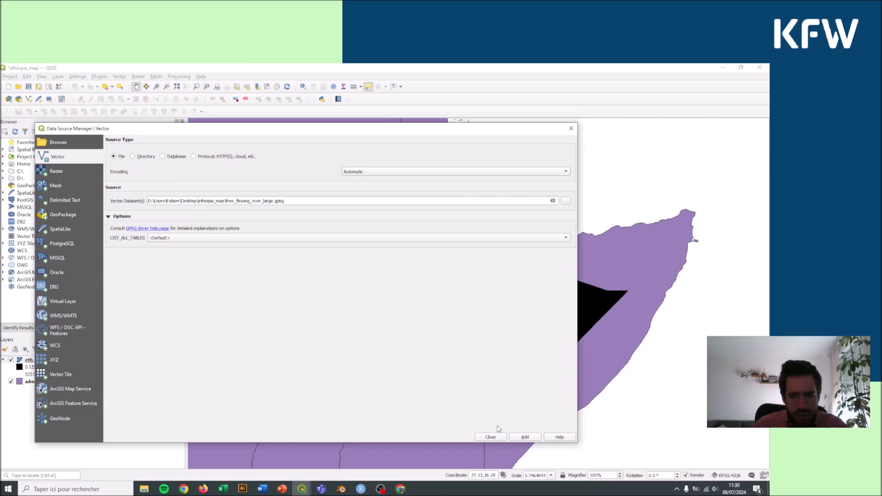
{"action": "left_click", "coordinate": [524, 436]}
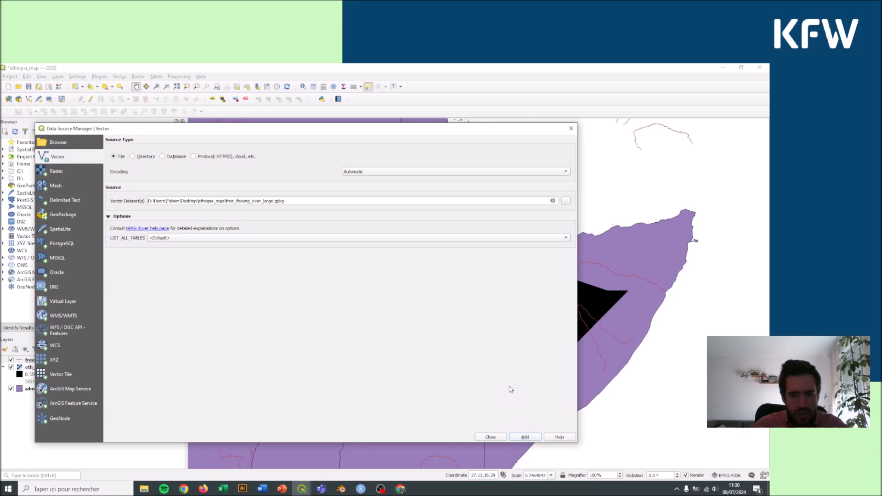
{"action": "left_click", "coordinate": [492, 437]}
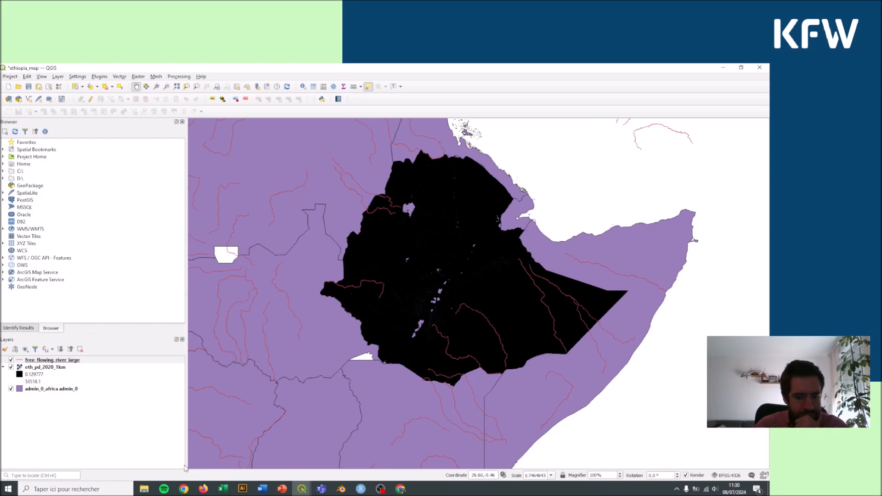
Switch to the ethiopia_map folder in File Explorer and bring free_flowing_river_mdeium.gpkg and free_flowing_river_very_large.gpkg into the QGIS project
{"action": "mouse_move", "coordinate": [144, 489]}
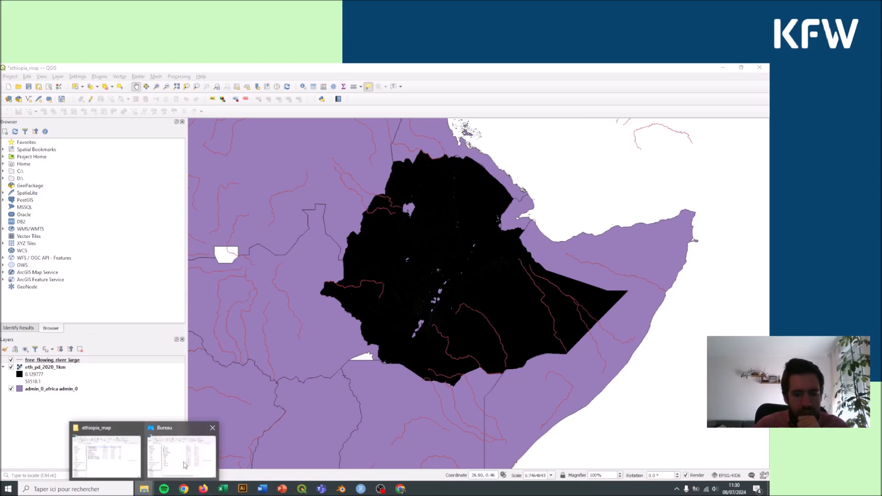
{"action": "left_click", "coordinate": [124, 456]}
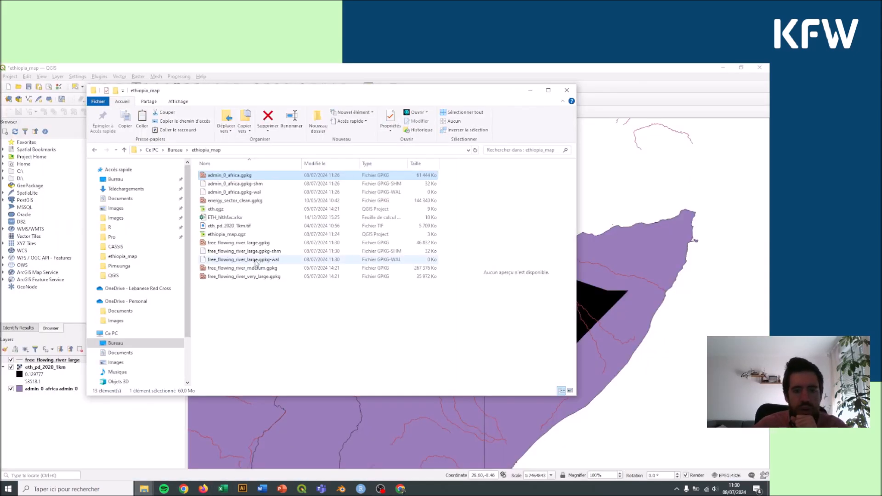
{"action": "left_click", "coordinate": [248, 268]}
{"action": "left_click", "coordinate": [243, 277], "text": "ctrl"}
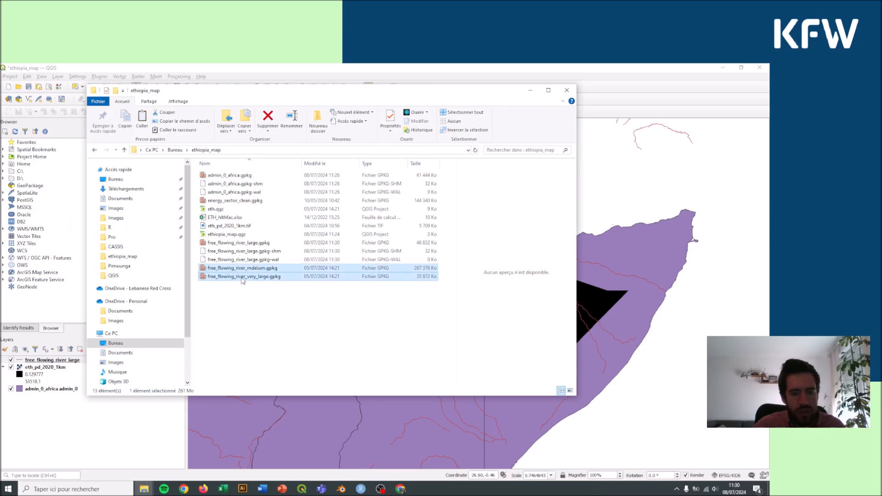
{"action": "left_click_drag", "start_coordinate": [237, 274], "coordinate": [69, 414]}
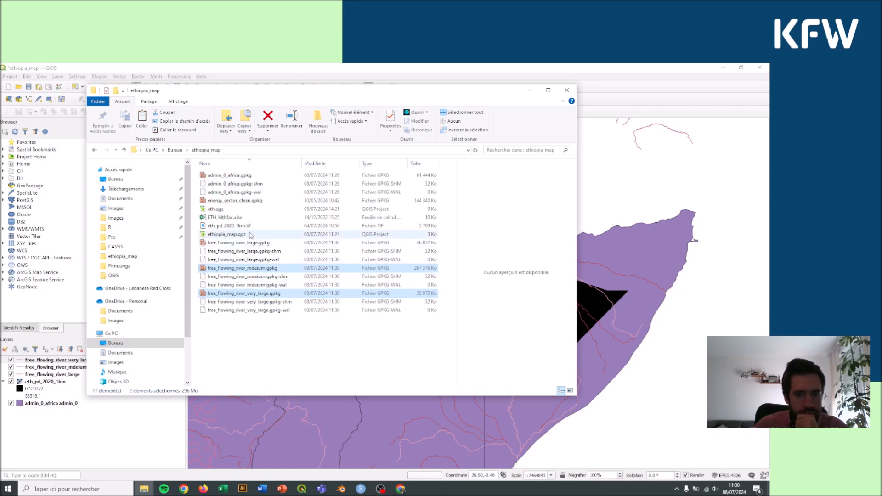
Bring energy_sector_clean.gpkg from the ethiopia_map folder into the QGIS project and minimize File Explorer
{"action": "left_click", "coordinate": [238, 201]}
{"action": "left_click_drag", "start_coordinate": [235, 202], "coordinate": [50, 421]}
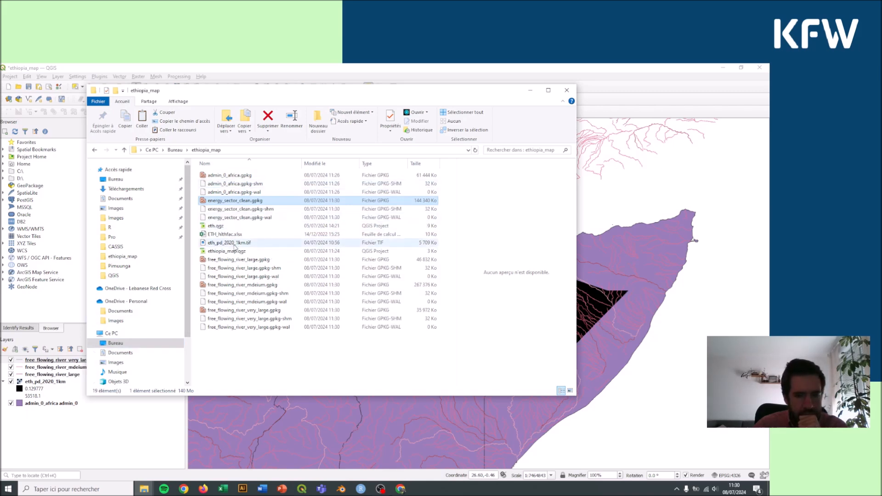
{"action": "left_click", "coordinate": [531, 93]}
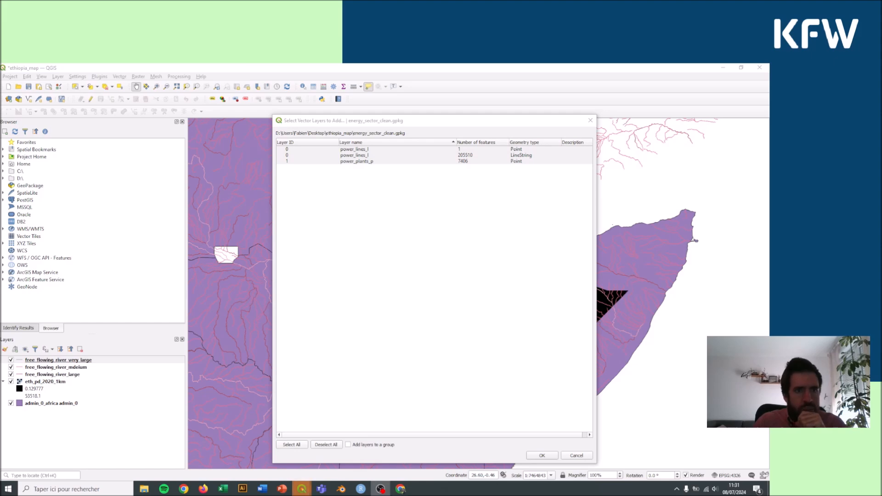
Choose the power_lines_l layer with LineString geometry and the power_plants_p point layer from energy_sector_clean.gpkg and add both to the project
{"action": "key", "text": "ctrl+a"}
{"action": "left_click", "coordinate": [373, 155]}
{"action": "left_click", "coordinate": [376, 160]}
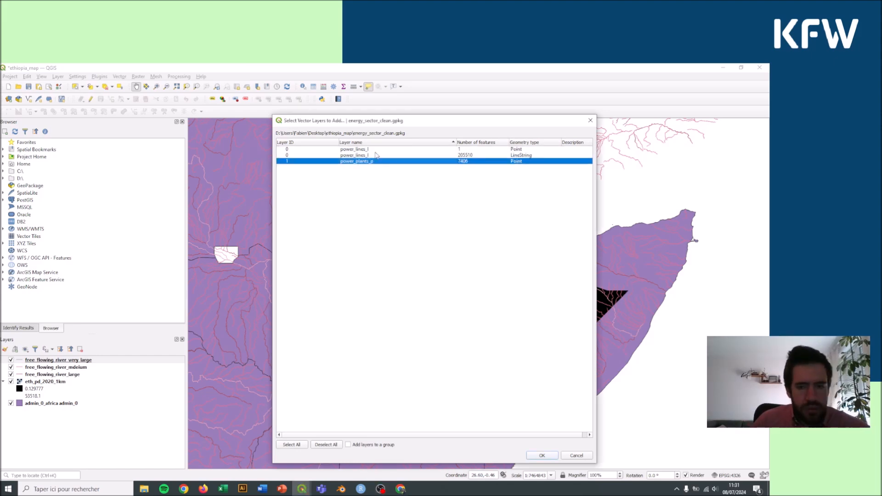
{"action": "left_click", "coordinate": [375, 151]}
{"action": "left_click", "coordinate": [379, 156]}
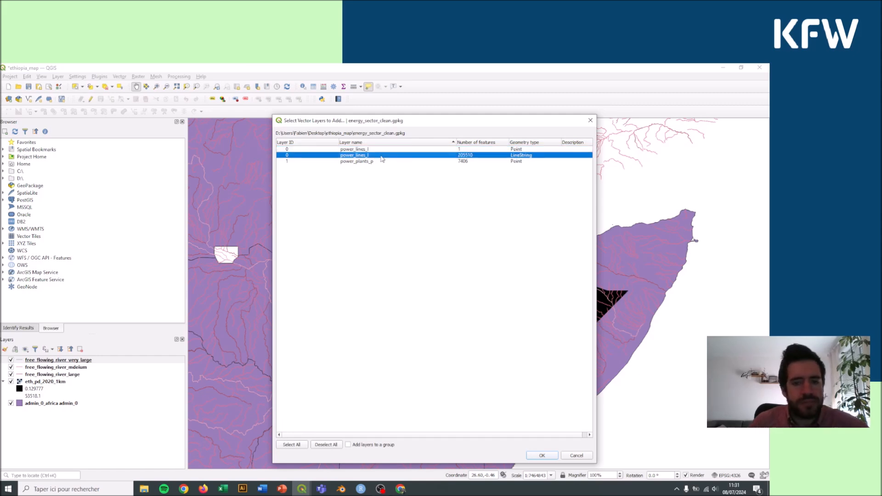
{"action": "left_click", "coordinate": [382, 159]}
{"action": "left_click", "coordinate": [383, 156]}
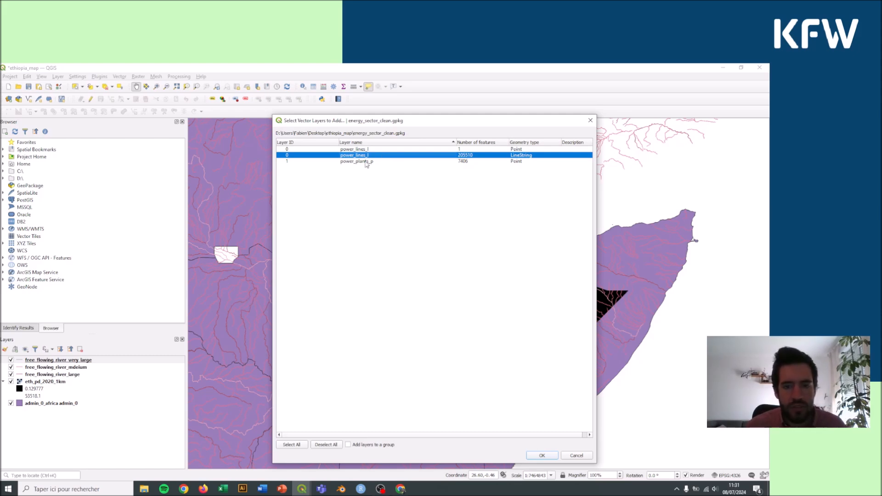
{"action": "left_click", "coordinate": [366, 161], "text": "ctrl"}
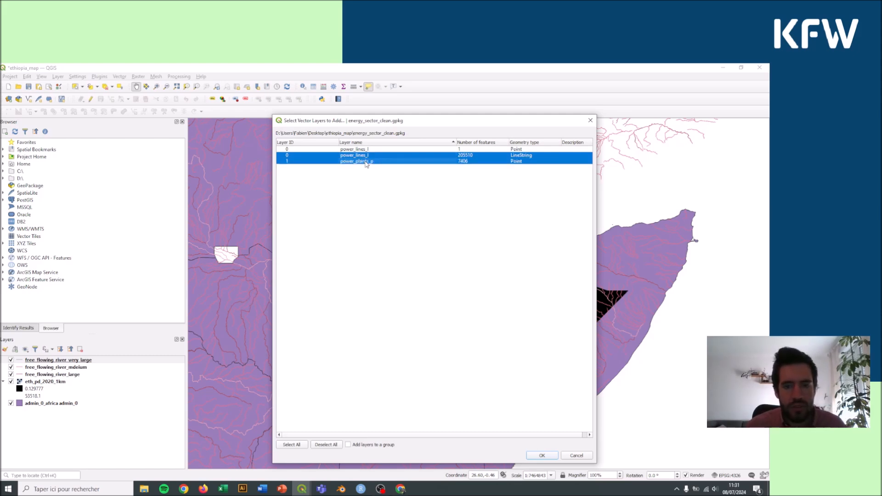
{"action": "left_click", "coordinate": [542, 456]}
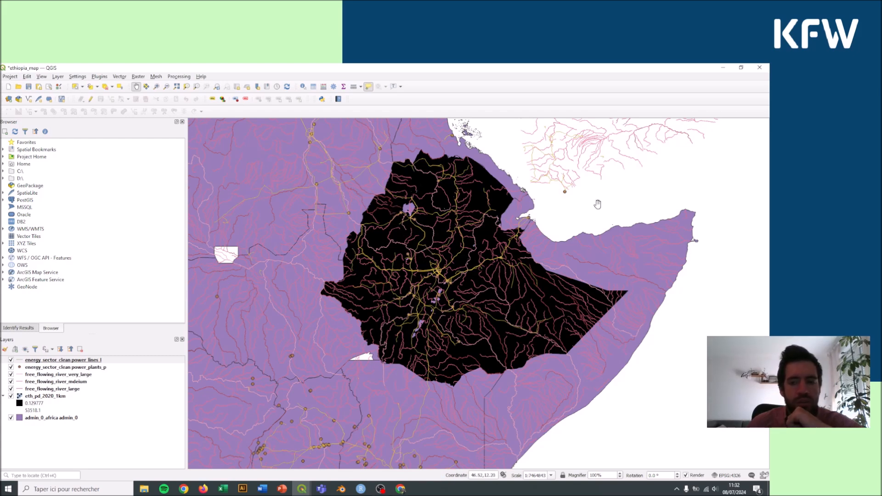
{"action": "mouse_move", "coordinate": [492, 209]}
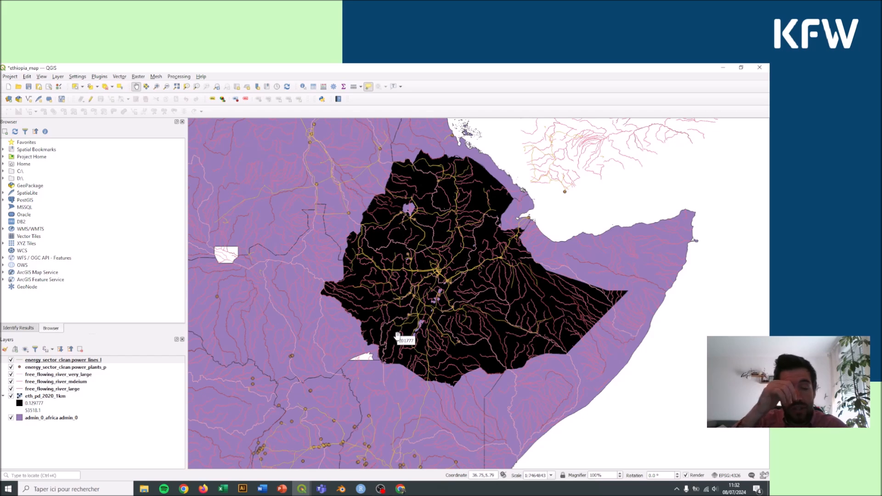
Widen the map canvas by narrowing the side panels and look through the files in the Browser's Project Home folder
{"action": "left_click_drag", "start_coordinate": [186, 276], "coordinate": [150, 272]}
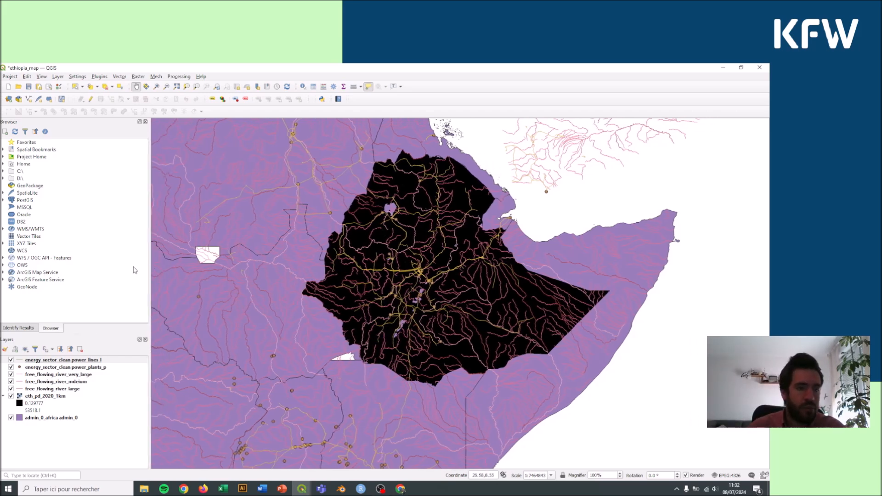
{"action": "left_click", "coordinate": [4, 157]}
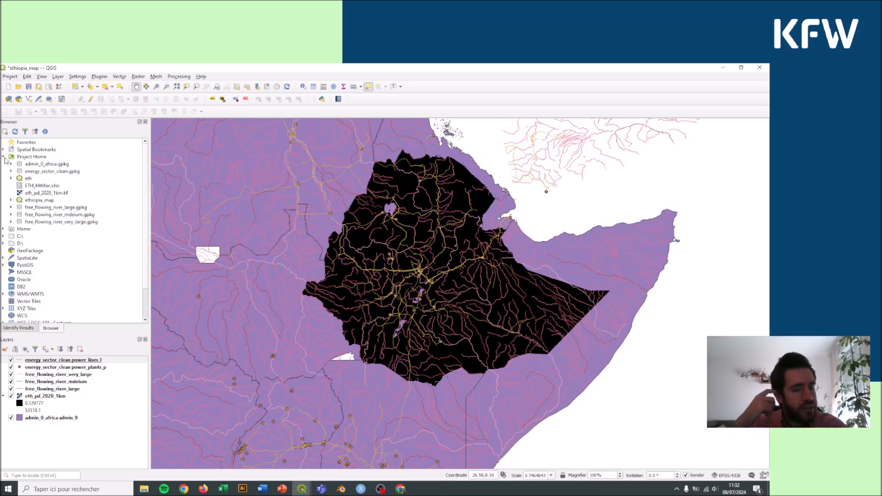
{"action": "left_click", "coordinate": [4, 158]}
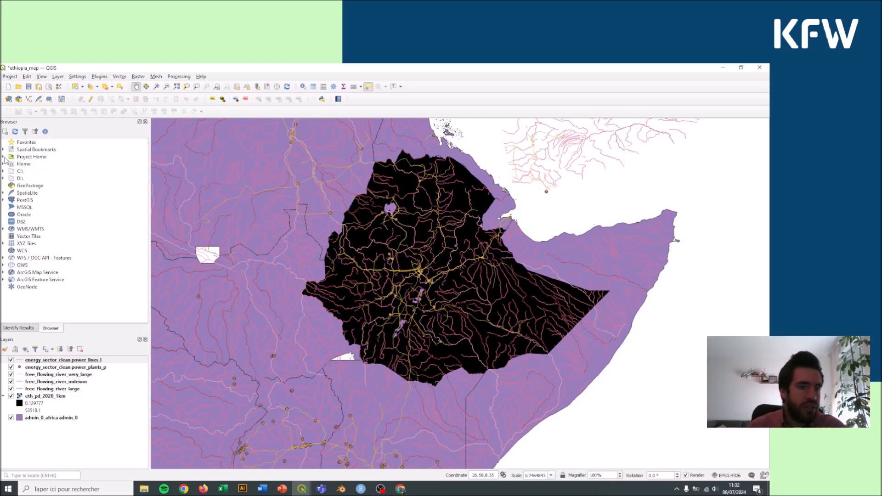
{"action": "left_click", "coordinate": [4, 157]}
{"action": "left_click", "coordinate": [4, 157]}
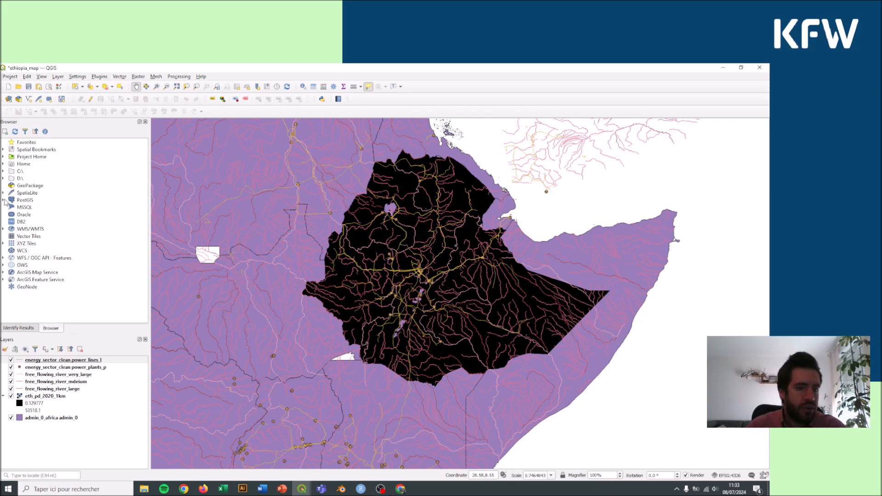
{"action": "left_click", "coordinate": [4, 157]}
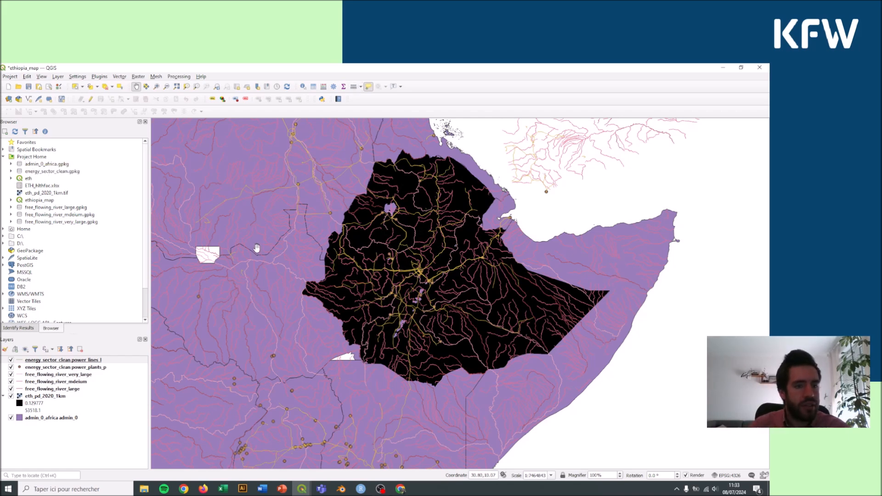
Save the ethiopia_map project and look through the folders on the C: drive in the Browser, leaving the tree collapsed
{"action": "left_click", "coordinate": [29, 86]}
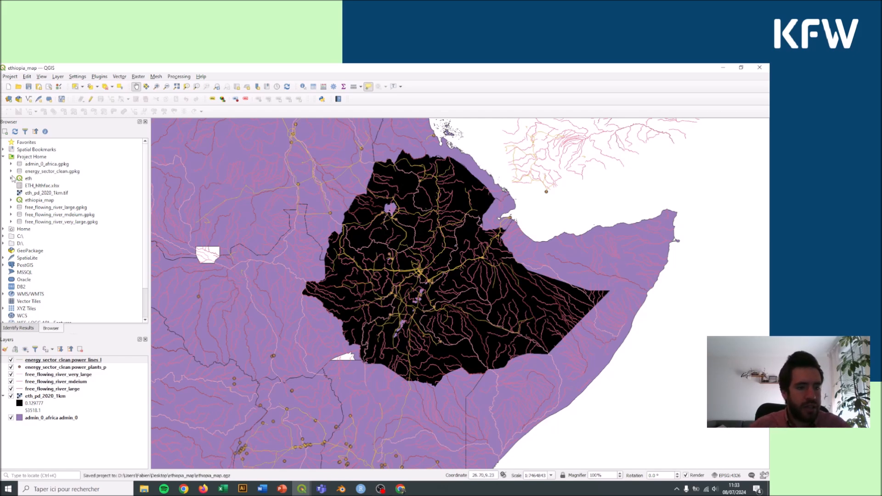
{"action": "left_click", "coordinate": [4, 157]}
{"action": "left_click", "coordinate": [4, 171]}
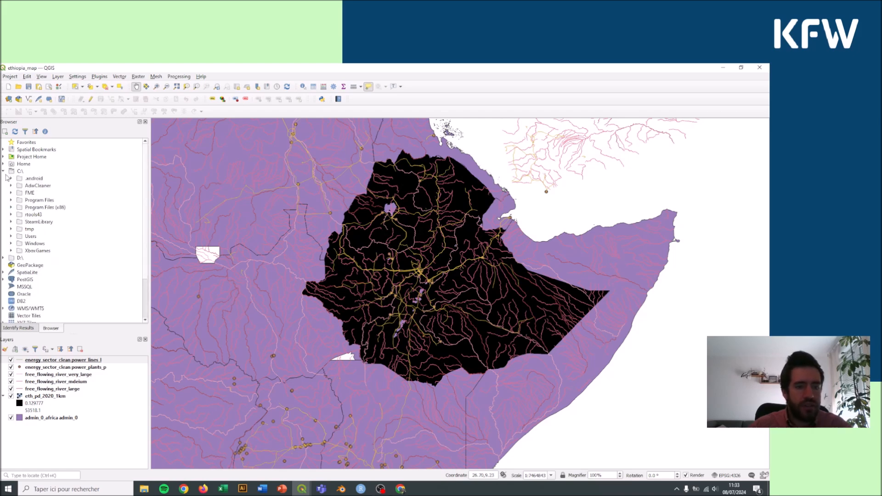
{"action": "double_click", "coordinate": [10, 172]}
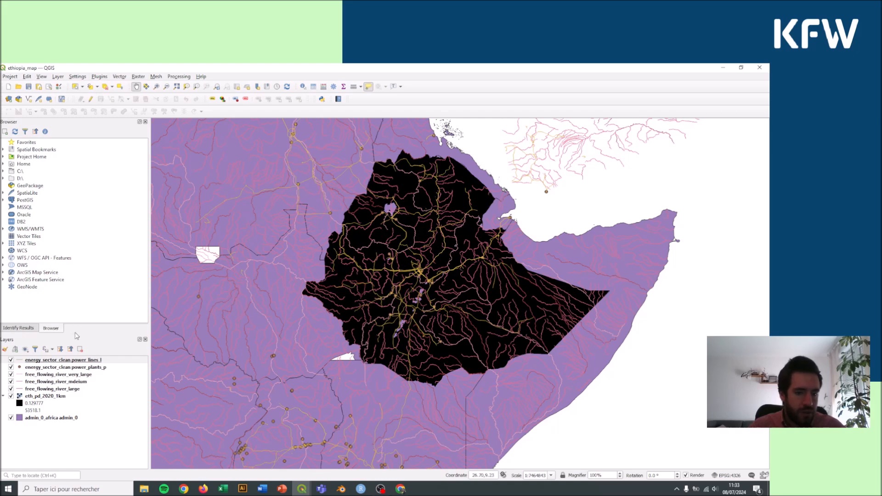
Give the layer list more height than the Browser and briefly show the locator bar's search categories
{"action": "left_click_drag", "start_coordinate": [76, 335], "coordinate": [81, 221]}
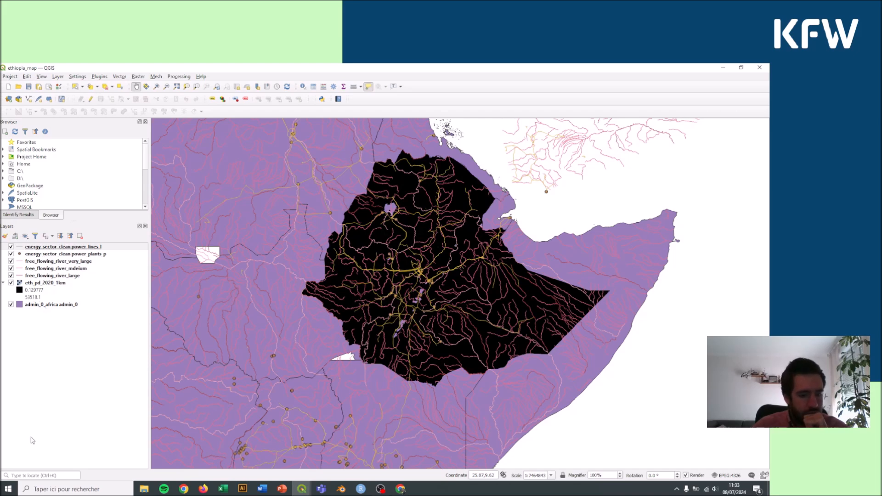
{"action": "left_click", "coordinate": [38, 474]}
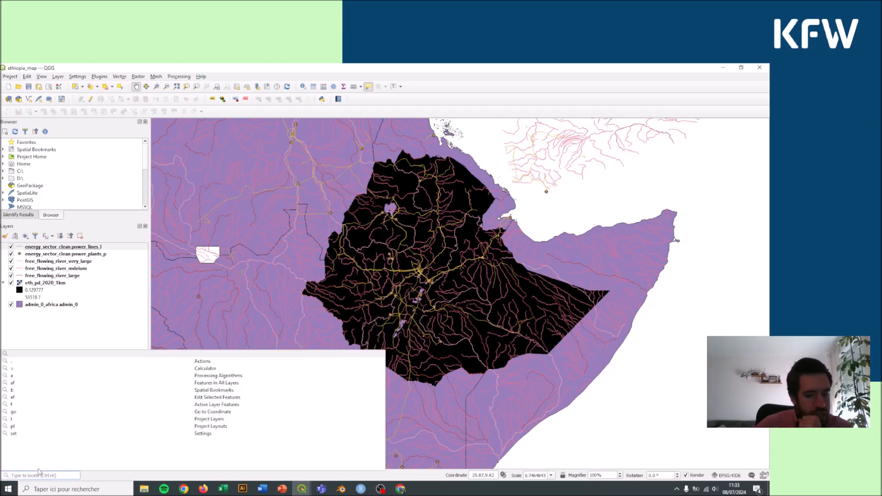
{"action": "left_click", "coordinate": [35, 334]}
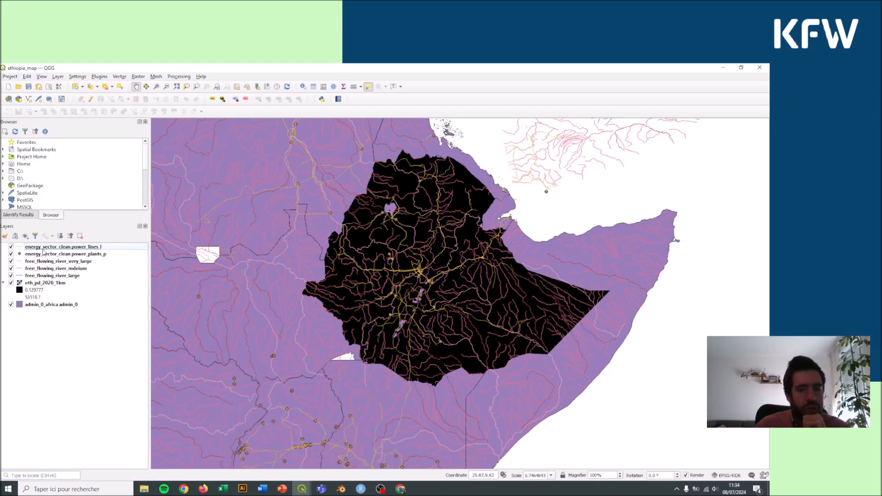
Hide the population raster, power lines, power plants and all three river layers, leaving only admin_0_africa shown and selected
{"action": "left_click", "coordinate": [11, 283]}
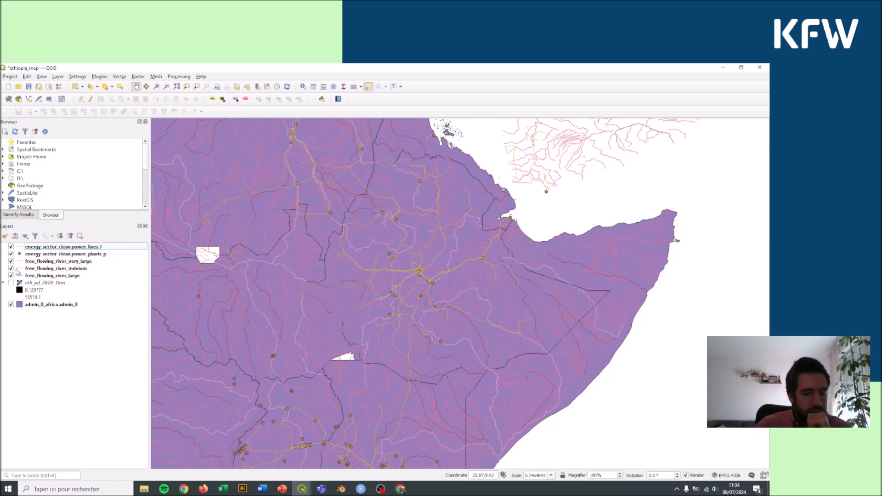
{"action": "left_click", "coordinate": [11, 247]}
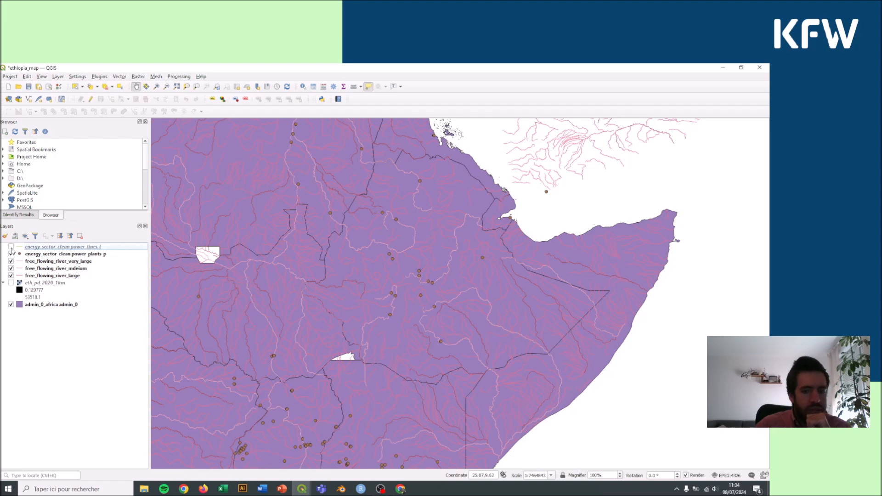
{"action": "left_click", "coordinate": [11, 254]}
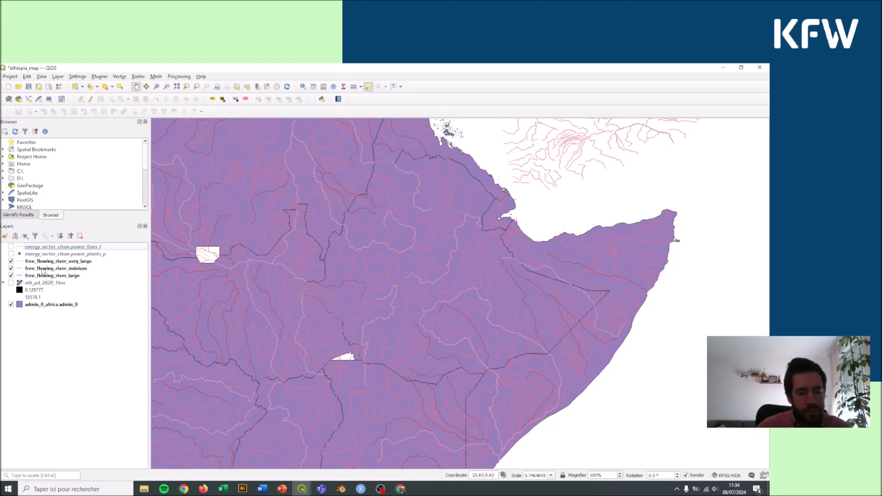
{"action": "left_click", "coordinate": [11, 261]}
{"action": "left_click", "coordinate": [11, 268]}
{"action": "left_click", "coordinate": [11, 276]}
{"action": "left_click", "coordinate": [36, 305]}
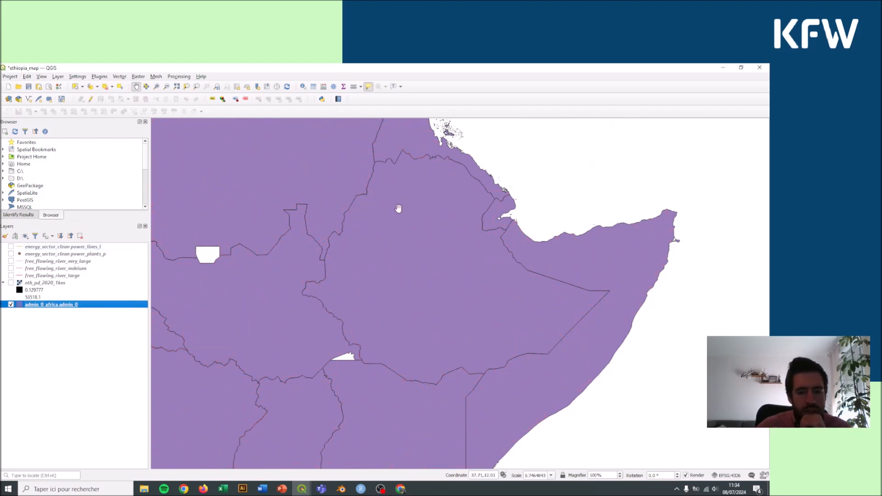
{"action": "mouse_move", "coordinate": [46, 305]}
{"action": "left_mouse_down"}
{"action": "mouse_move", "coordinate": [47, 254]}
{"action": "mouse_move", "coordinate": [49, 291]}
{"action": "left_mouse_up"}
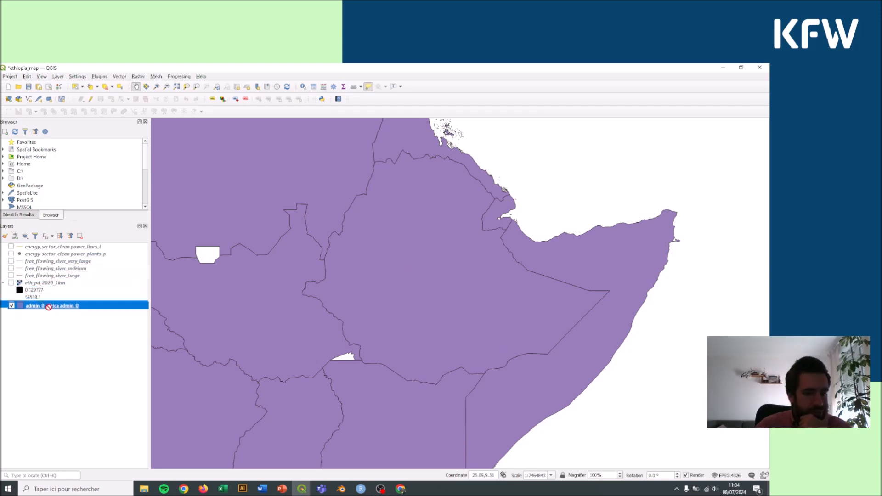
Group the very large, medium and large free-flowing river layers under the name river
{"action": "left_click", "coordinate": [53, 261]}
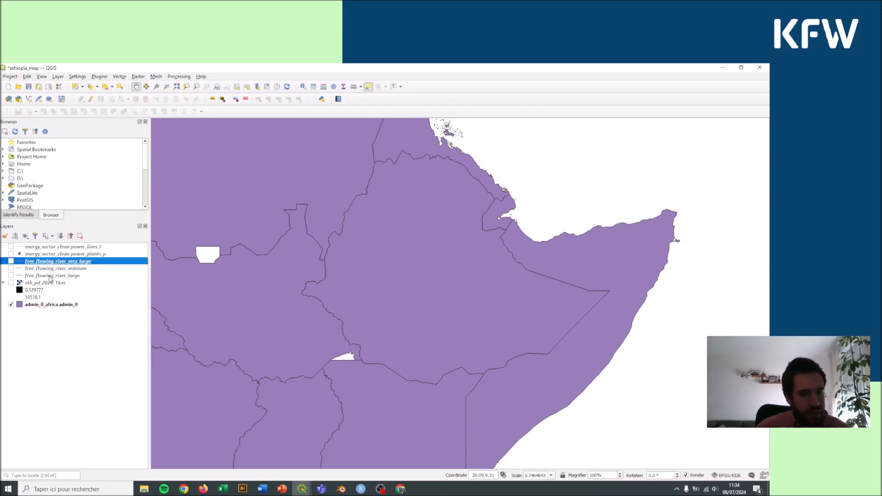
{"action": "left_click", "coordinate": [50, 276], "text": "shift"}
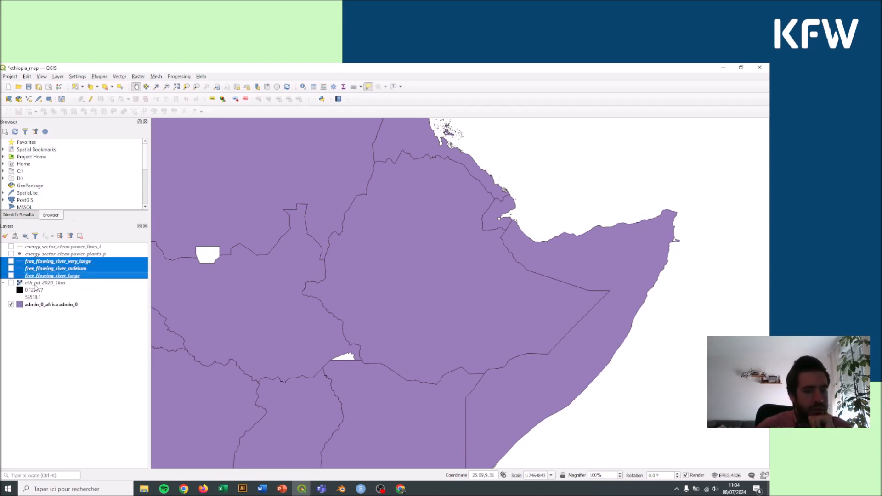
{"action": "left_click", "coordinate": [15, 236]}
{"action": "type", "text": "river"}
{"action": "key", "text": "Return"}
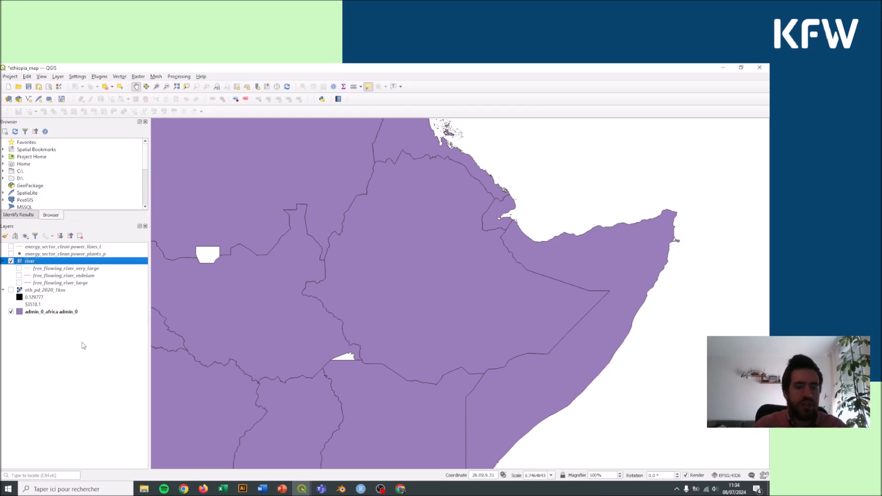
Turn on all three layers inside the river group and switch the whole group's visibility off and on again
{"action": "left_click", "coordinate": [16, 263]}
{"action": "left_click", "coordinate": [18, 268]}
{"action": "left_click", "coordinate": [18, 276]}
{"action": "left_click", "coordinate": [19, 282]}
{"action": "left_click", "coordinate": [11, 261]}
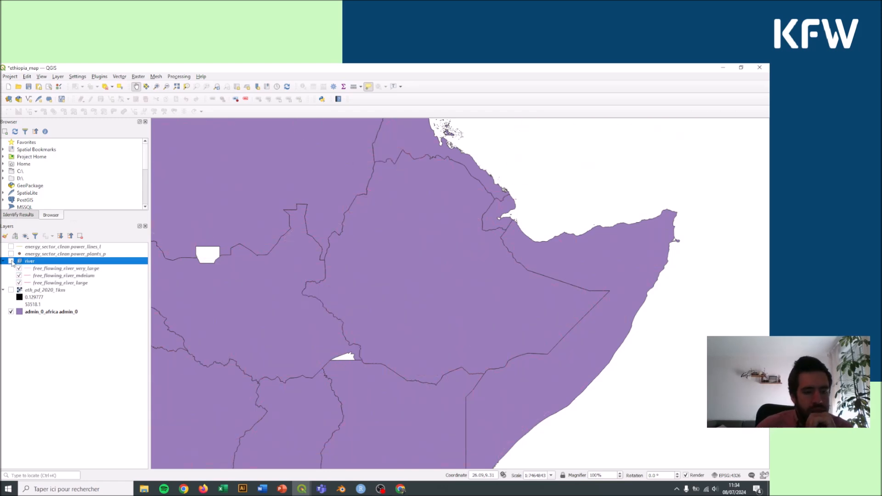
{"action": "left_click", "coordinate": [11, 261]}
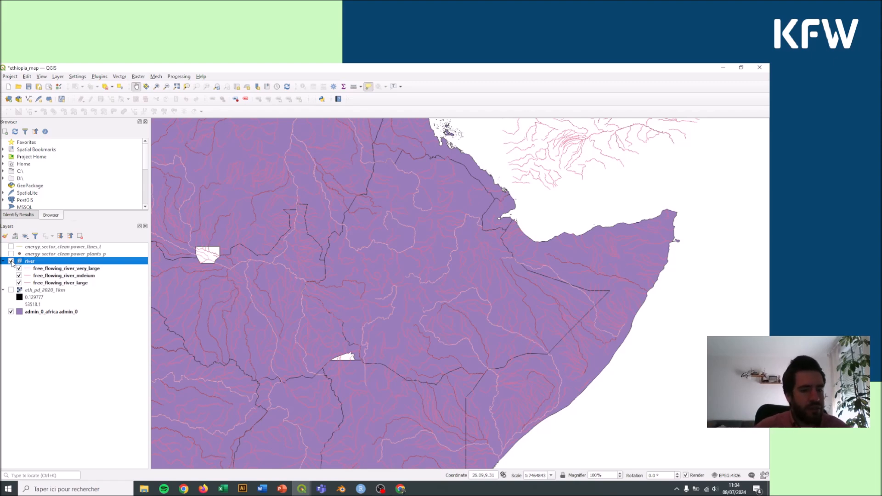
Group the power lines and power plants layers as energy_sector, then collapse both the energy_sector and river groups
{"action": "left_click", "coordinate": [31, 256]}
{"action": "left_click", "coordinate": [32, 248], "text": "ctrl"}
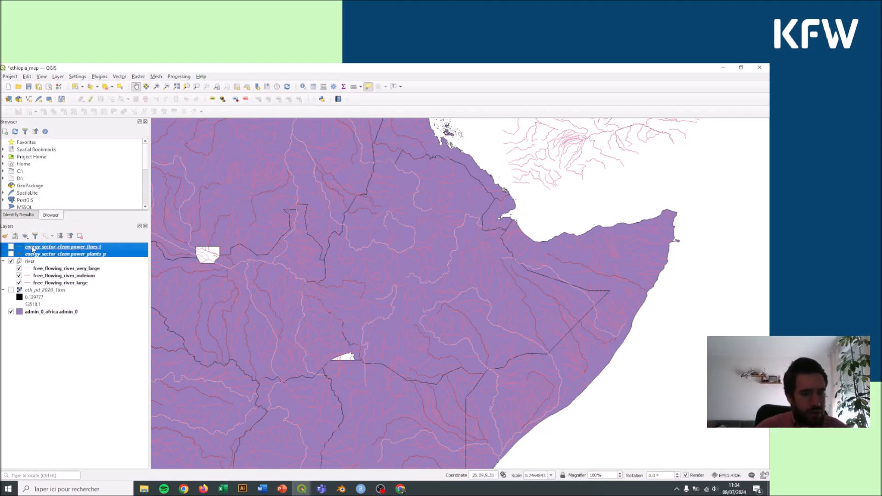
{"action": "left_click", "coordinate": [16, 237]}
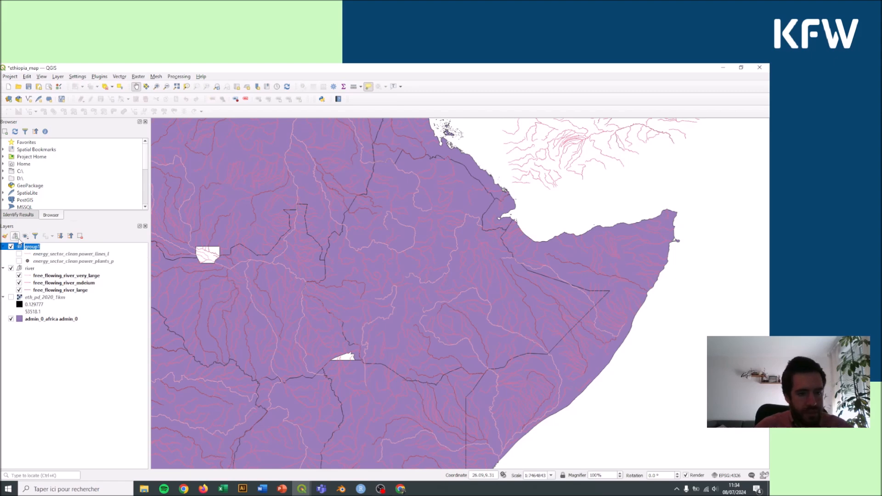
{"action": "type", "text": "energy_sector"}
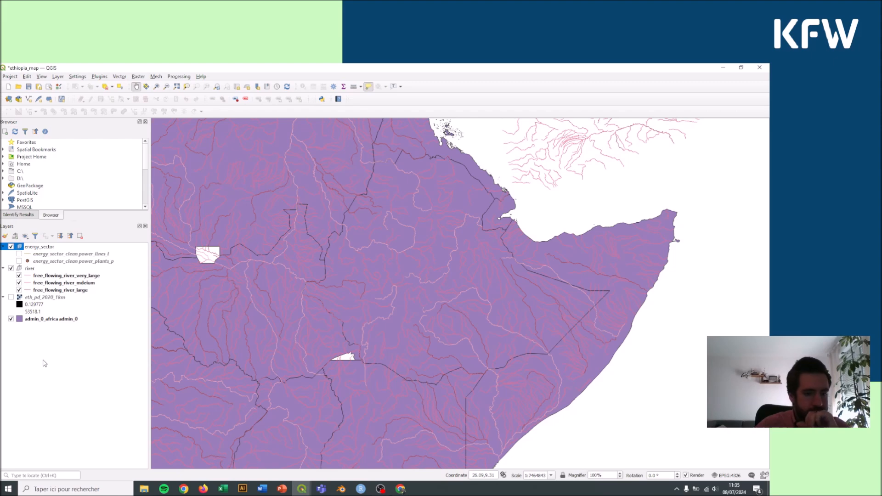
{"action": "key", "text": "Return"}
{"action": "left_click", "coordinate": [3, 248]}
{"action": "left_click", "coordinate": [4, 254]}
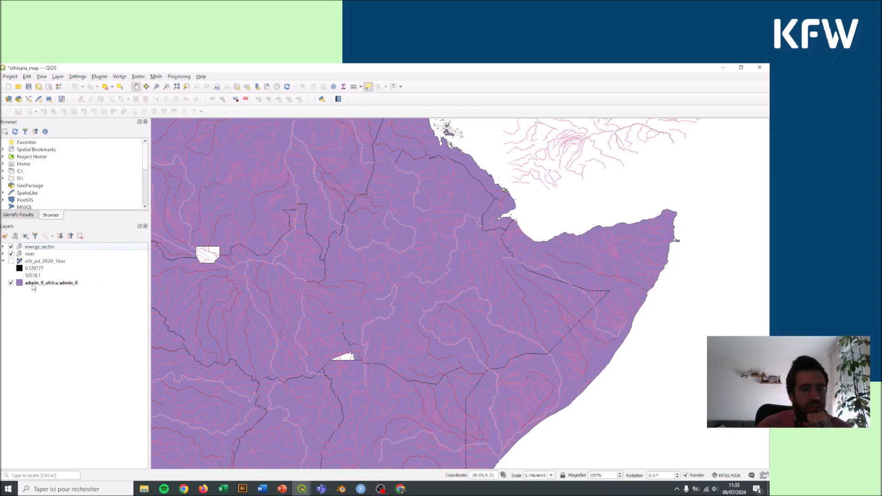
Move admin_0_africa to the top of the layer order and return it below the population raster
{"action": "left_click_drag", "start_coordinate": [41, 285], "coordinate": [58, 247]}
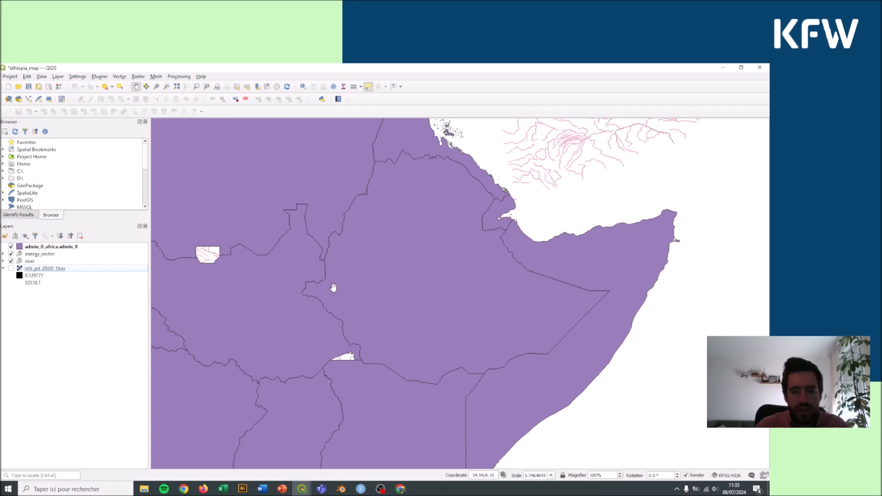
{"action": "left_click_drag", "start_coordinate": [38, 247], "coordinate": [47, 281]}
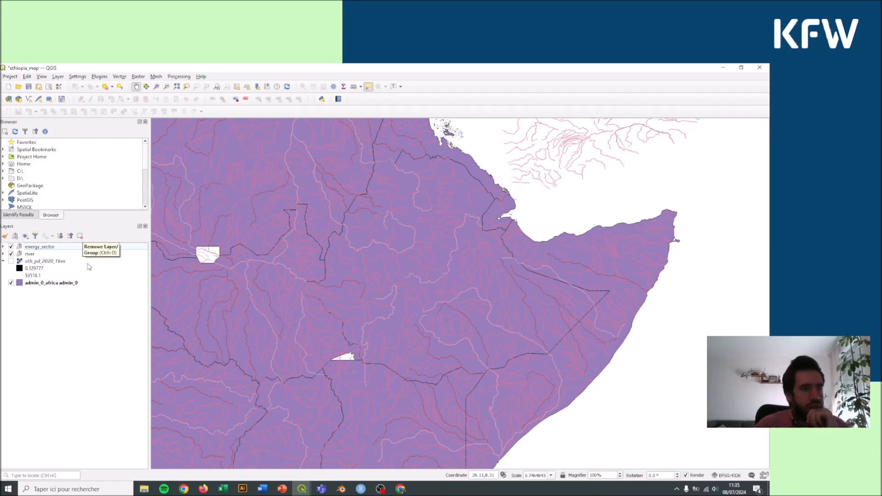
Make admin_0_africa the active layer and select Sudan on the map with Select Feature(s)
{"action": "left_click", "coordinate": [283, 288]}
{"action": "left_click_drag", "start_coordinate": [284, 287], "coordinate": [347, 294]}
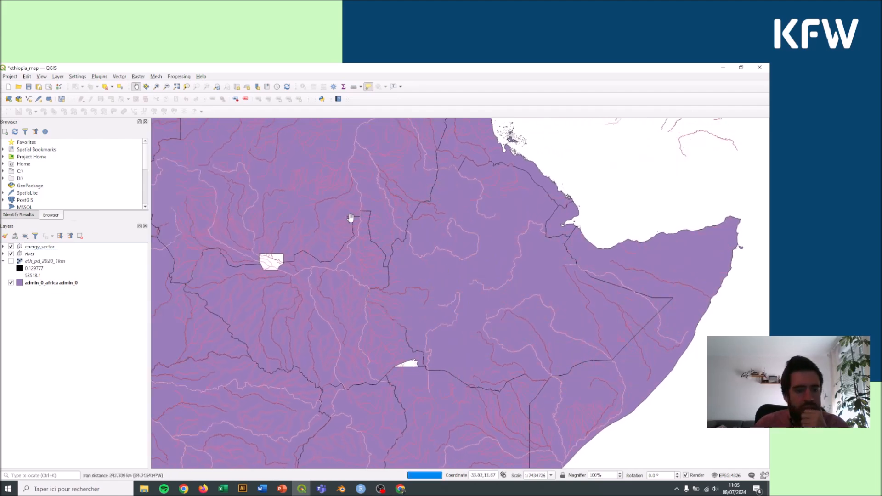
{"action": "left_click_drag", "start_coordinate": [350, 218], "coordinate": [356, 221]}
{"action": "left_click", "coordinate": [50, 283]}
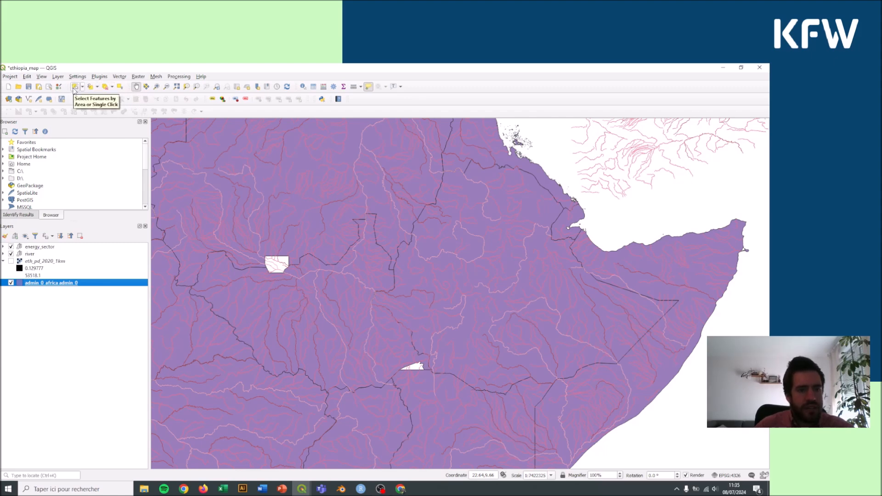
{"action": "left_click", "coordinate": [83, 87]}
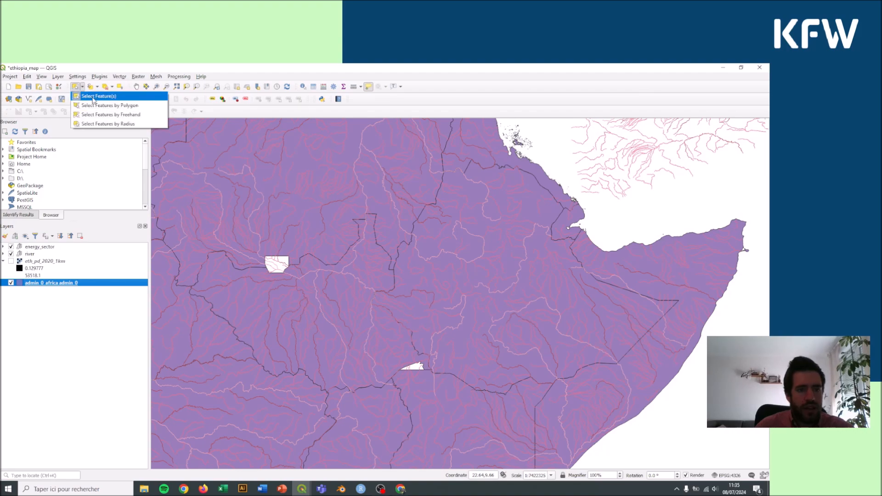
{"action": "left_click", "coordinate": [94, 96]}
{"action": "left_click_drag", "start_coordinate": [270, 163], "coordinate": [484, 342]}
{"action": "left_click", "coordinate": [382, 205]}
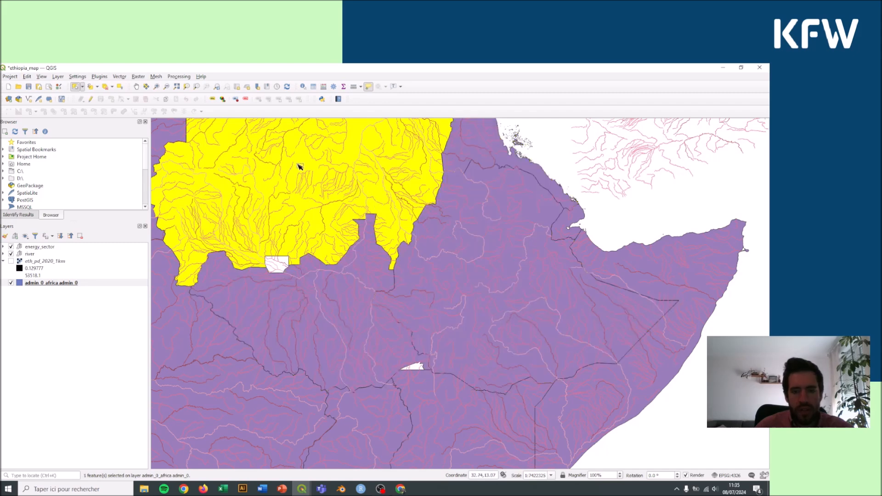
Select the countries touched by a freehand area drawn across Sudan, South Sudan and Ethiopia
{"action": "left_click", "coordinate": [82, 87]}
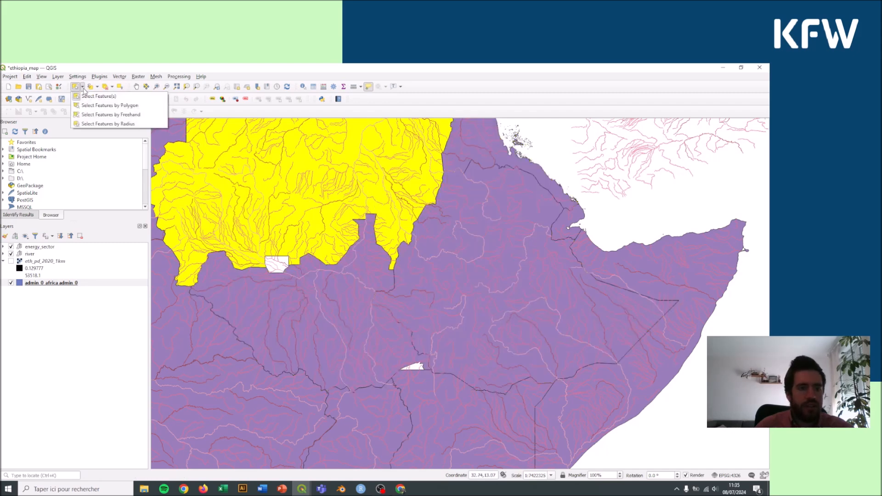
{"action": "left_click", "coordinate": [111, 119]}
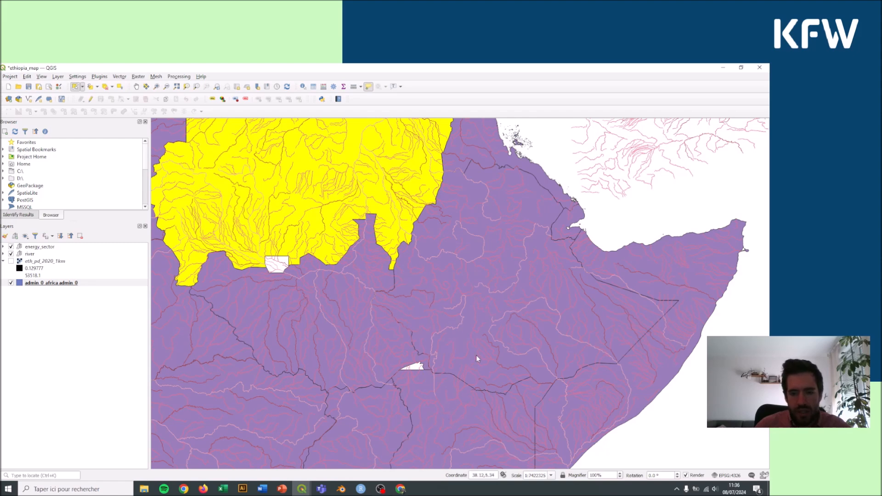
{"action": "left_click", "coordinate": [465, 311]}
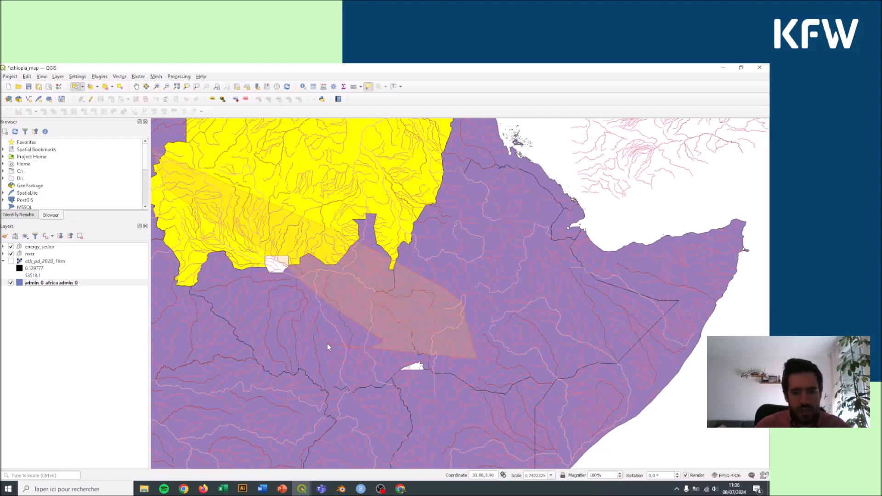
{"action": "left_click", "coordinate": [376, 375]}
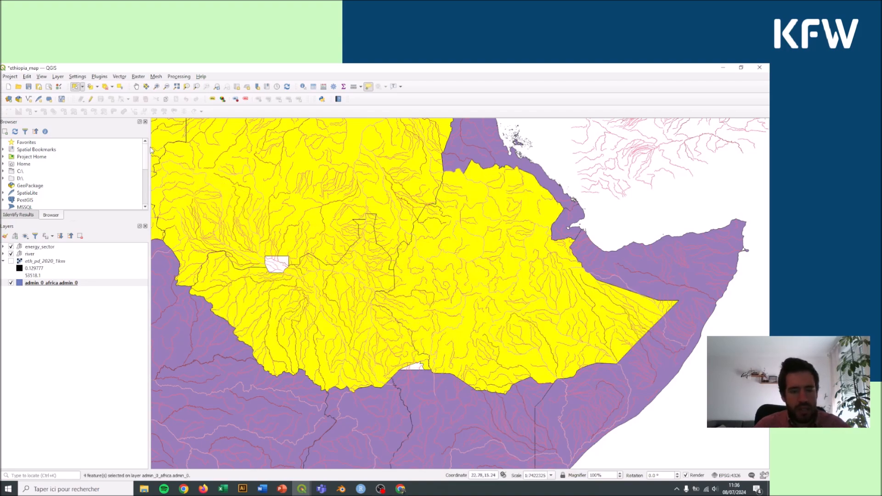
Switch back to the Select Feature(s) tool and deselect the features from all layers
{"action": "left_click", "coordinate": [82, 87]}
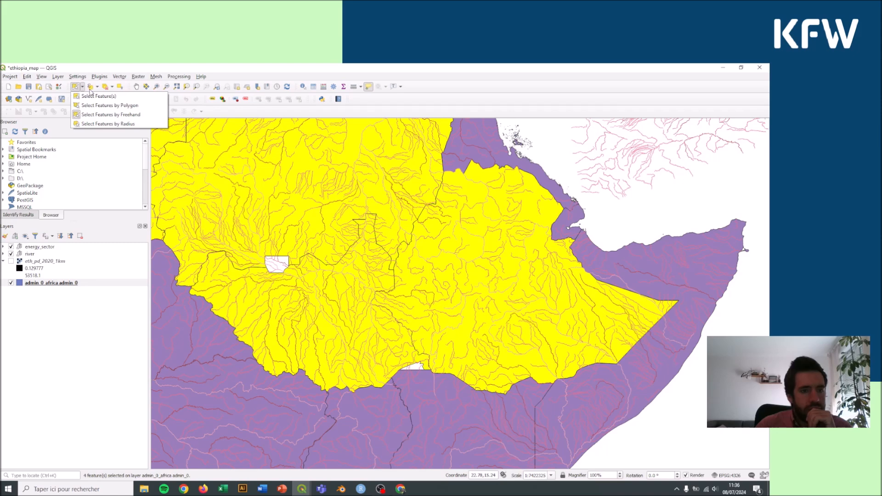
{"action": "left_click", "coordinate": [90, 94]}
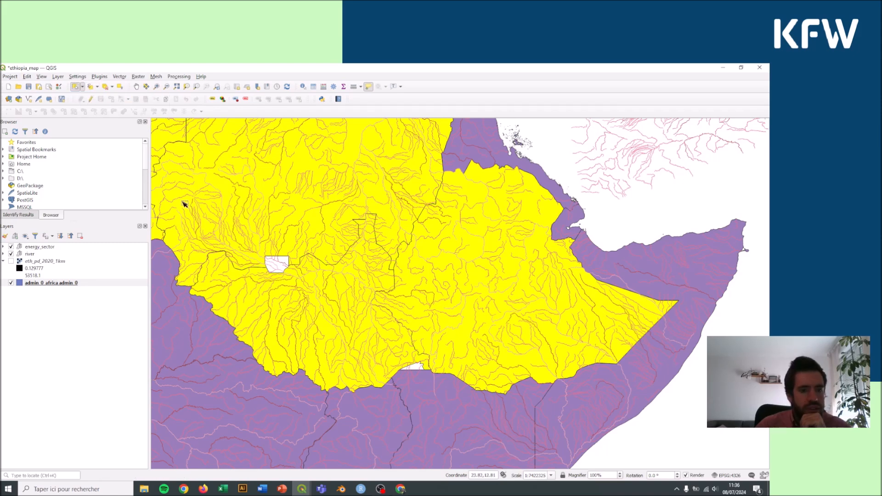
{"action": "left_click", "coordinate": [110, 88]}
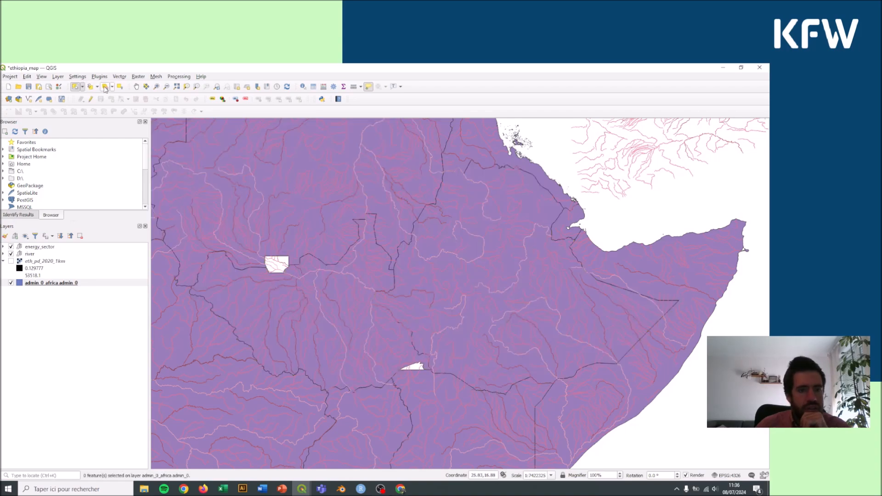
{"action": "left_click", "coordinate": [113, 88]}
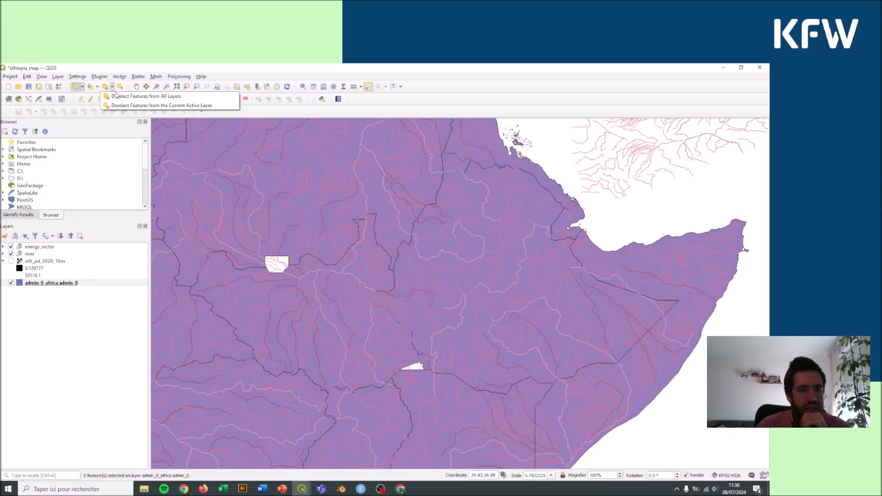
Open Select by Expression for admin_0_africa, expand Fields and Values to view the available fields, and close the dialog without selecting
{"action": "left_click", "coordinate": [94, 90]}
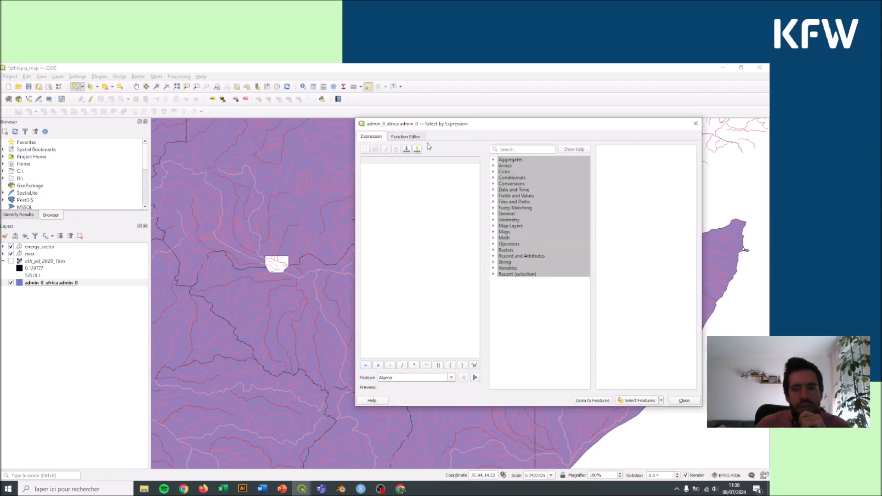
{"action": "left_click_drag", "start_coordinate": [462, 126], "coordinate": [271, 121]}
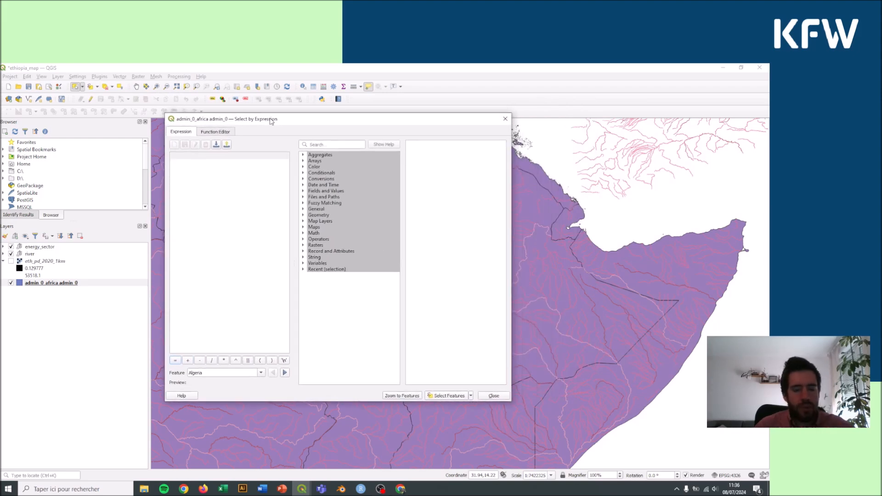
{"action": "left_click_drag", "start_coordinate": [405, 119], "coordinate": [437, 141]}
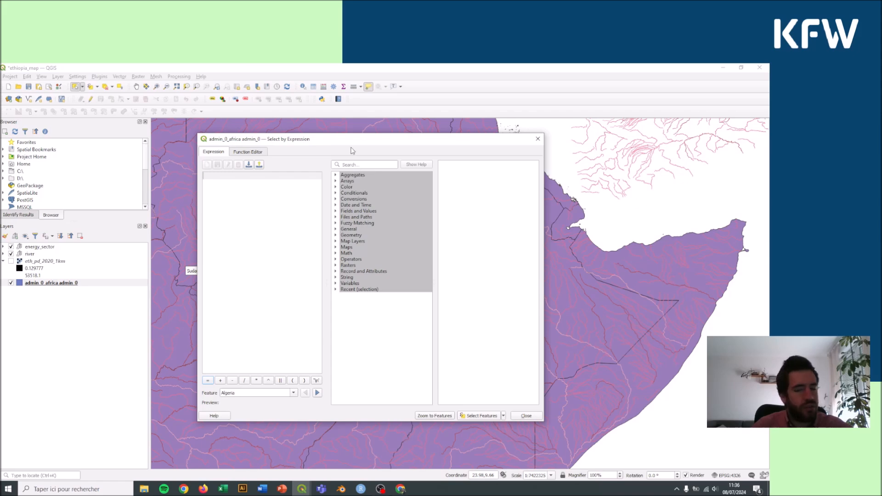
{"action": "left_click", "coordinate": [335, 211]}
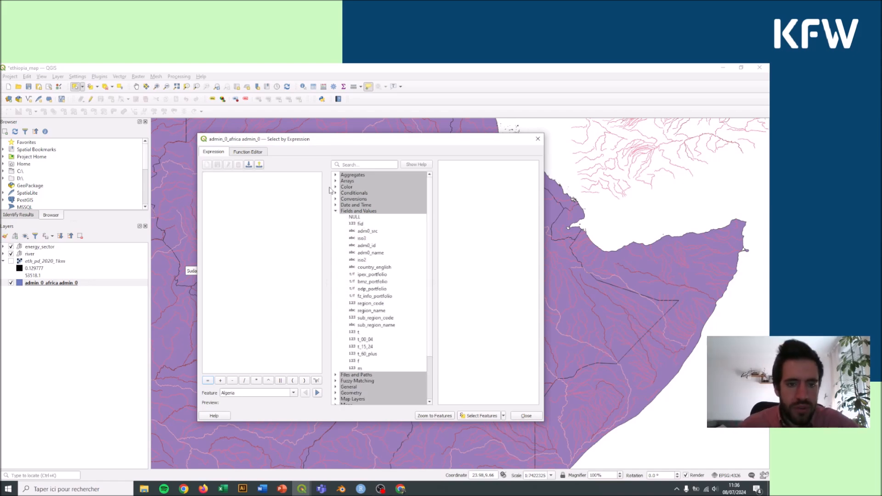
{"action": "left_click_drag", "start_coordinate": [307, 139], "coordinate": [382, 129]}
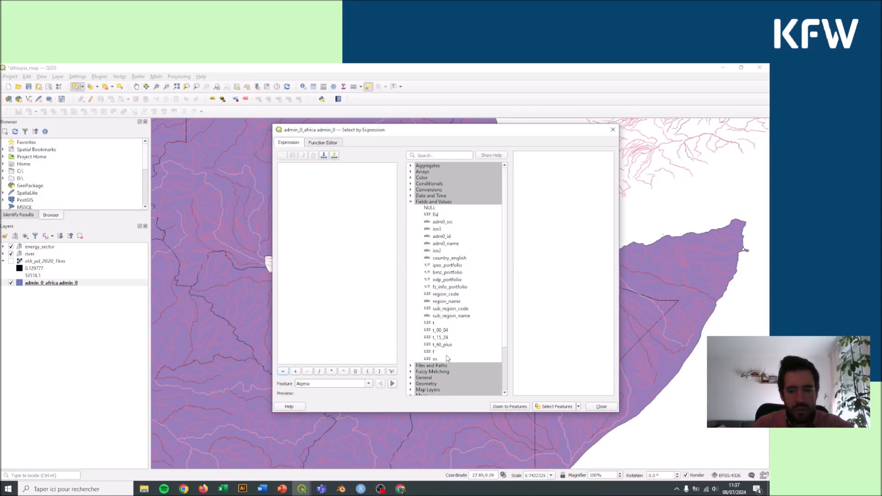
{"action": "left_click", "coordinate": [595, 407]}
Open the attribute table of admin_0_africa and widen its window to view the country, portfolio and region columns
{"action": "left_click", "coordinate": [51, 283]}
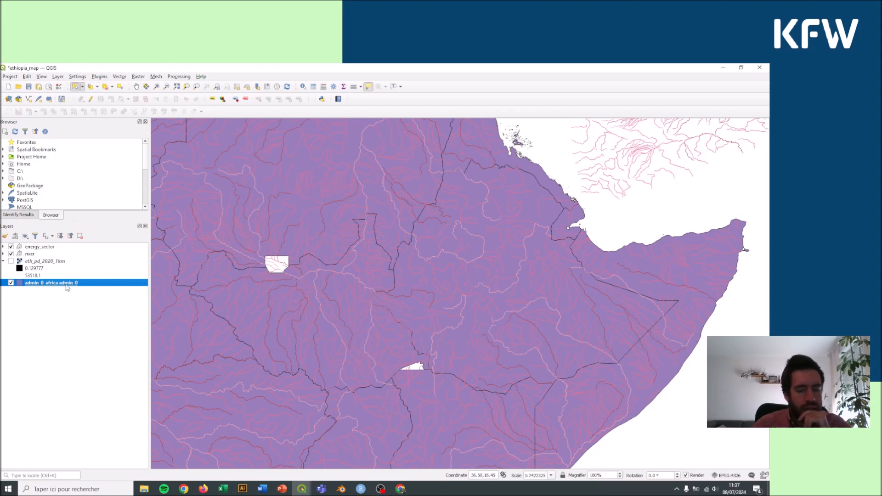
{"action": "right_click", "coordinate": [37, 288]}
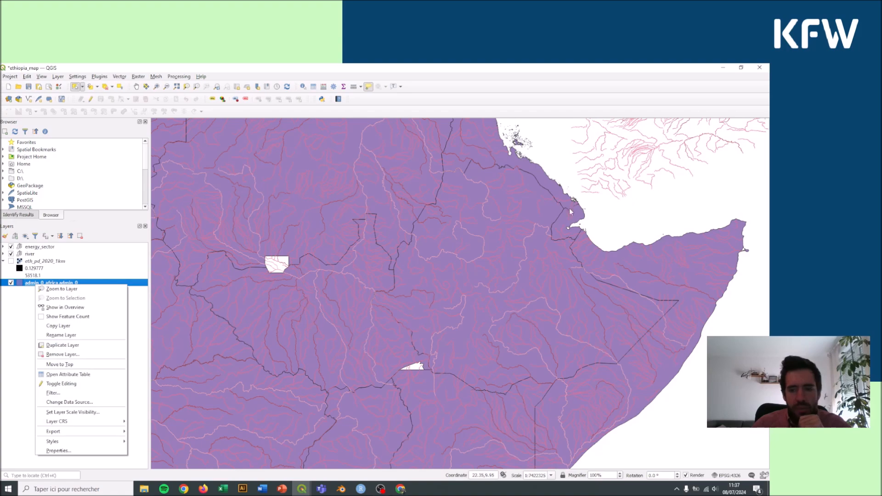
{"action": "left_click", "coordinate": [85, 374]}
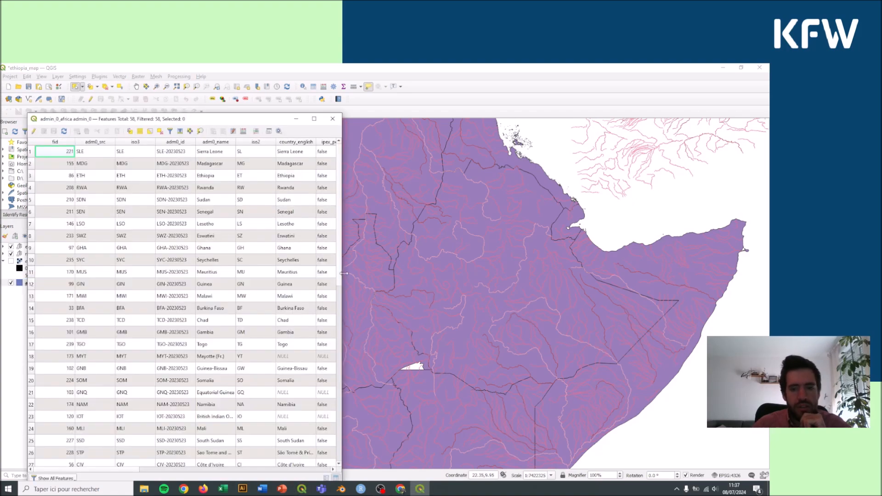
{"action": "left_click_drag", "start_coordinate": [342, 253], "coordinate": [532, 244]}
{"action": "mouse_move", "coordinate": [293, 121]}
{"action": "left_mouse_down"}
{"action": "mouse_move", "coordinate": [280, 143]}
{"action": "mouse_move", "coordinate": [290, 111]}
{"action": "left_mouse_up"}
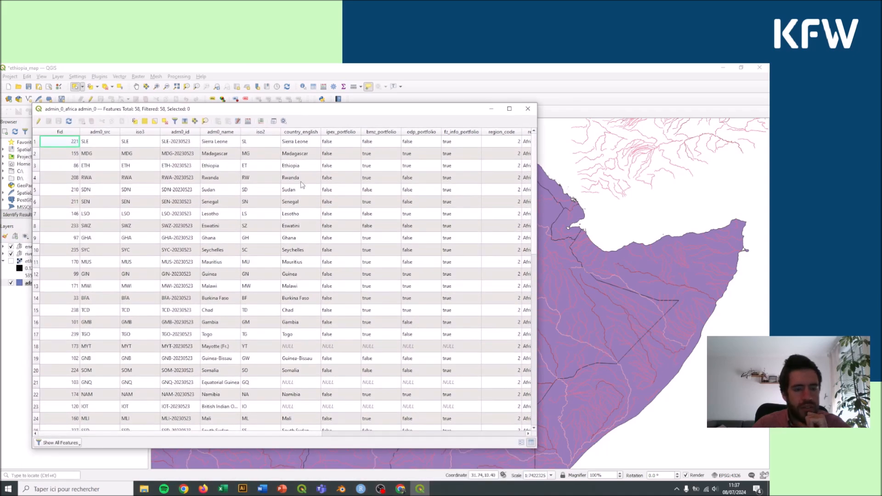
{"action": "left_click_drag", "start_coordinate": [538, 201], "coordinate": [639, 201]}
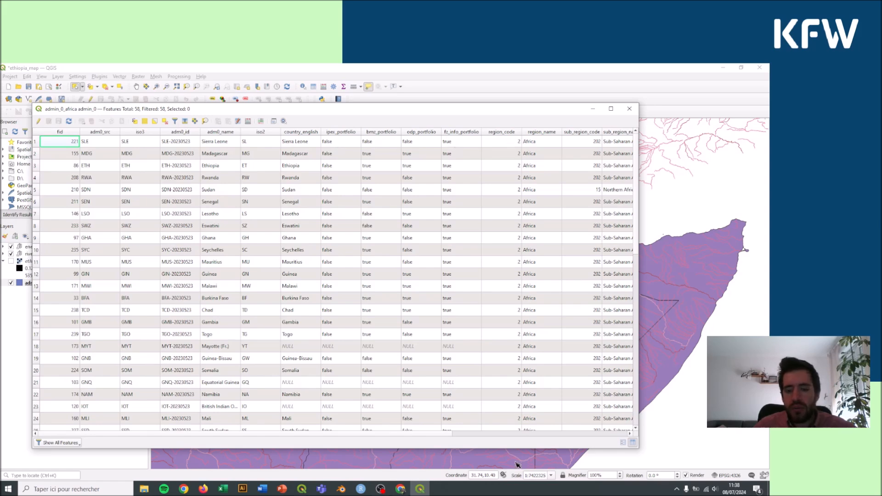
Examine the remaining attribute columns of admin_0_africa, from sub_region_name through the population fields t to m, and close the table
{"action": "left_click_drag", "start_coordinate": [428, 436], "coordinate": [598, 431]}
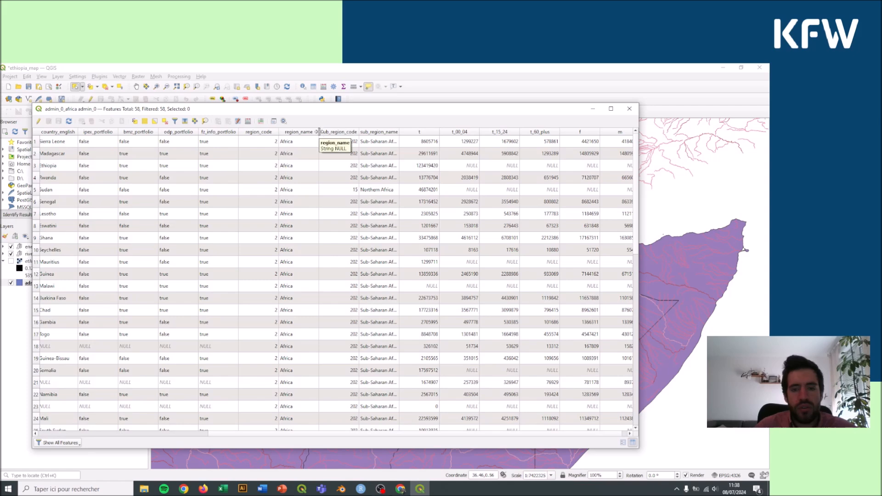
{"action": "scroll", "coordinate": [446, 437], "scroll_direction": "right", "scroll_amount": 1}
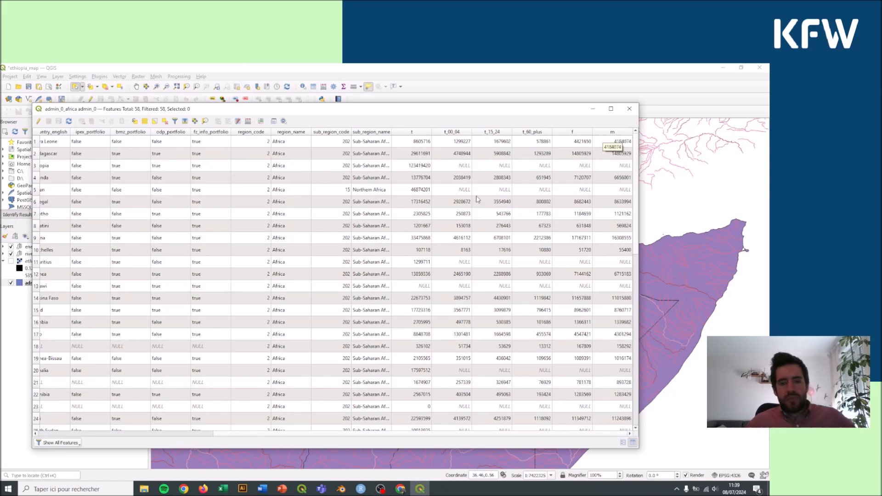
{"action": "left_click_drag", "start_coordinate": [523, 435], "coordinate": [569, 412]}
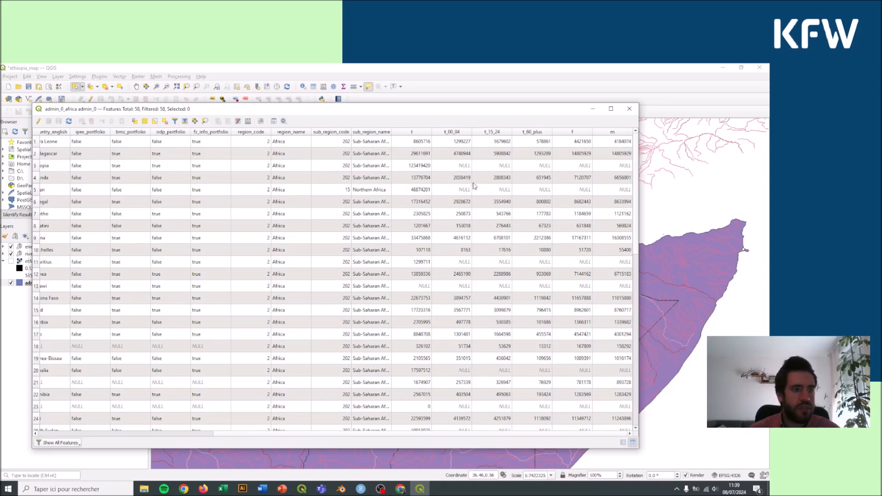
{"action": "left_click", "coordinate": [629, 109]}
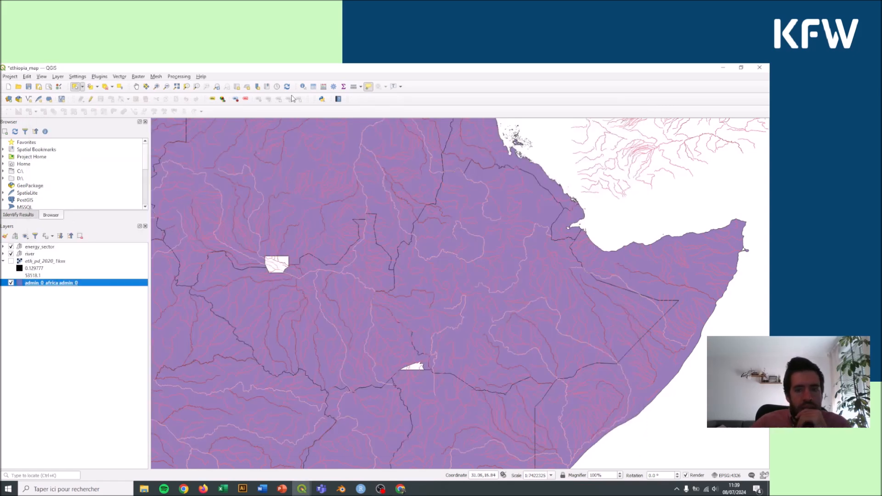
Reopen the attribute table of admin_0_africa without using the layer's context options, and close it again
{"action": "right_click", "coordinate": [42, 284]}
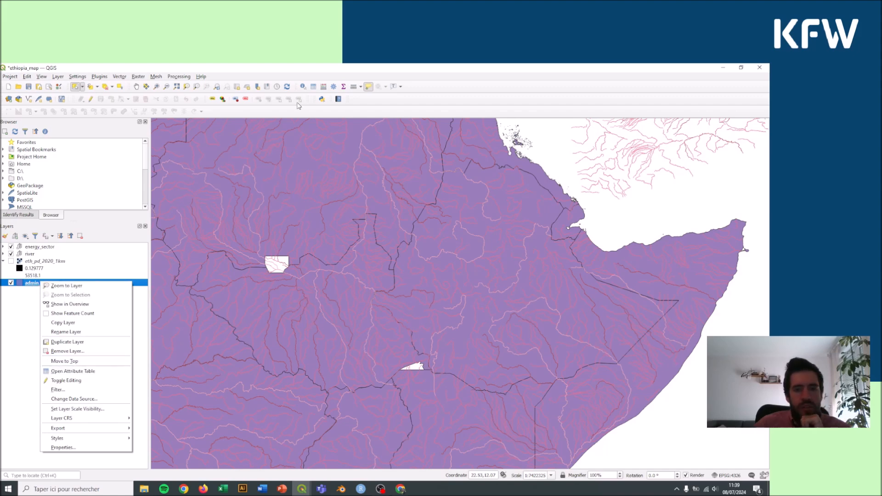
{"action": "left_click", "coordinate": [314, 90]}
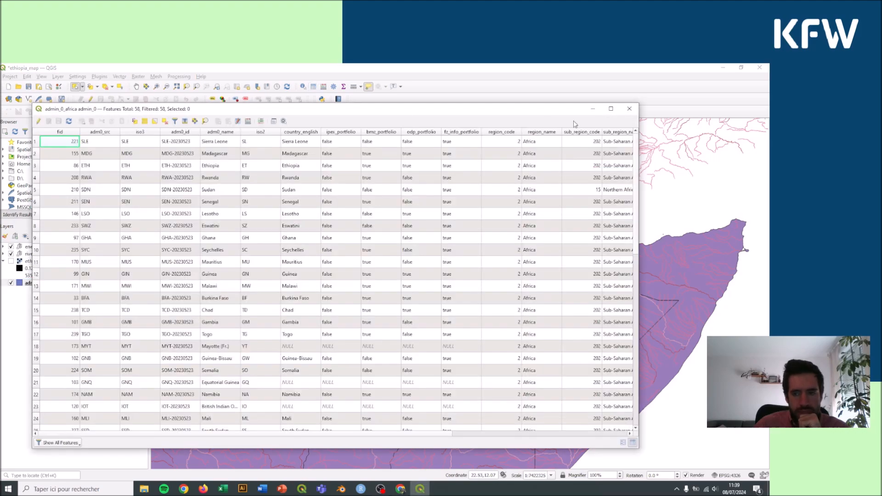
{"action": "left_click", "coordinate": [629, 109]}
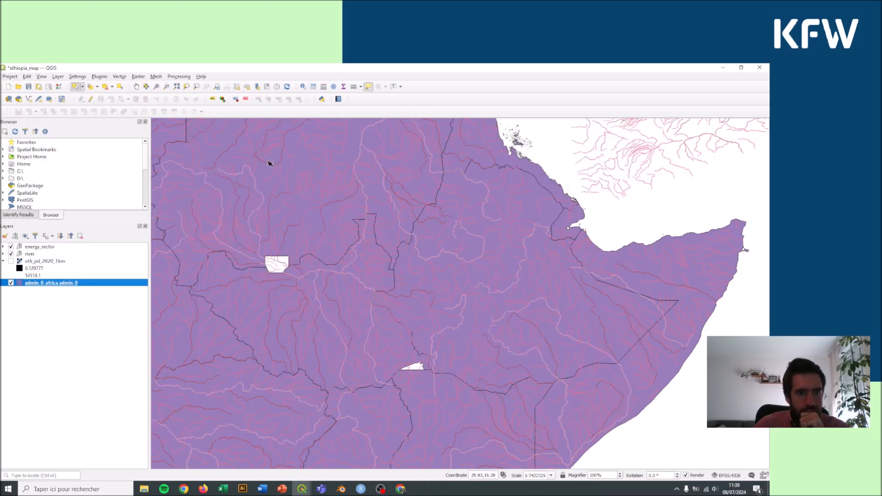
Pan the map around Sudan with Pan Map and zoom out to the full extent of all layers
{"action": "left_click", "coordinate": [137, 90]}
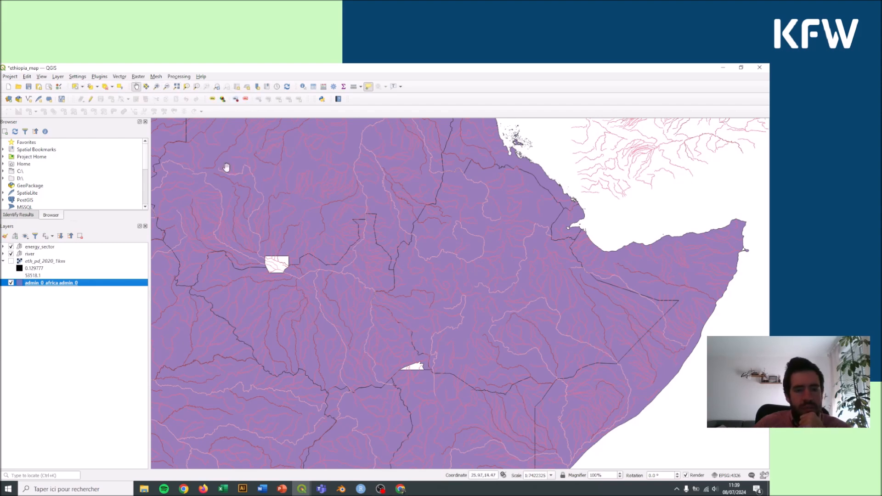
{"action": "left_click_drag", "start_coordinate": [294, 243], "coordinate": [375, 239]}
{"action": "left_click_drag", "start_coordinate": [333, 161], "coordinate": [337, 200]}
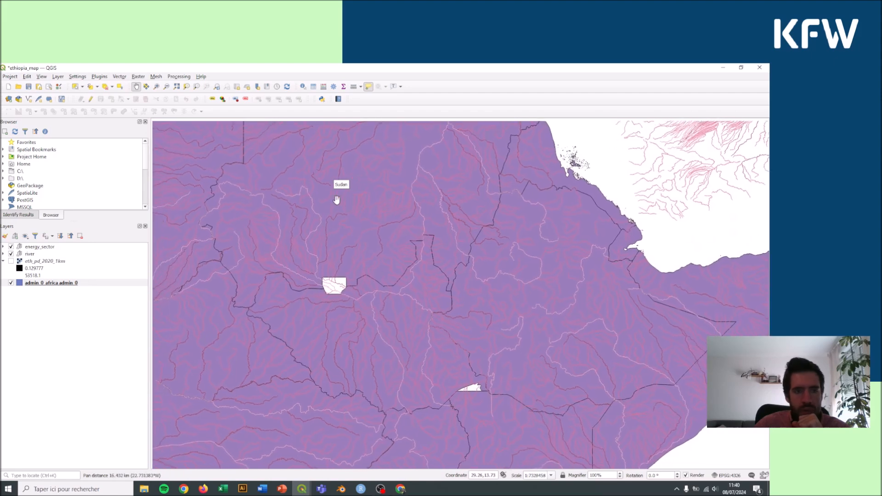
{"action": "left_click", "coordinate": [176, 88]}
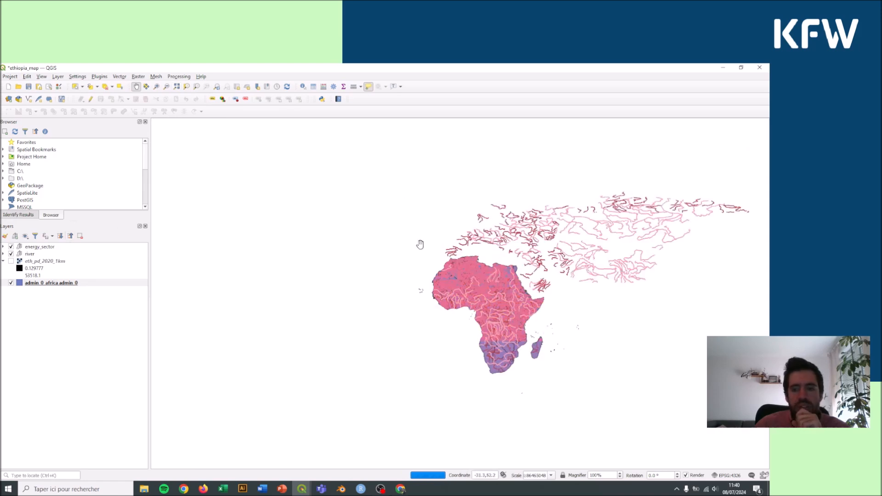
Hide the river group and zoom in on Africa, ending on Ethiopia, by outlining rectangles with Zoom In
{"action": "left_click", "coordinate": [49, 283]}
{"action": "left_click", "coordinate": [176, 87]}
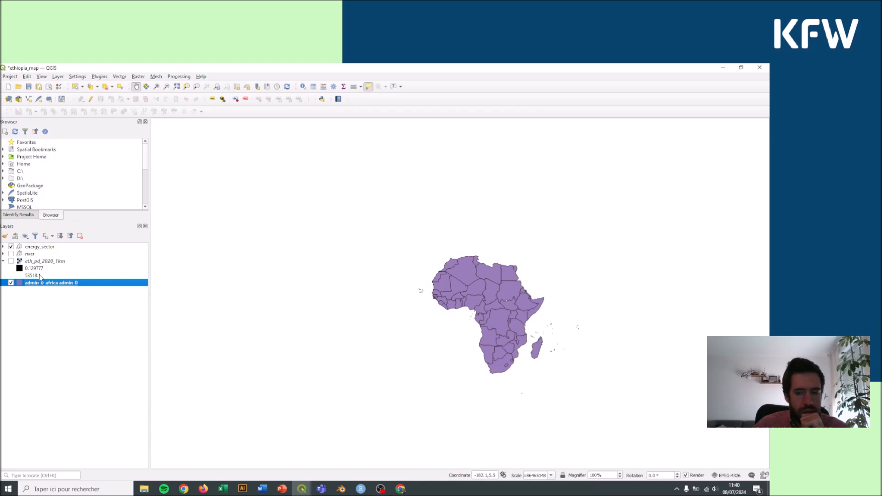
{"action": "left_click", "coordinate": [157, 87]}
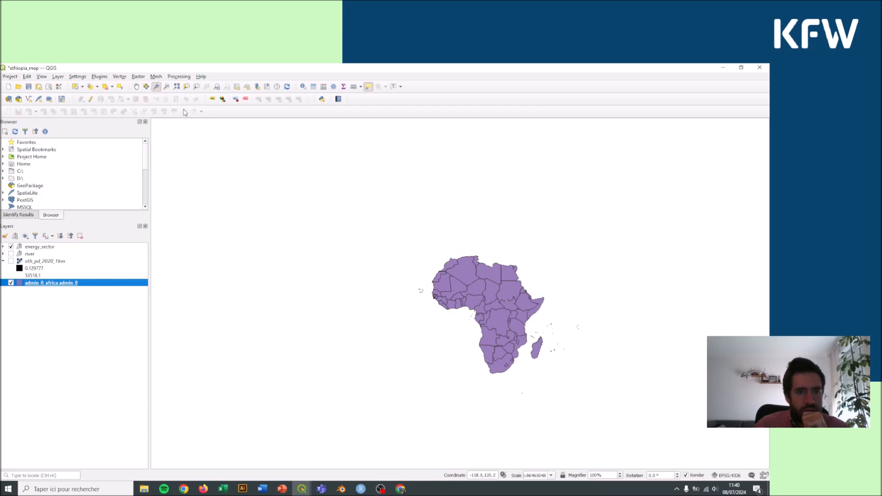
{"action": "left_click_drag", "start_coordinate": [385, 226], "coordinate": [587, 402]}
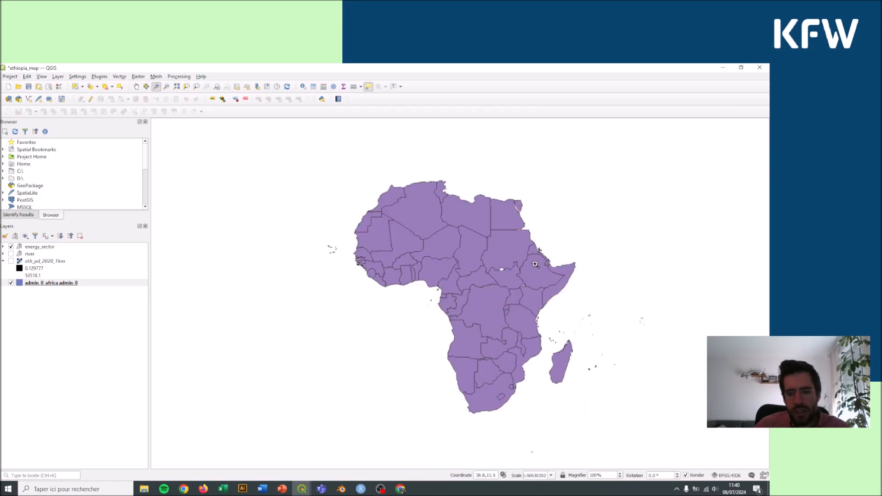
{"action": "left_click_drag", "start_coordinate": [503, 248], "coordinate": [576, 302]}
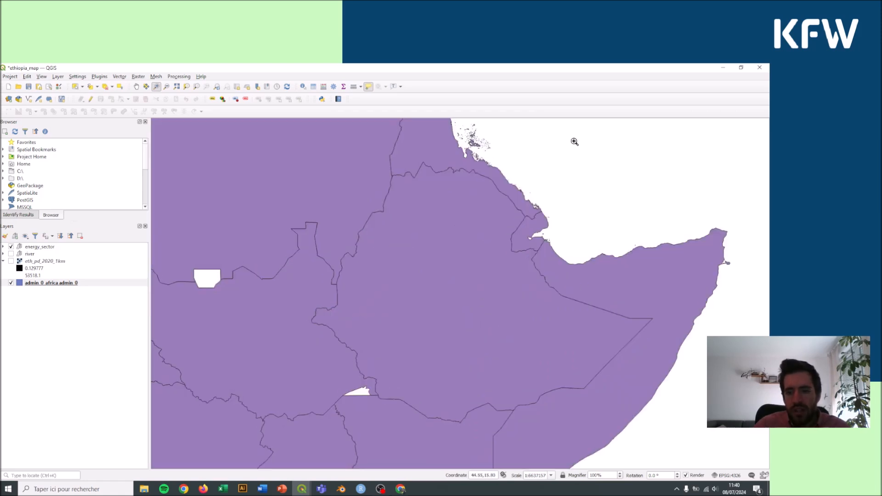
{"action": "left_click_drag", "start_coordinate": [256, 126], "coordinate": [682, 441]}
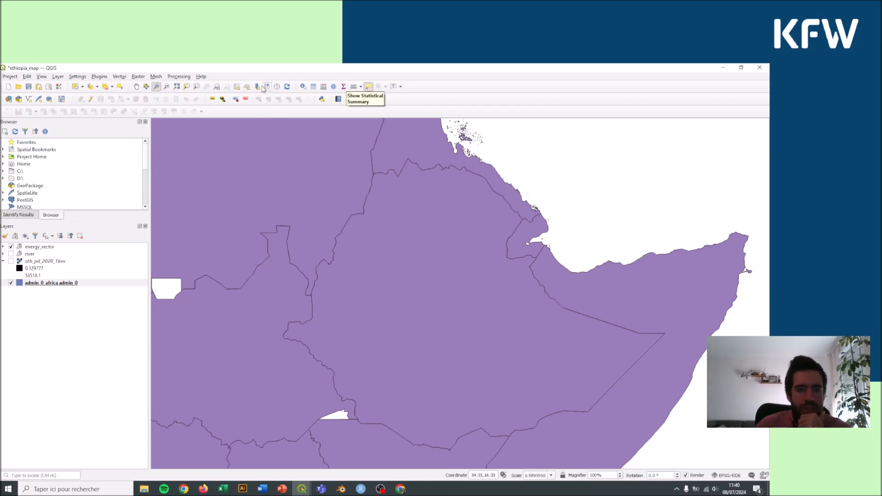
Identify Ethiopia and Sudan in the admin_0_africa layer and examine their attributes in an enlarged results list
{"action": "left_click", "coordinate": [303, 86]}
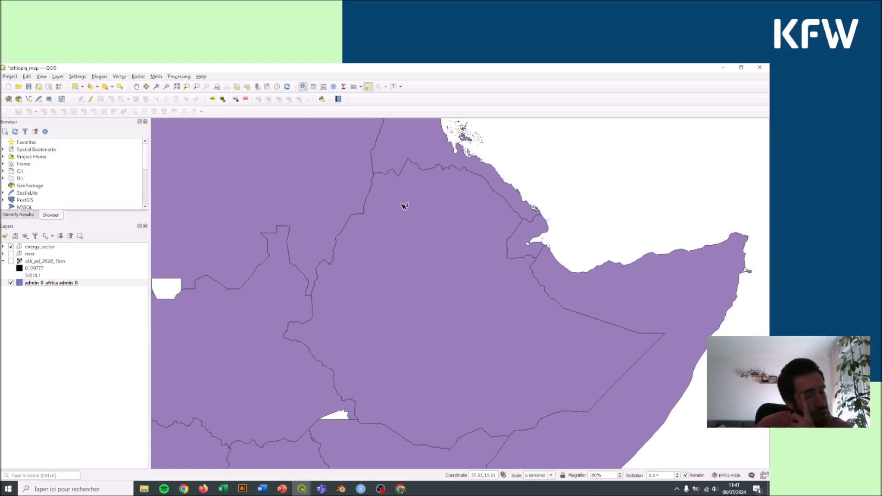
{"action": "left_click", "coordinate": [60, 282]}
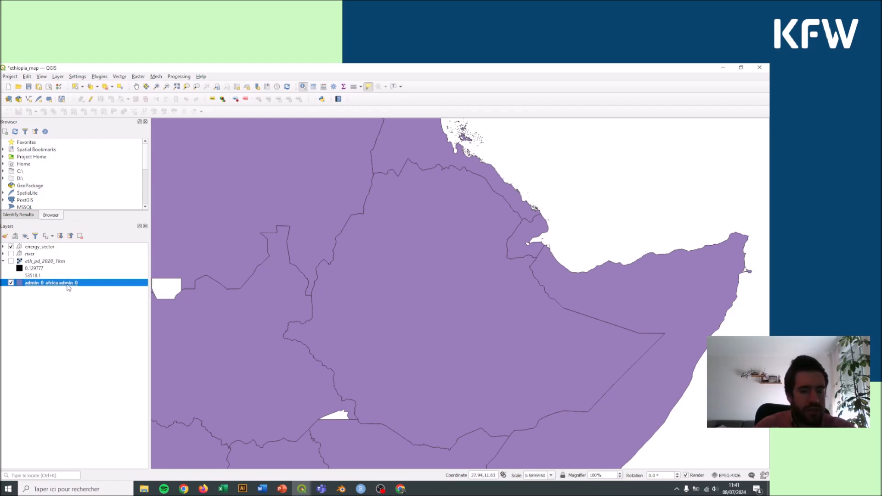
{"action": "left_click", "coordinate": [426, 232]}
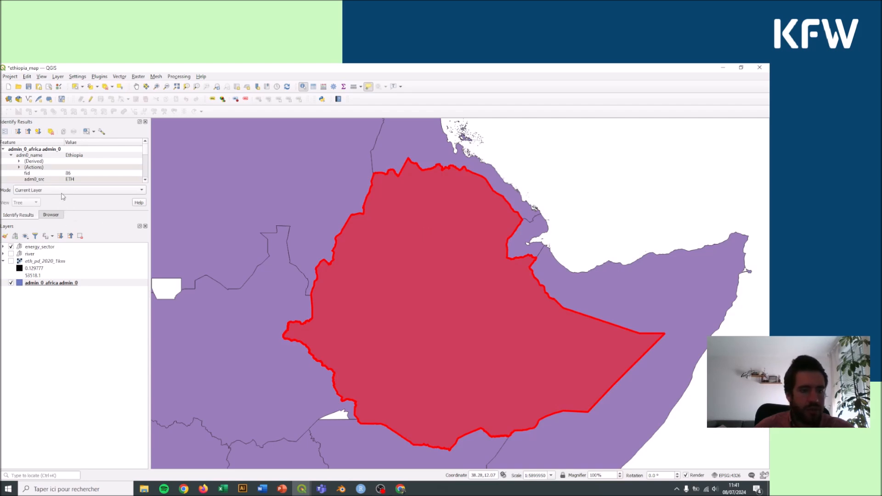
{"action": "left_click_drag", "start_coordinate": [74, 220], "coordinate": [71, 324]}
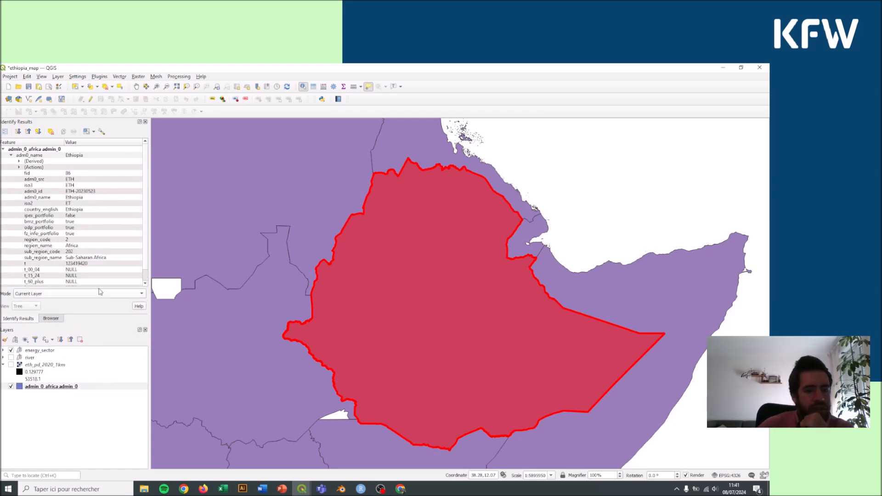
{"action": "scroll", "coordinate": [62, 164], "scroll_direction": "down", "scroll_amount": 1}
{"action": "scroll", "coordinate": [65, 170], "scroll_direction": "up", "scroll_amount": 1}
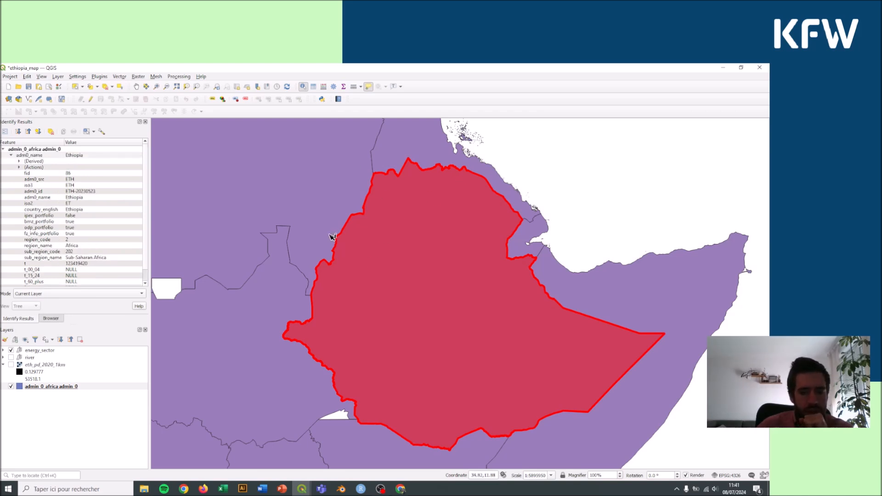
{"action": "left_click", "coordinate": [311, 202]}
{"action": "scroll", "coordinate": [80, 225], "scroll_direction": "down", "scroll_amount": 1}
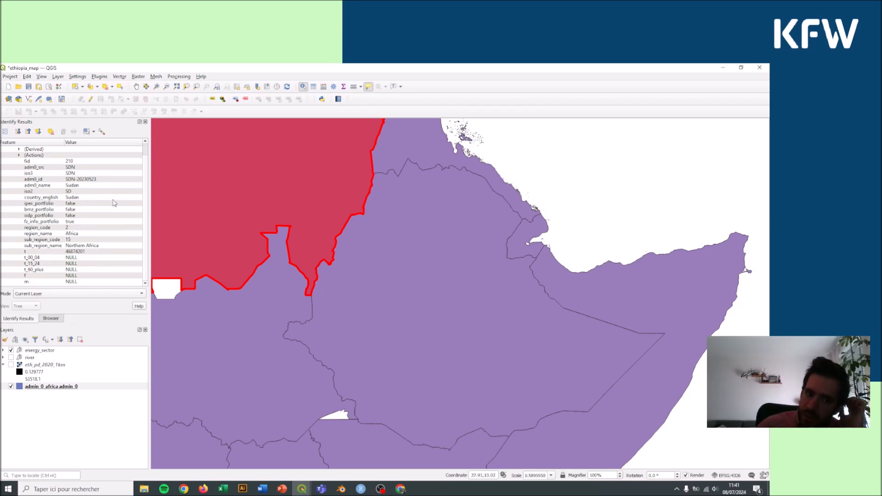
Open the Field Calculator for the admin_0_africa layer, widen its window and place it centrally over the map
{"action": "scroll", "coordinate": [115, 203], "scroll_direction": "up", "scroll_amount": 1}
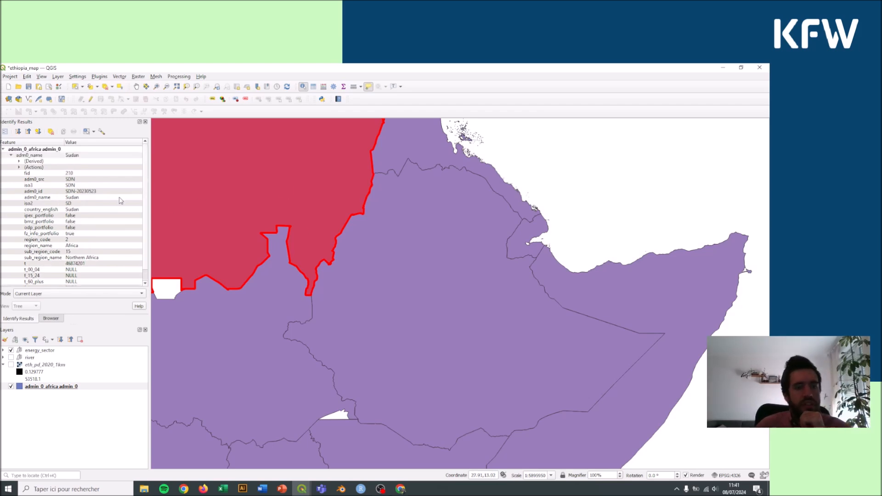
{"action": "left_click", "coordinate": [323, 88]}
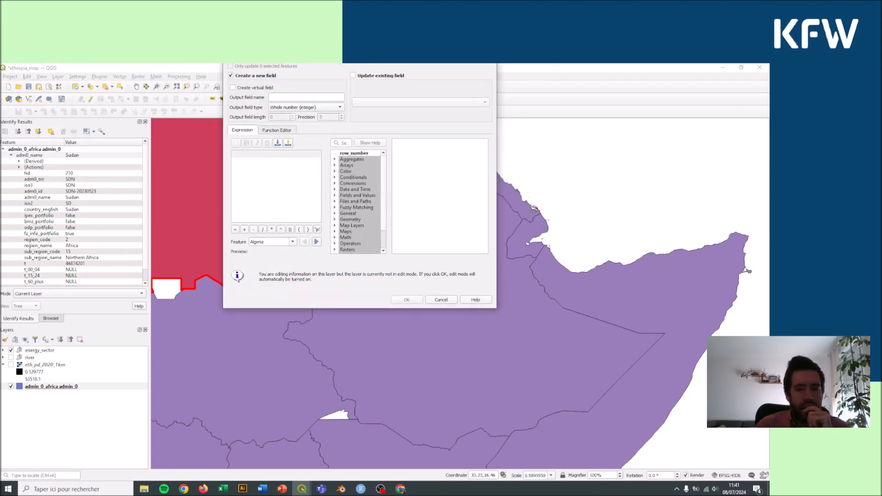
{"action": "left_click_drag", "start_coordinate": [269, 100], "coordinate": [326, 159]}
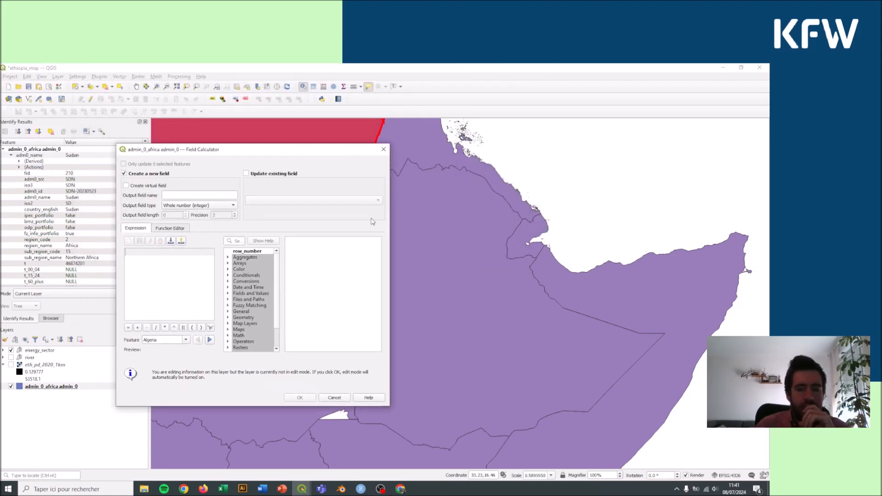
{"action": "left_click_drag", "start_coordinate": [390, 221], "coordinate": [521, 221]}
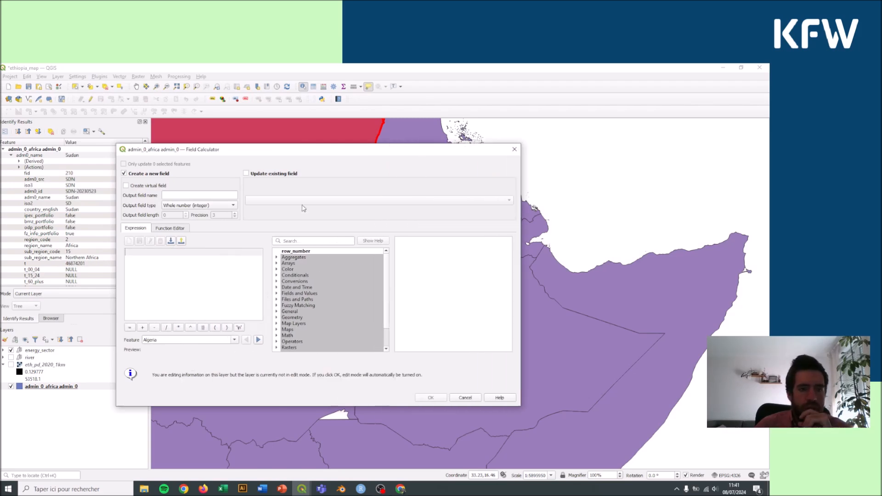
{"action": "left_click_drag", "start_coordinate": [277, 153], "coordinate": [358, 144]}
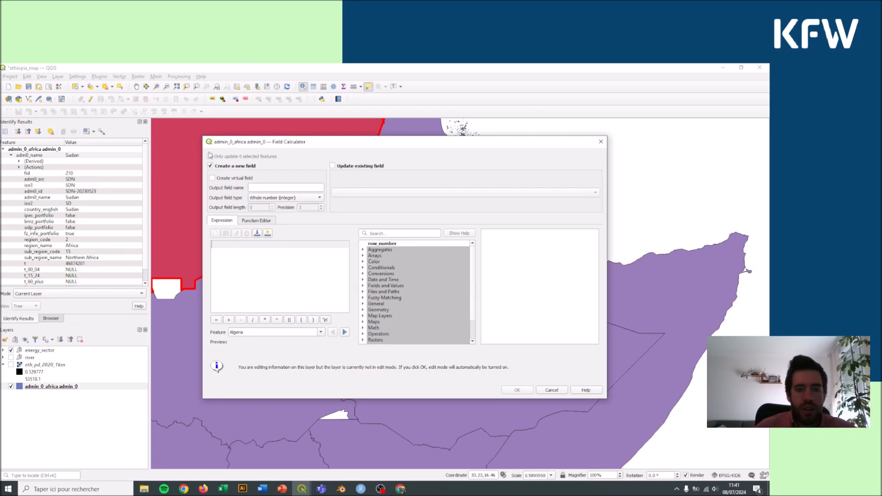
Define a new output field named t_00_24 with the type Whole number (integer)
{"action": "left_click", "coordinate": [260, 188]}
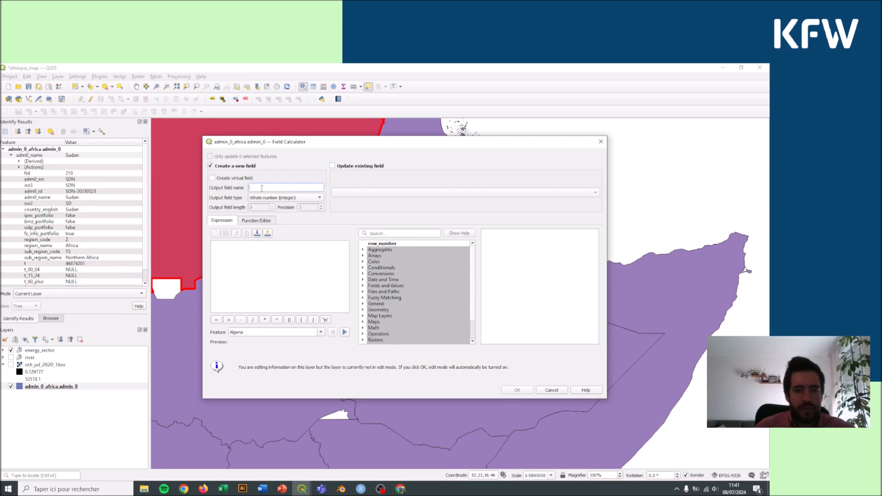
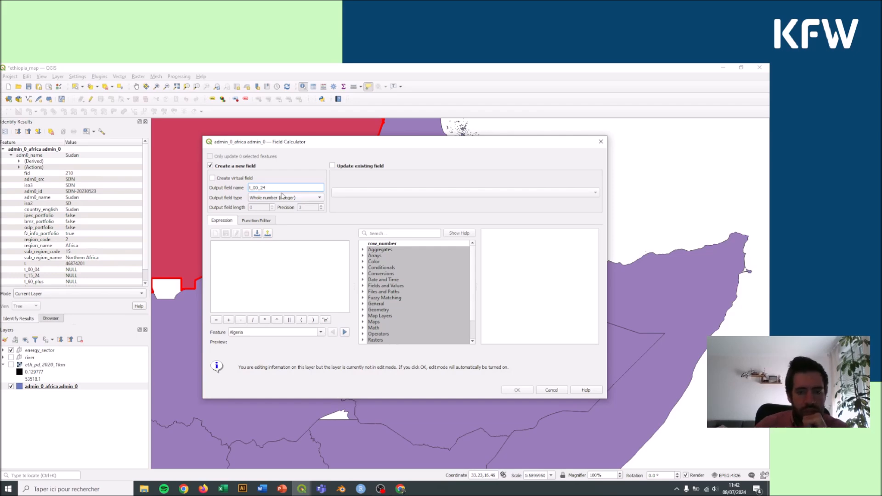
{"action": "left_click", "coordinate": [282, 196]}
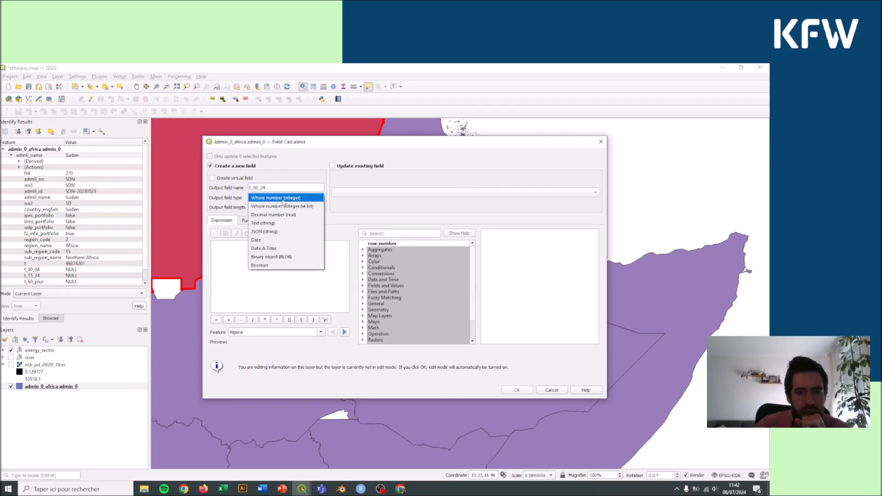
{"action": "left_click", "coordinate": [273, 199]}
{"action": "left_click", "coordinate": [272, 199]}
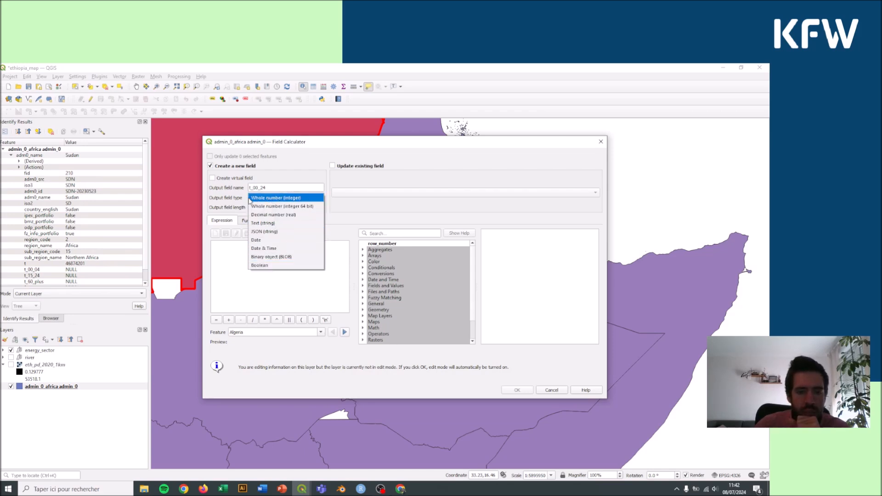
{"action": "left_click", "coordinate": [275, 198]}
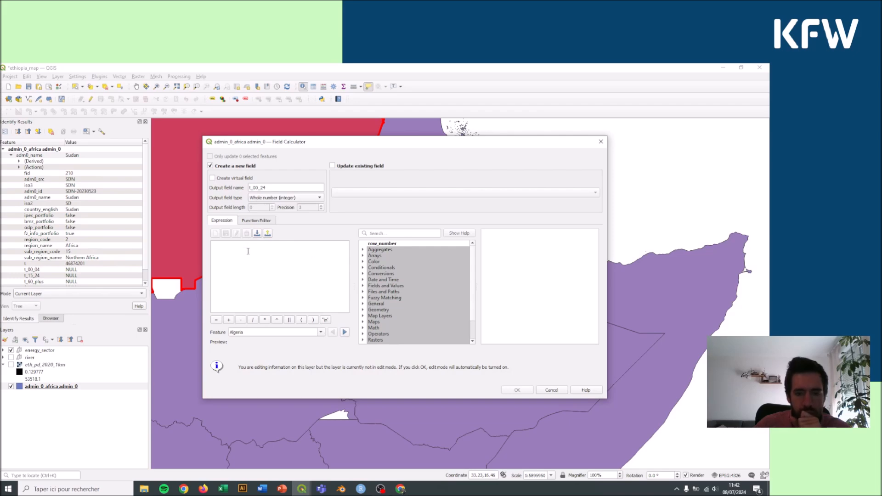
Build the expression "t_00_04" + "t_15_24" from the layer's existing fields for the new field
{"action": "left_click", "coordinate": [363, 286]}
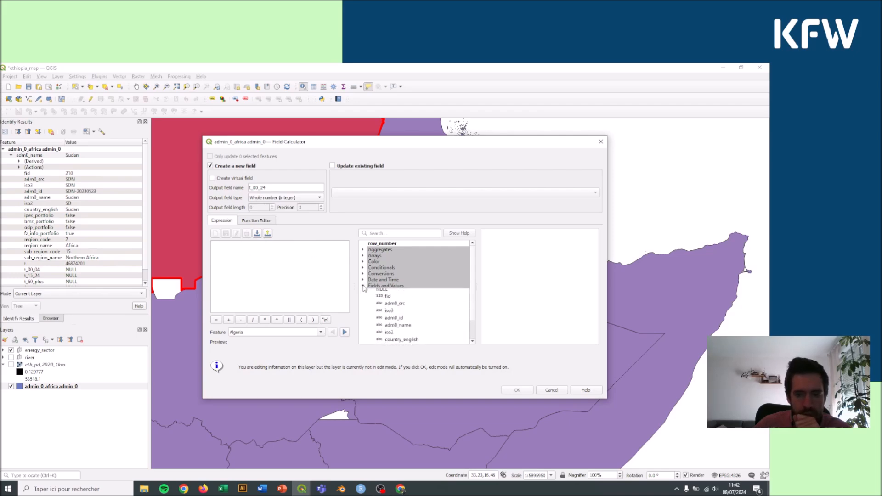
{"action": "scroll", "coordinate": [399, 304], "scroll_direction": "down", "scroll_amount": 2}
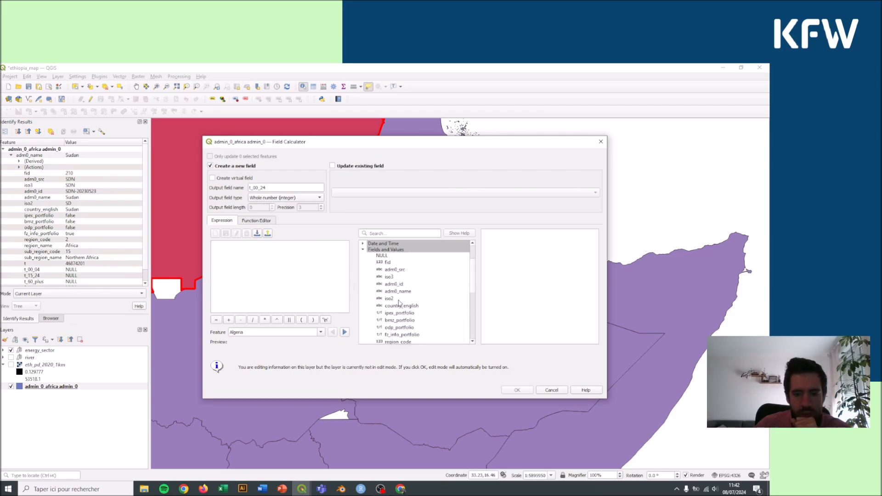
{"action": "scroll", "coordinate": [388, 284], "scroll_direction": "down", "scroll_amount": 1}
{"action": "scroll", "coordinate": [407, 299], "scroll_direction": "down", "scroll_amount": 1}
{"action": "scroll", "coordinate": [391, 293], "scroll_direction": "down", "scroll_amount": 2}
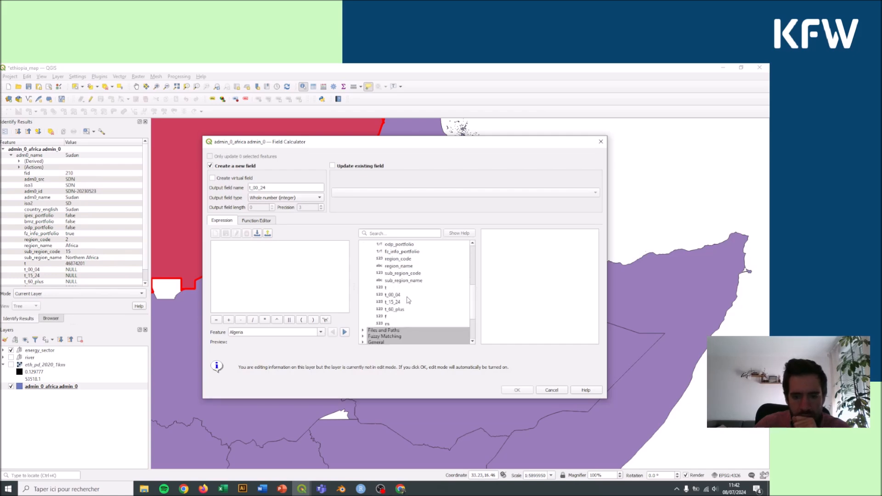
{"action": "double_click", "coordinate": [394, 294]}
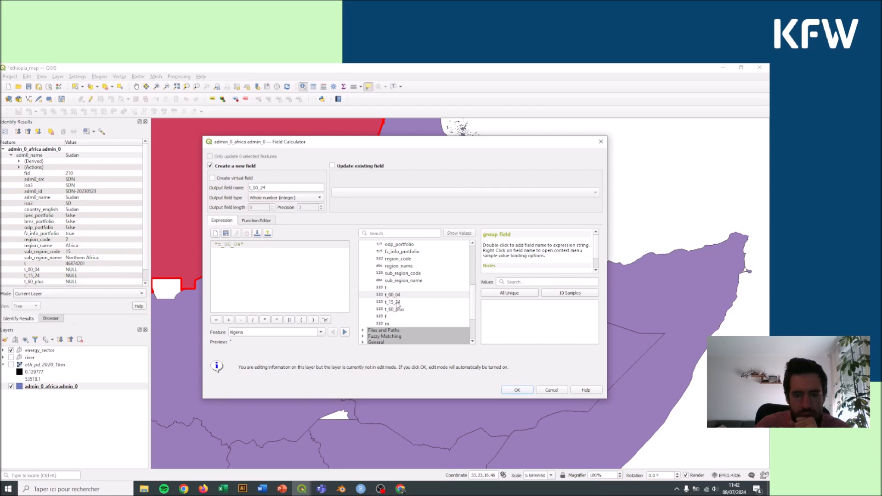
{"action": "double_click", "coordinate": [395, 302]}
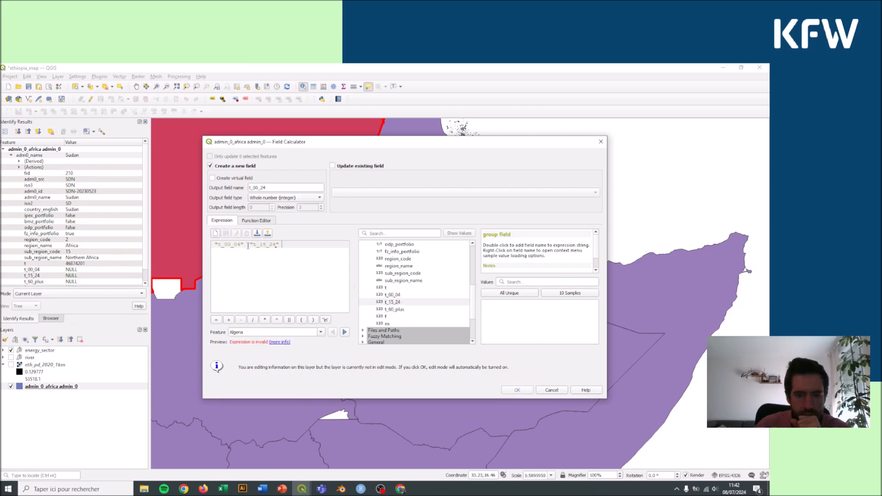
{"action": "type", "text": "+"}
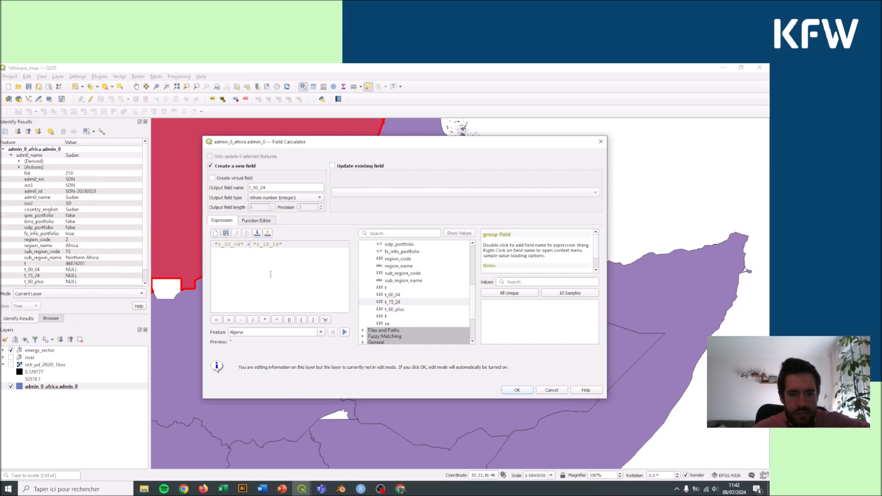
Preview the expression with Ethiopia as the sample feature
{"action": "left_click", "coordinate": [321, 331]}
{"action": "scroll", "coordinate": [263, 368], "scroll_direction": "down", "scroll_amount": 4}
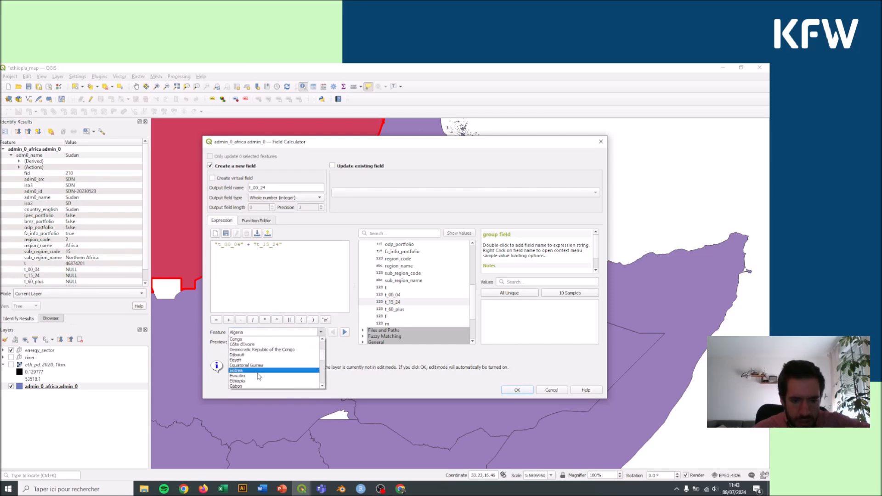
{"action": "left_click", "coordinate": [254, 381]}
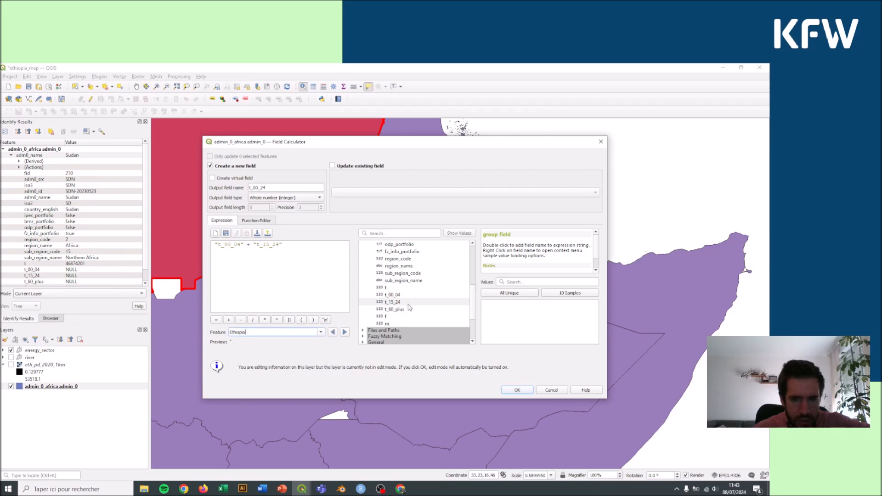
{"action": "scroll", "coordinate": [409, 307], "scroll_direction": "up", "scroll_amount": 2}
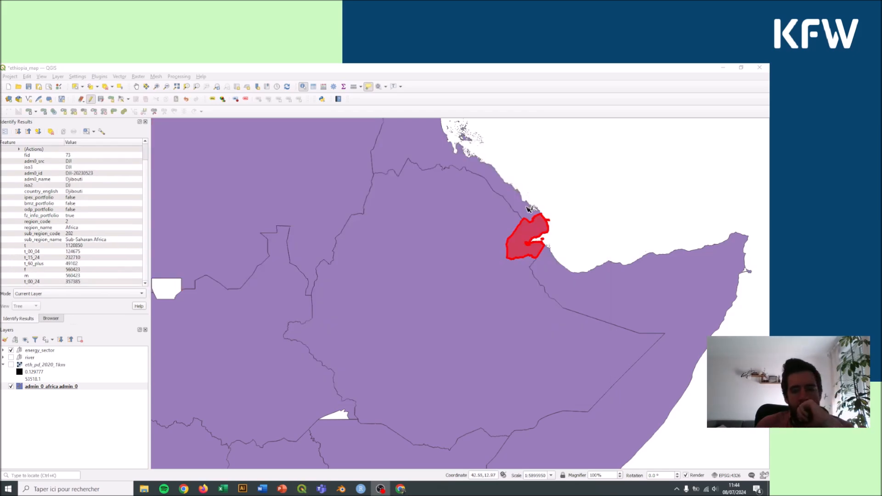
Identify Eritrea on the map to inspect its attributes in the admin_0_africa layer
{"action": "left_click", "coordinate": [530, 209]}
{"action": "left_click", "coordinate": [522, 207]}
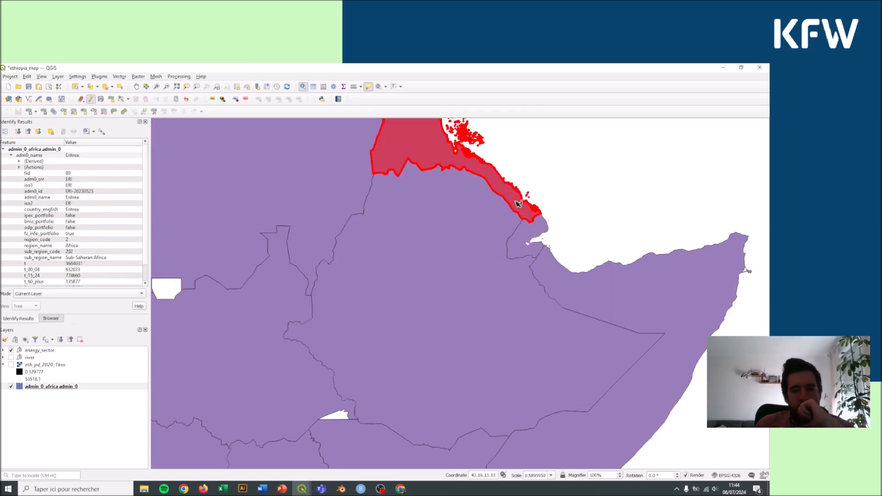
Reopen the Field Calculator and define a whole number (integer) output field named t_00_24 again
{"action": "left_click", "coordinate": [323, 87]}
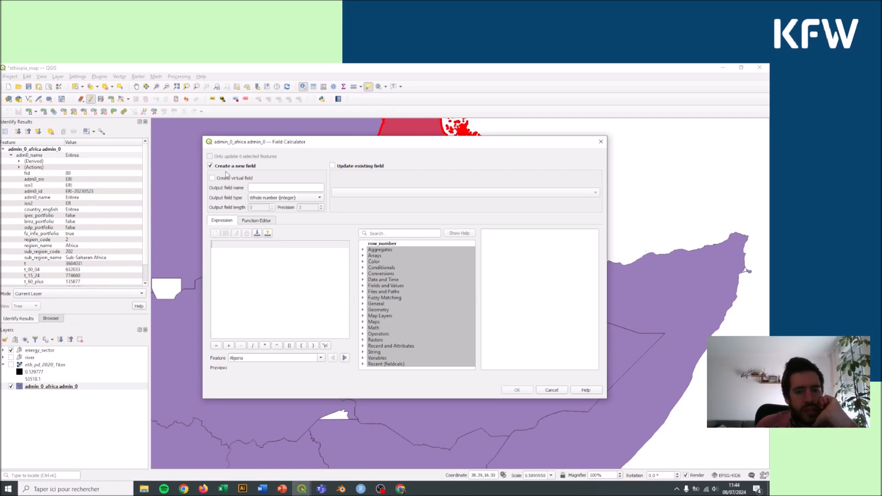
{"action": "left_click", "coordinate": [264, 188]}
{"action": "type", "text": "t_0"}
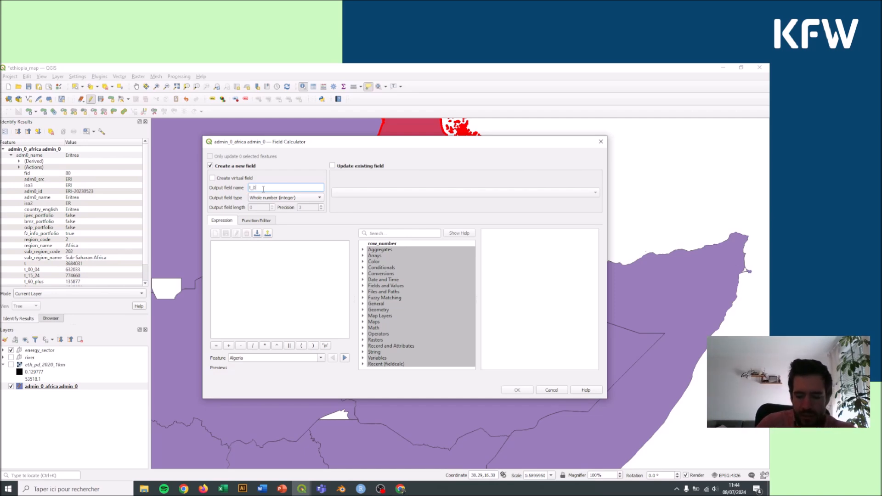
{"action": "type", "text": "0_24"}
{"action": "left_click", "coordinate": [277, 199]}
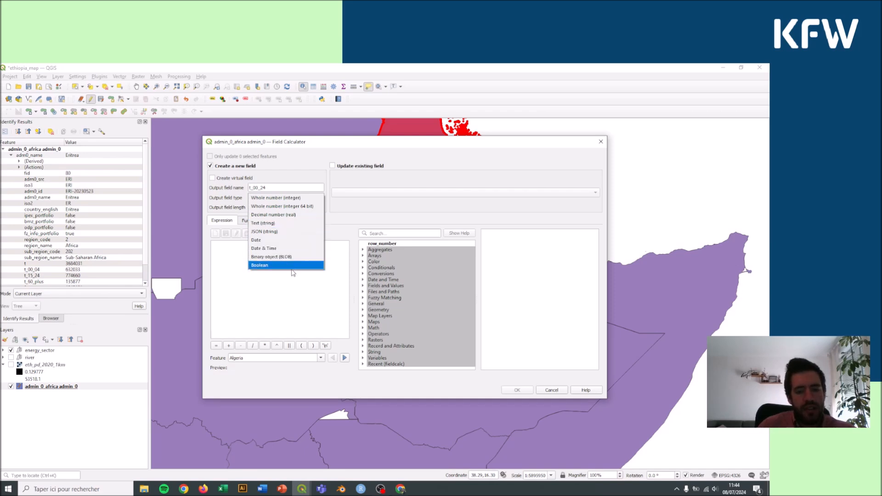
{"action": "left_click", "coordinate": [285, 296]}
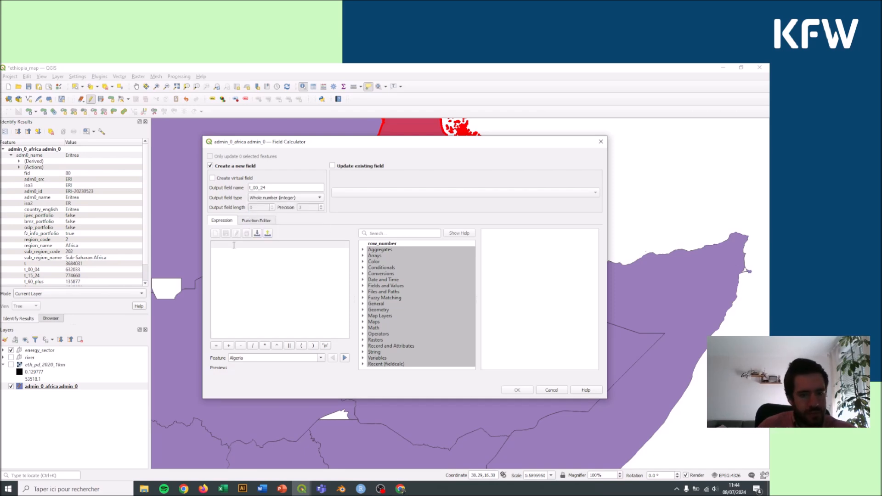
Rebuild the sum expression "t_00_04" + "t_15_24" from the layer's field list
{"action": "left_click", "coordinate": [364, 286]}
{"action": "scroll", "coordinate": [408, 309], "scroll_direction": "down", "scroll_amount": 6}
{"action": "scroll", "coordinate": [395, 281], "scroll_direction": "up", "scroll_amount": 1}
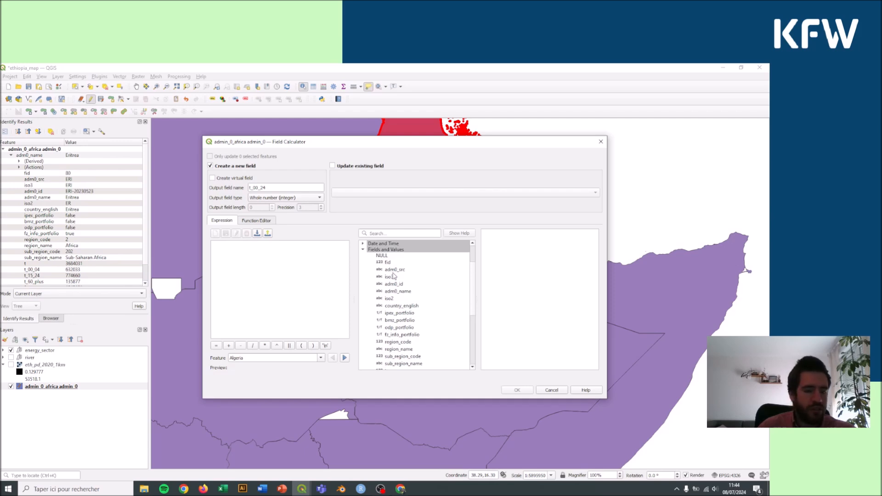
{"action": "scroll", "coordinate": [395, 278], "scroll_direction": "down", "scroll_amount": 4}
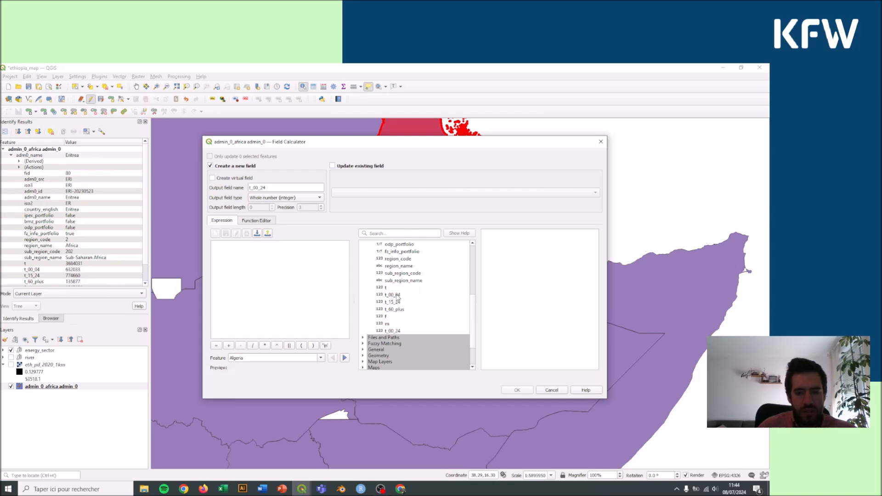
{"action": "double_click", "coordinate": [391, 295]}
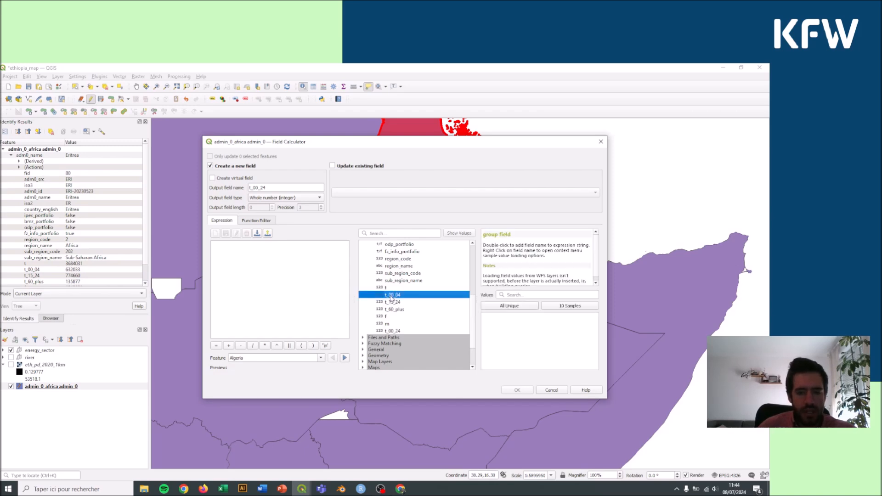
{"action": "type", "text": "+"}
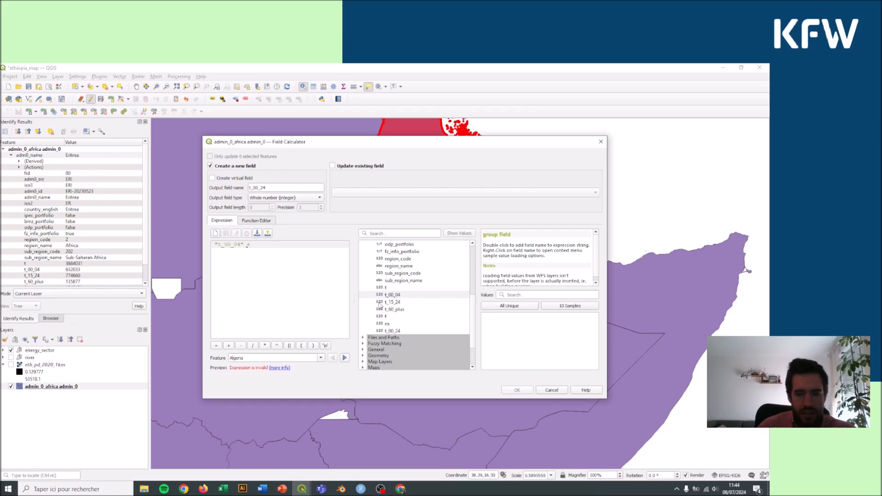
{"action": "double_click", "coordinate": [398, 303]}
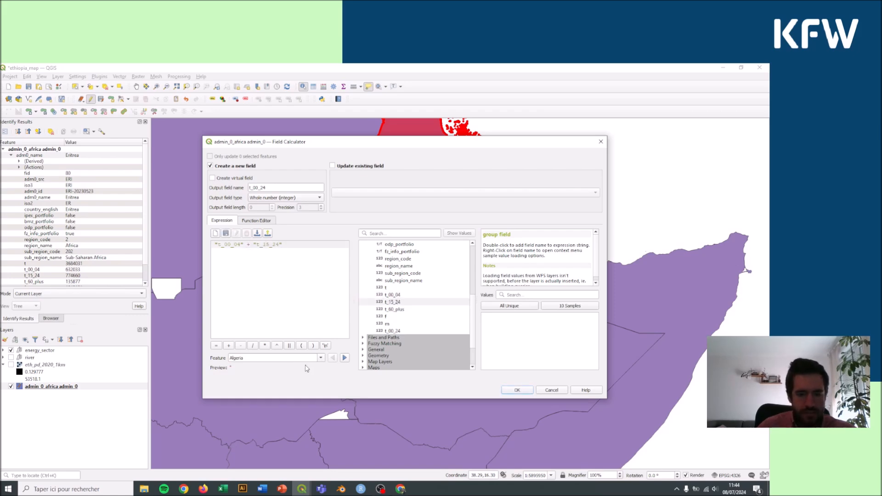
Preview the expression for the Eritrea feature, then close the Field Calculator without applying it
{"action": "left_click", "coordinate": [322, 359]}
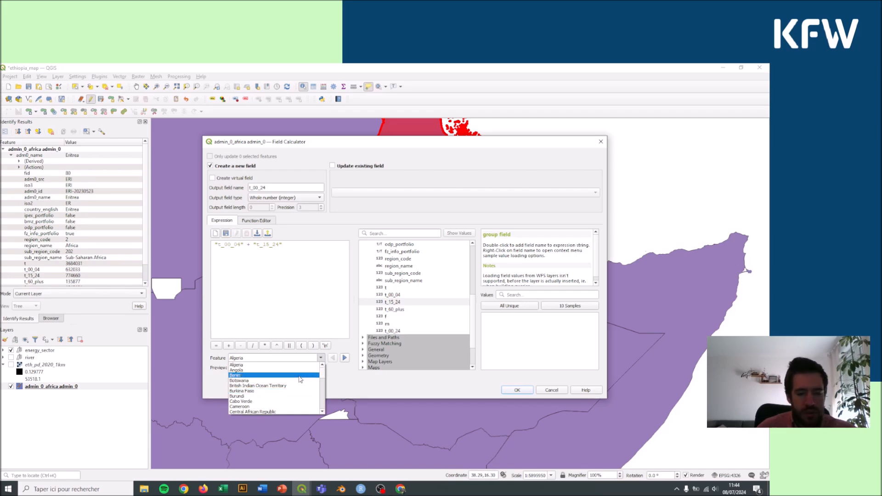
{"action": "scroll", "coordinate": [283, 391], "scroll_direction": "down", "scroll_amount": 4}
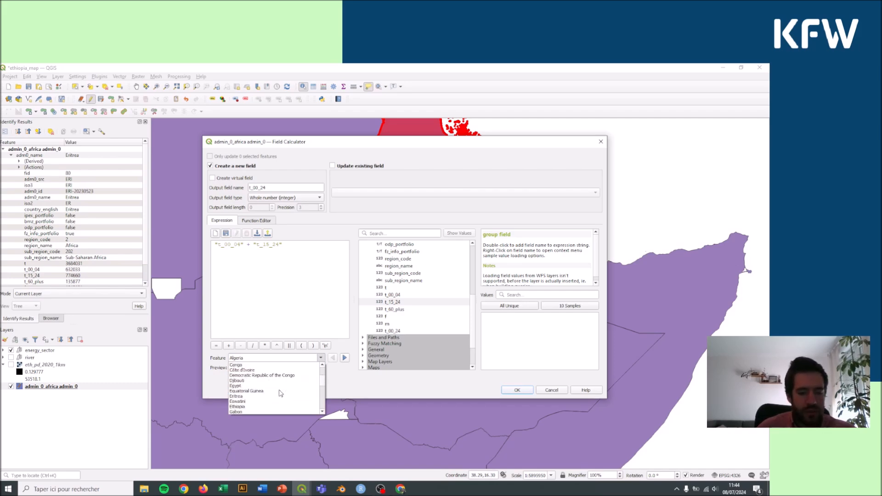
{"action": "left_click", "coordinate": [247, 397]}
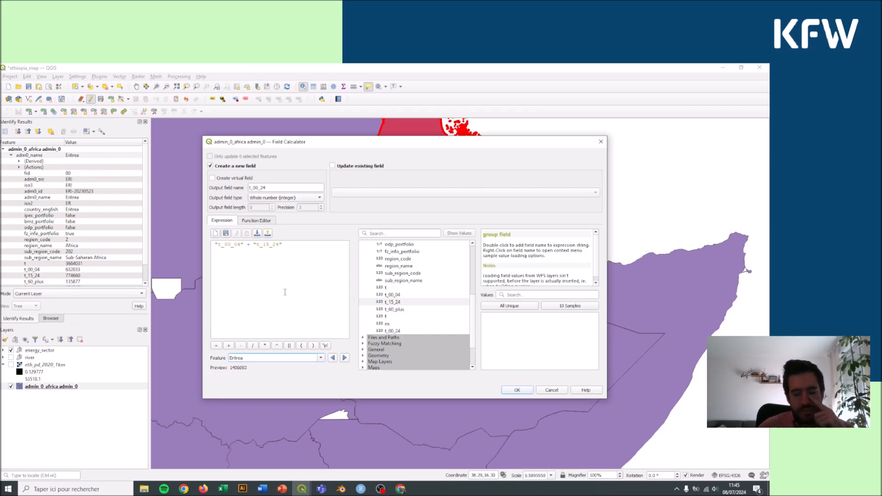
{"action": "left_click", "coordinate": [557, 390]}
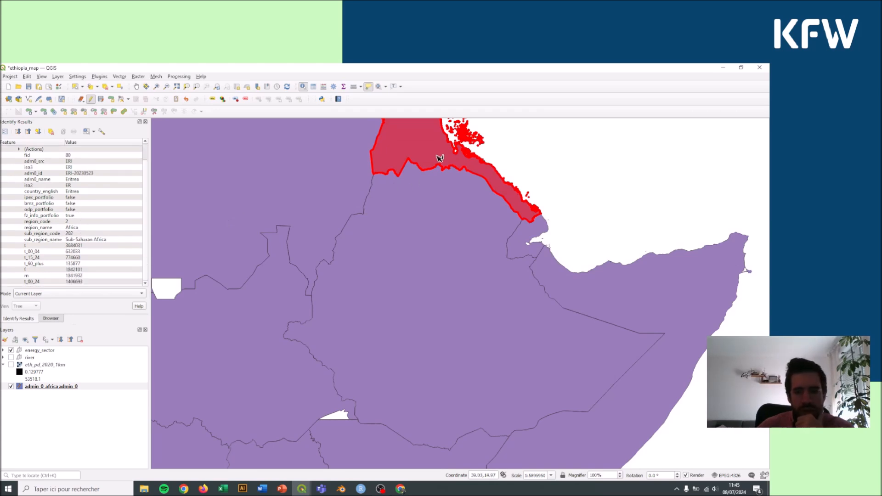
Identify Sudan and Eritrea on the map and examine Eritrea's t_00_24 value in the results
{"action": "left_click", "coordinate": [379, 164]}
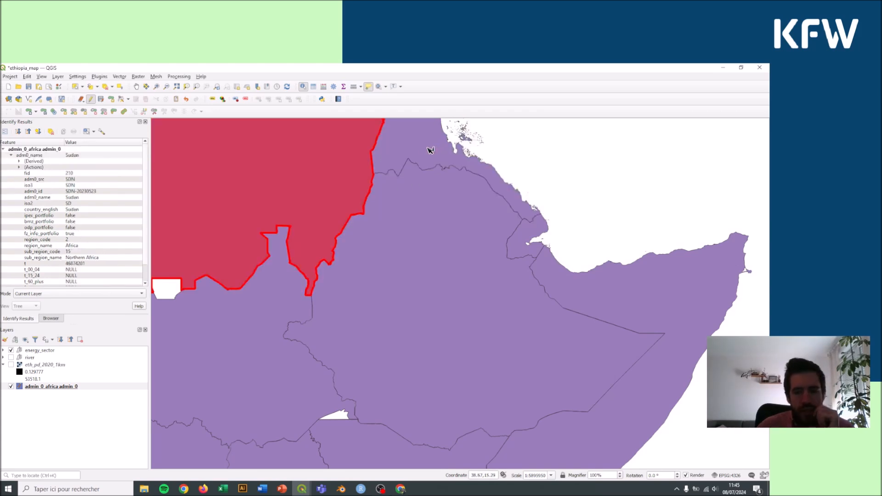
{"action": "scroll", "coordinate": [94, 240], "scroll_direction": "down", "scroll_amount": 1}
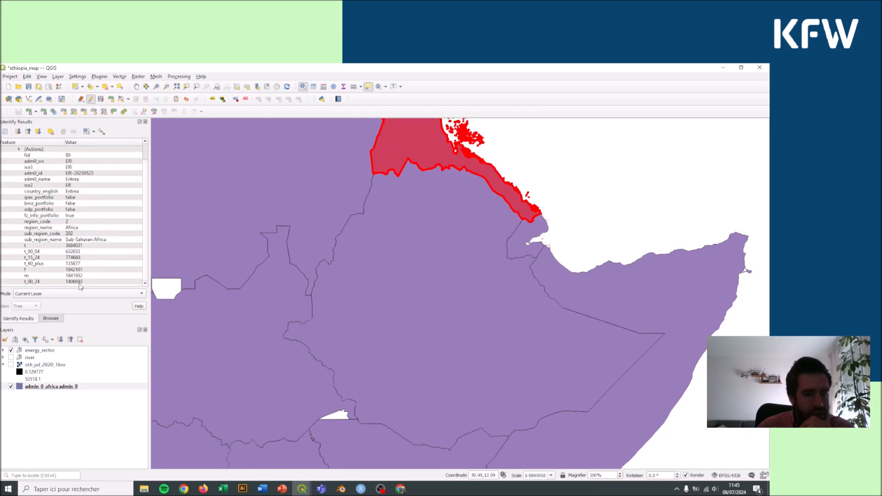
Identify Ethiopia, Somalia and Kenya on the map and examine the t_00_24 values for Ethiopia and Kenya
{"action": "left_click", "coordinate": [524, 315]}
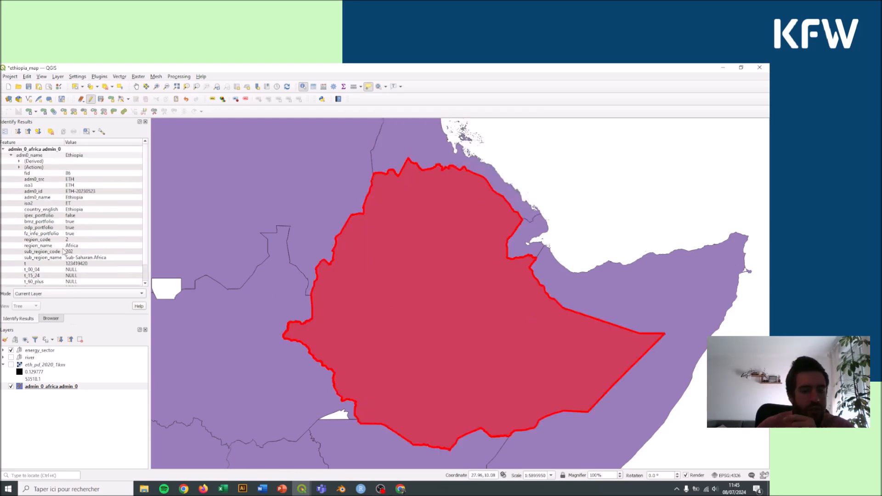
{"action": "scroll", "coordinate": [65, 251], "scroll_direction": "down", "scroll_amount": 1}
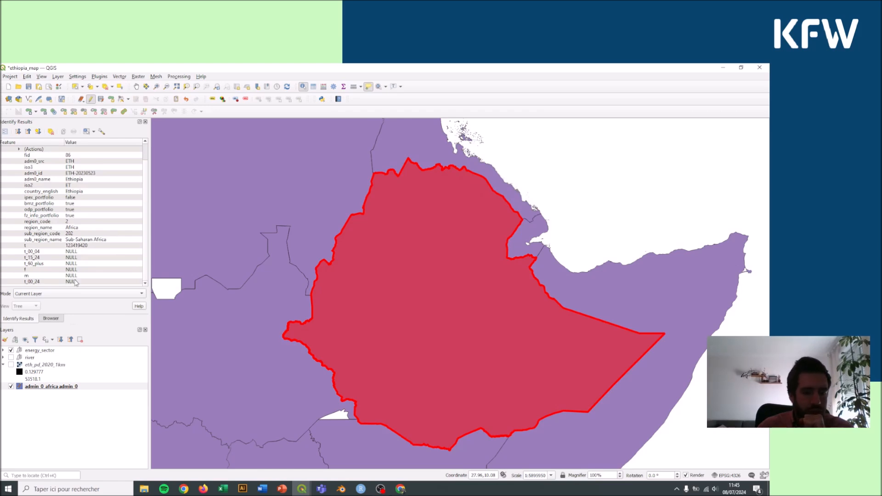
{"action": "left_click", "coordinate": [611, 306]}
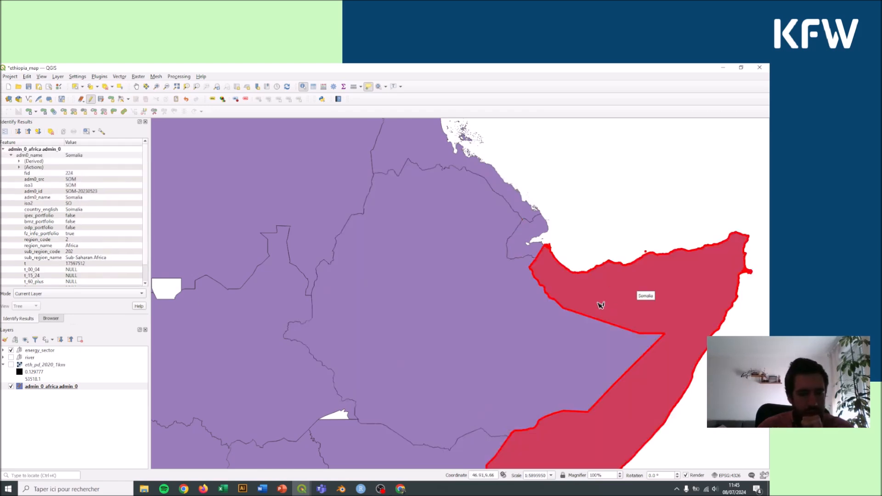
{"action": "left_click", "coordinate": [343, 431]}
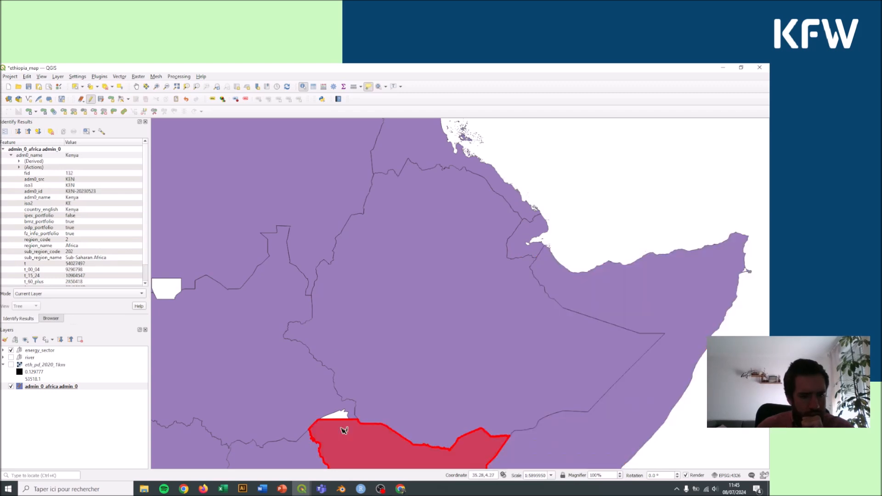
{"action": "scroll", "coordinate": [131, 257], "scroll_direction": "down", "scroll_amount": 1}
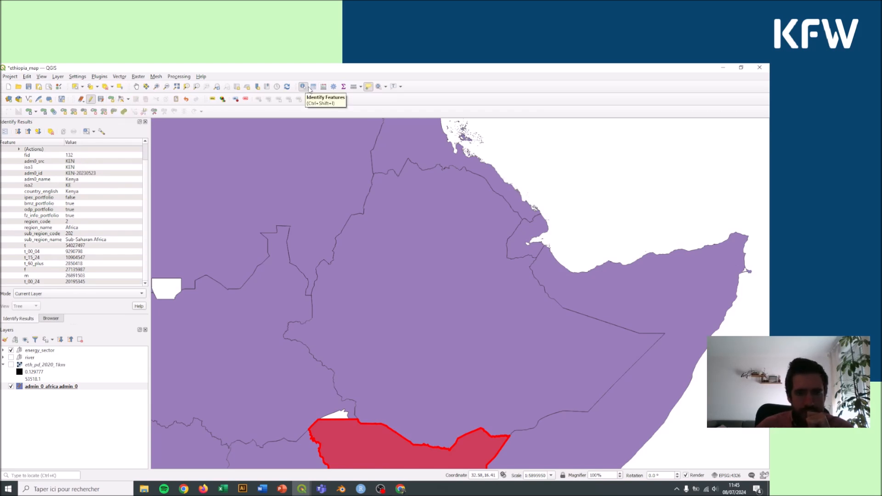
Save the pending edits of the admin_0_africa admin_0 layer, including the calculated t_00_24 field
{"action": "left_click", "coordinate": [93, 102]}
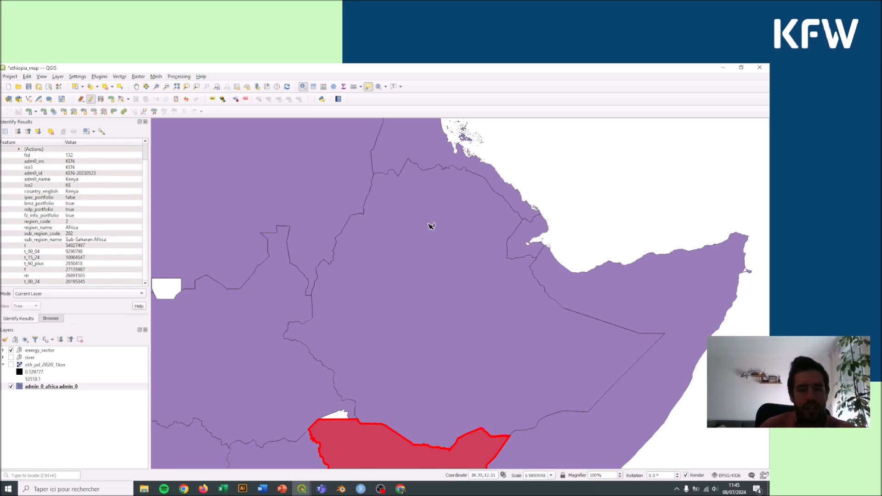
{"action": "mouse_move", "coordinate": [431, 226]}
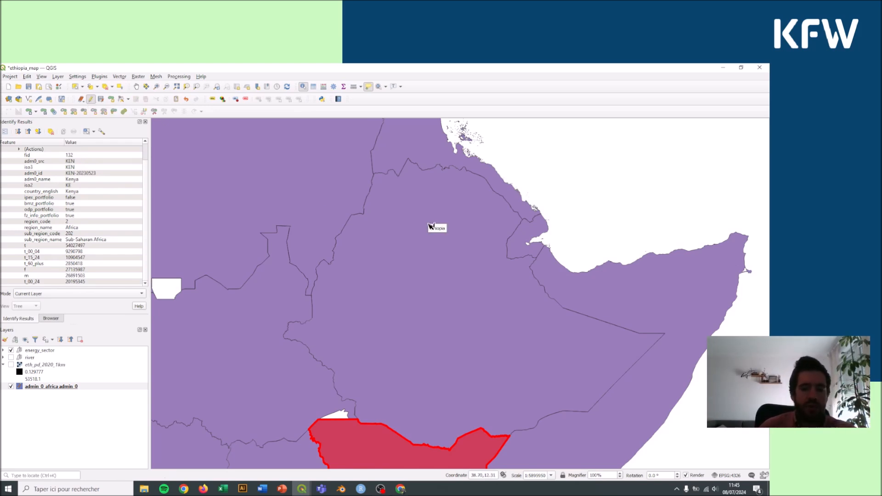
{"action": "left_click", "coordinate": [101, 100]}
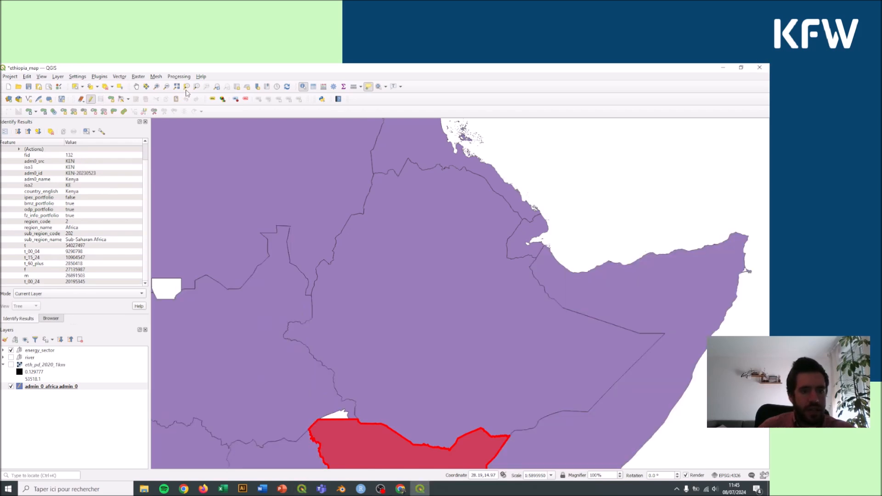
Turn off editing for the admin_0_africa admin_0 layer and briefly view the Processing Toolbox
{"action": "left_click", "coordinate": [91, 99]}
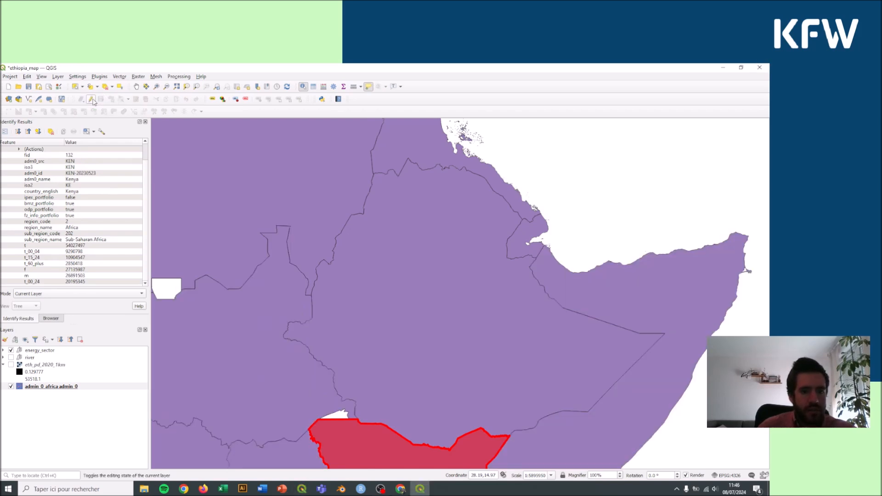
{"action": "left_click", "coordinate": [334, 87]}
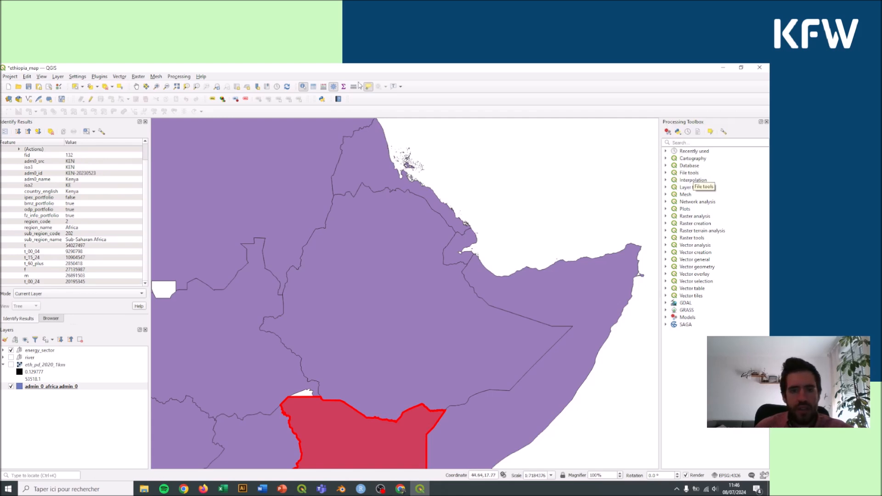
{"action": "left_click", "coordinate": [334, 86]}
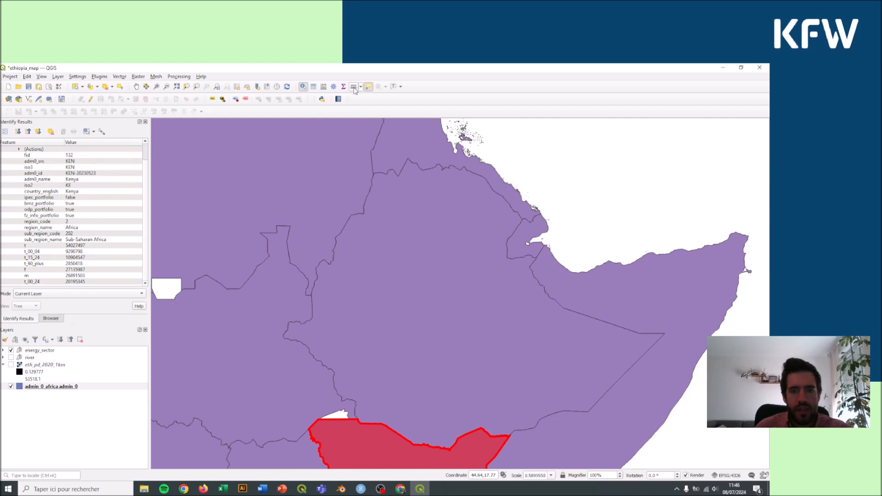
Measure the distance across Ethiopia from its northern border to its southern border, and view the available length units
{"action": "left_click", "coordinate": [355, 87]}
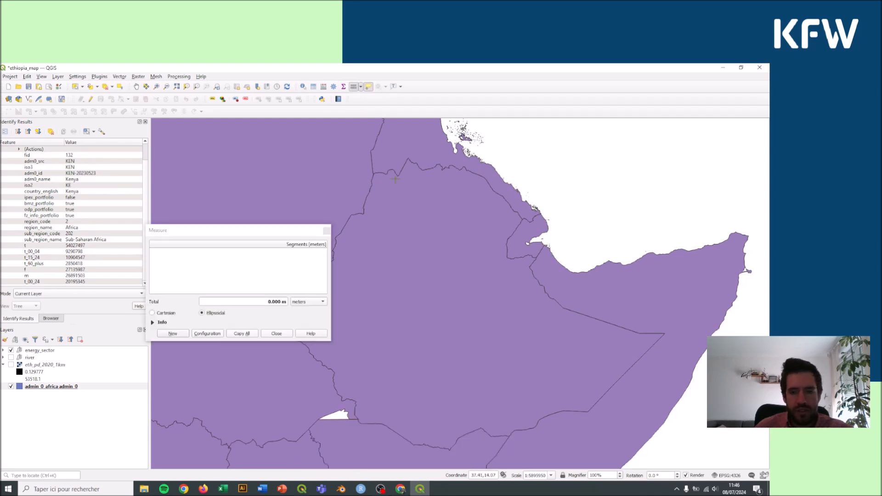
{"action": "left_click", "coordinate": [398, 176]}
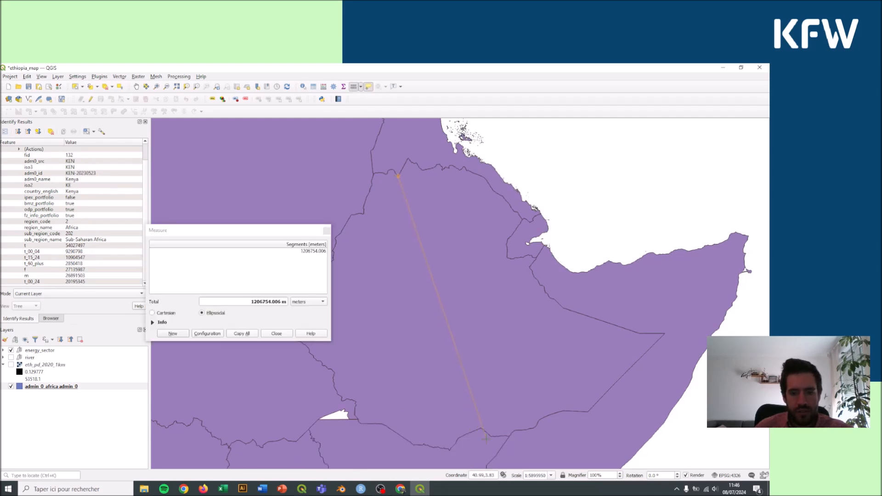
{"action": "left_click", "coordinate": [319, 302]}
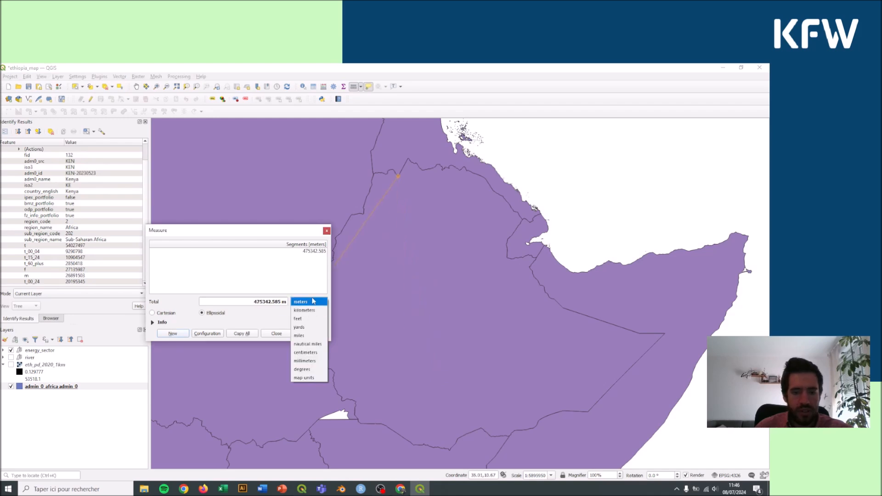
{"action": "left_click", "coordinate": [326, 234]}
{"action": "left_click", "coordinate": [327, 230]}
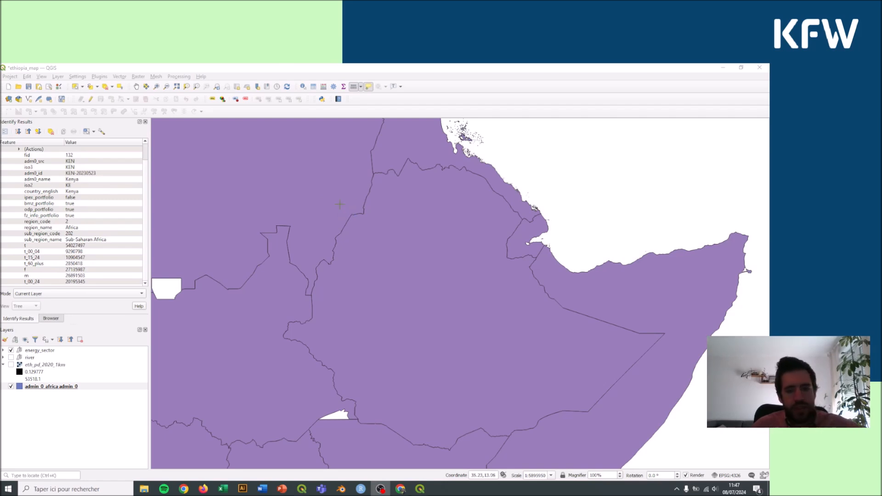
Inspect the project's coordinate reference system settings with the whole of Africa in view, leaving them as they are
{"action": "mouse_move", "coordinate": [443, 199]}
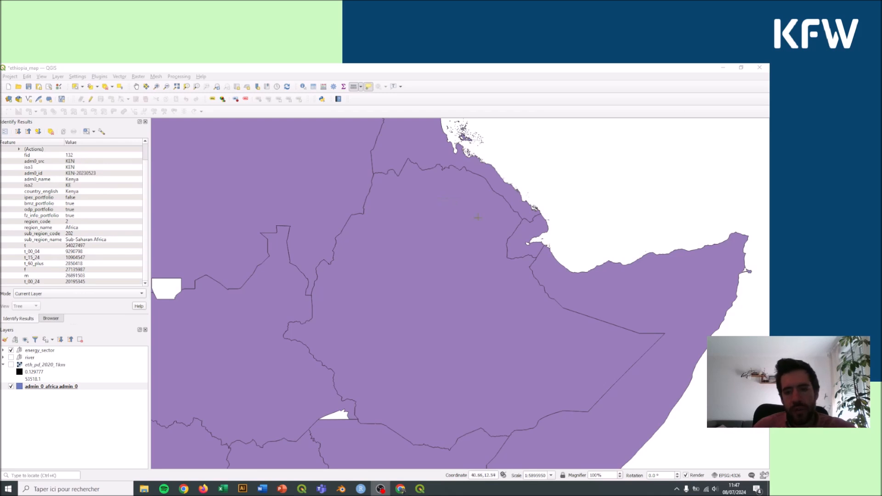
{"action": "mouse_move", "coordinate": [609, 260]}
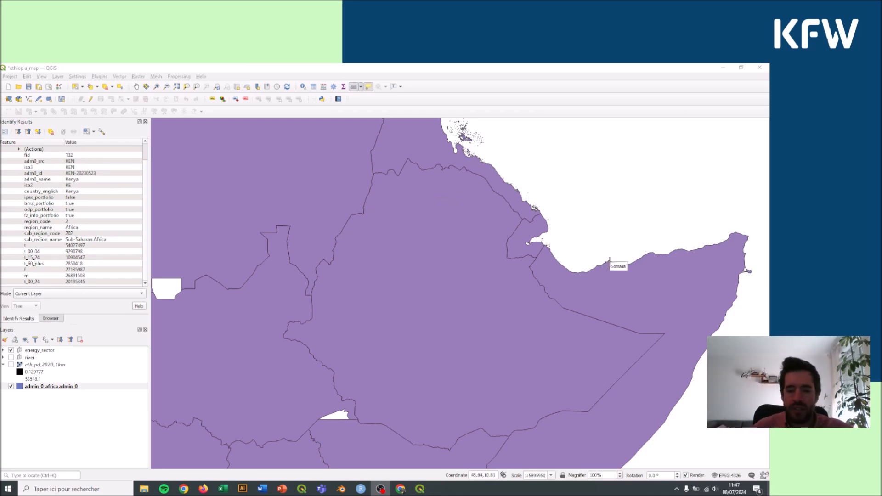
{"action": "left_click", "coordinate": [292, 73]}
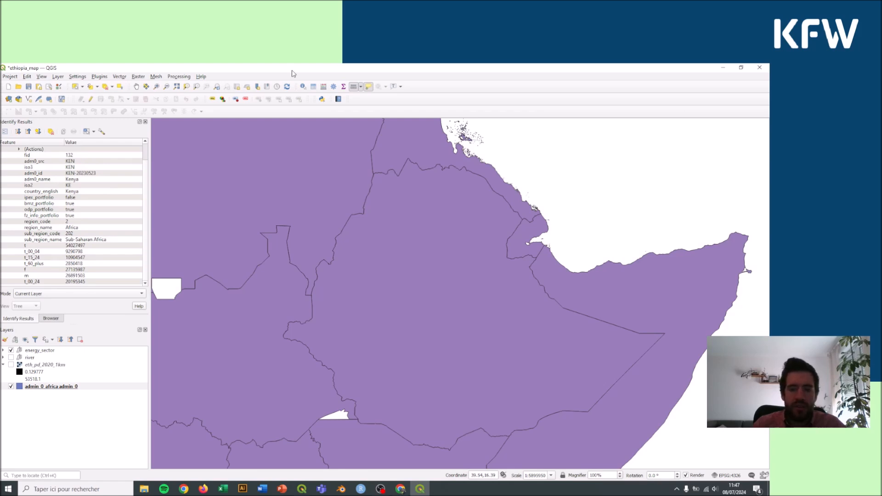
{"action": "scroll", "coordinate": [253, 159], "scroll_direction": "down", "scroll_amount": 2}
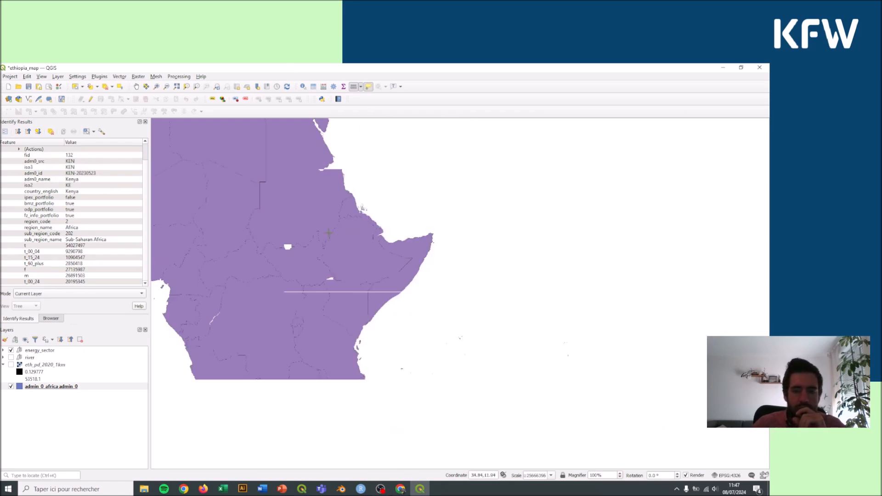
{"action": "scroll", "coordinate": [324, 225], "scroll_direction": "down", "scroll_amount": 1}
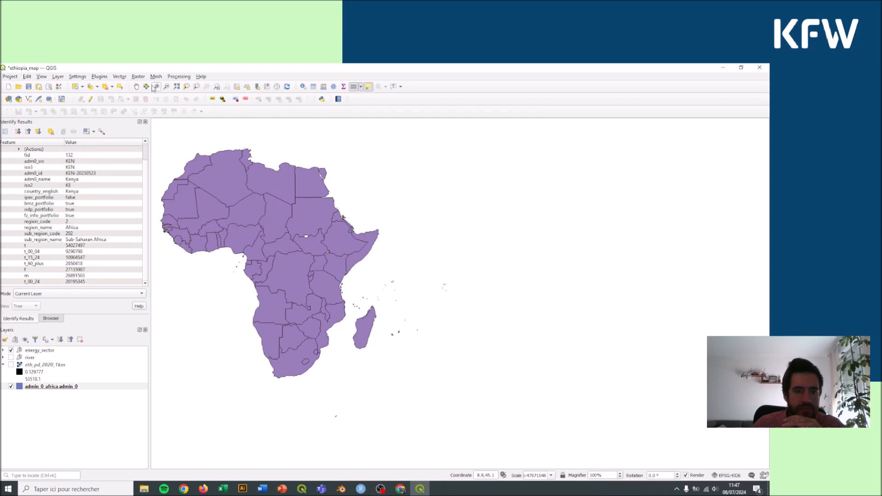
{"action": "left_click", "coordinate": [136, 86]}
{"action": "left_click_drag", "start_coordinate": [204, 185], "coordinate": [313, 217]}
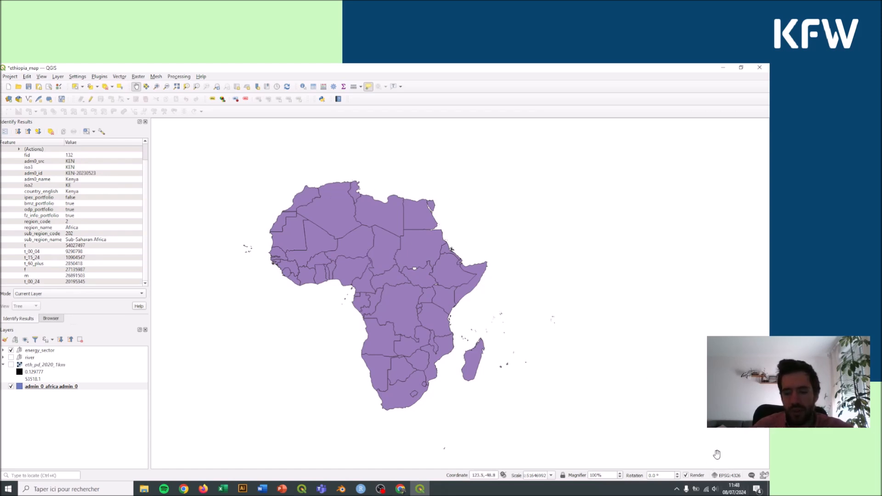
{"action": "left_click", "coordinate": [720, 475]}
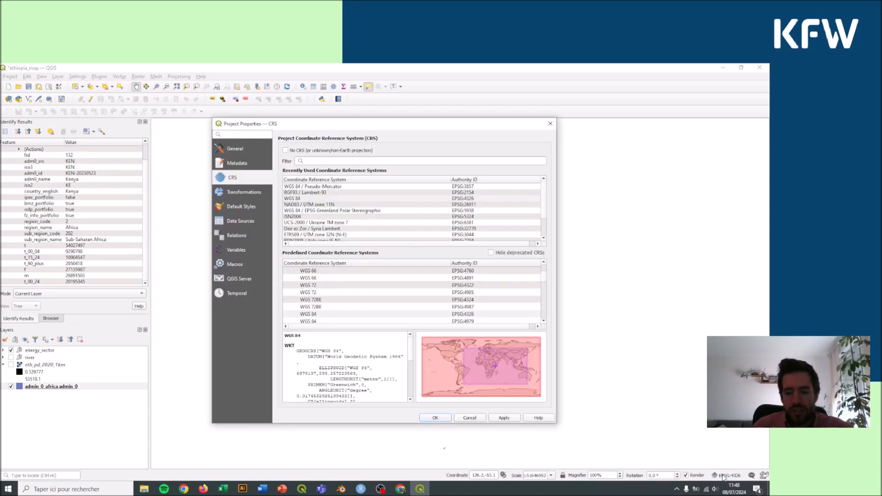
{"action": "left_click", "coordinate": [469, 418]}
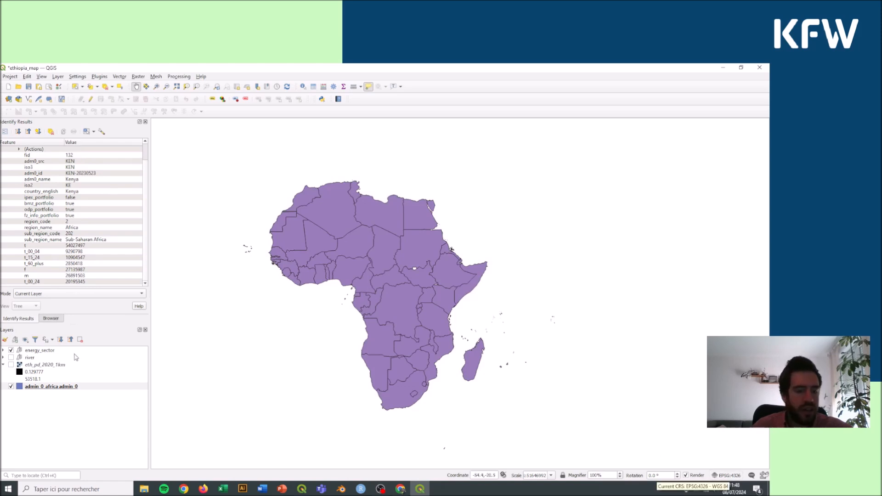
Hide the energy_sector layer and show the river layer across its worldwide extent
{"action": "left_click", "coordinate": [11, 351]}
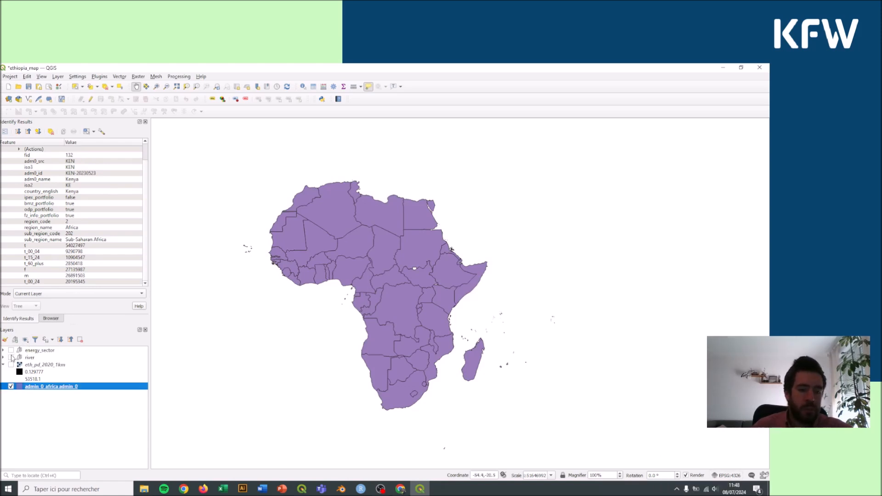
{"action": "left_click", "coordinate": [11, 357]}
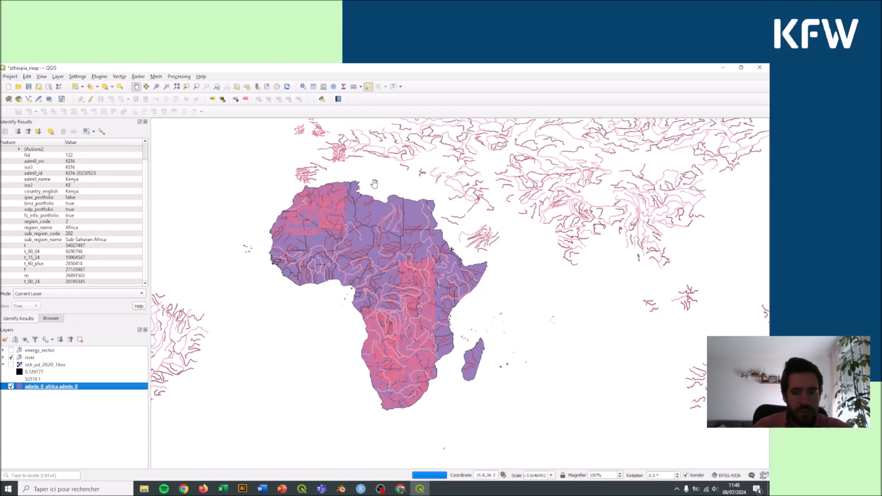
{"action": "left_click_drag", "start_coordinate": [378, 187], "coordinate": [387, 246]}
{"action": "scroll", "coordinate": [387, 247], "scroll_direction": "down", "scroll_amount": 1}
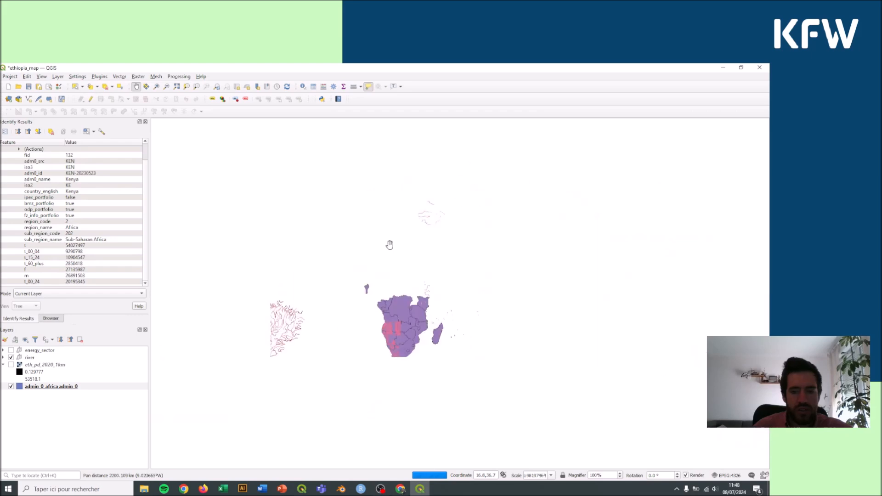
{"action": "left_click_drag", "start_coordinate": [322, 239], "coordinate": [326, 268]}
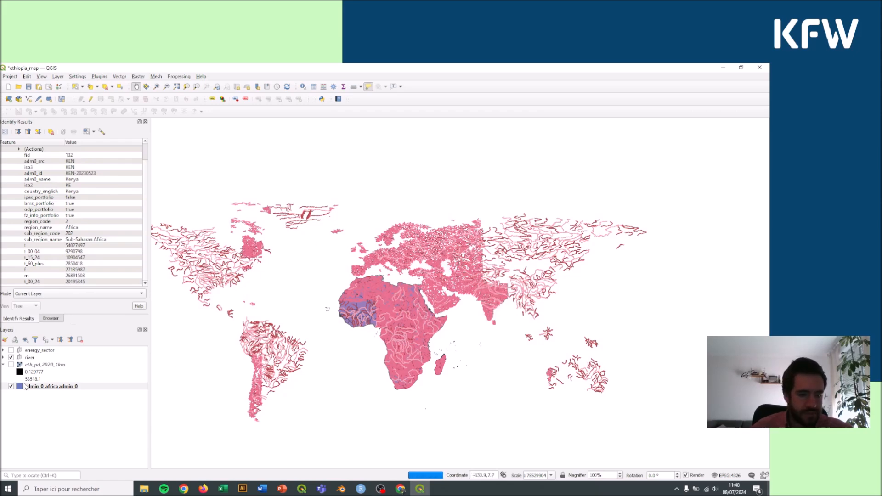
Select the admin_0_africa admin_0 layer and re-examine the project's coordinate reference system with Ethiopia in close view
{"action": "left_click", "coordinate": [50, 387]}
{"action": "scroll", "coordinate": [424, 339], "scroll_direction": "up", "scroll_amount": 1}
{"action": "scroll", "coordinate": [424, 340], "scroll_direction": "up", "scroll_amount": 3}
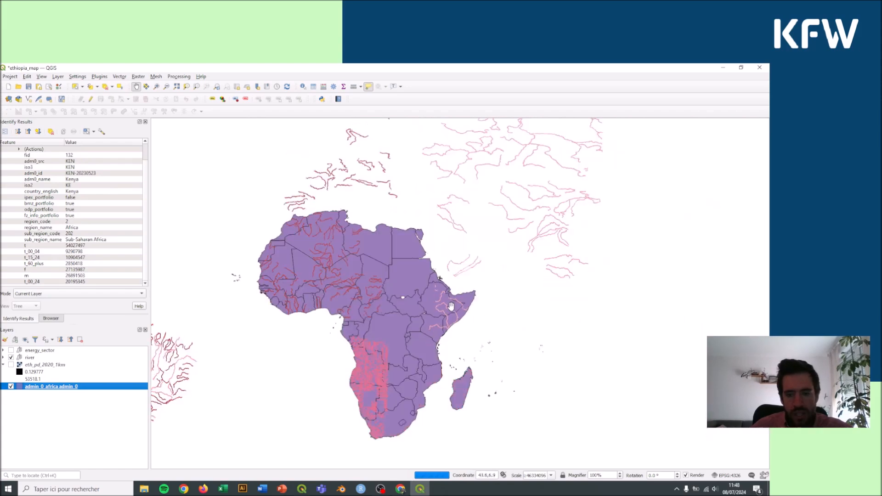
{"action": "scroll", "coordinate": [448, 292], "scroll_direction": "up", "scroll_amount": 1}
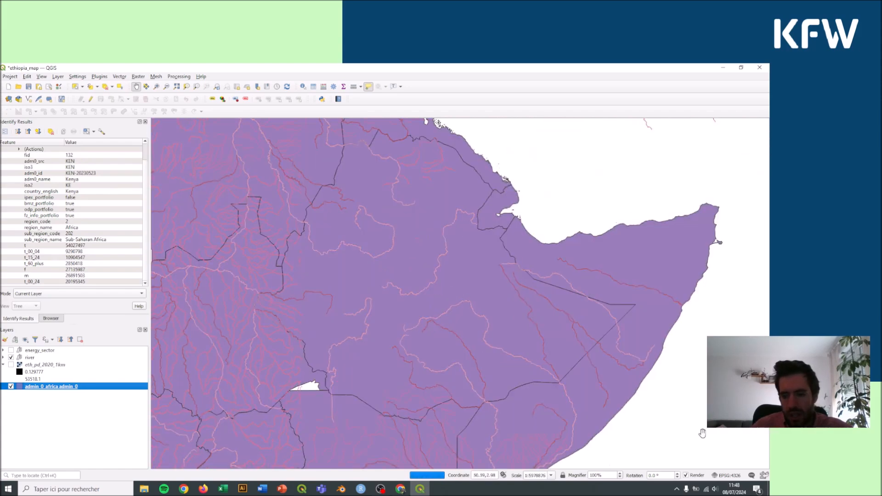
{"action": "left_click", "coordinate": [732, 477]}
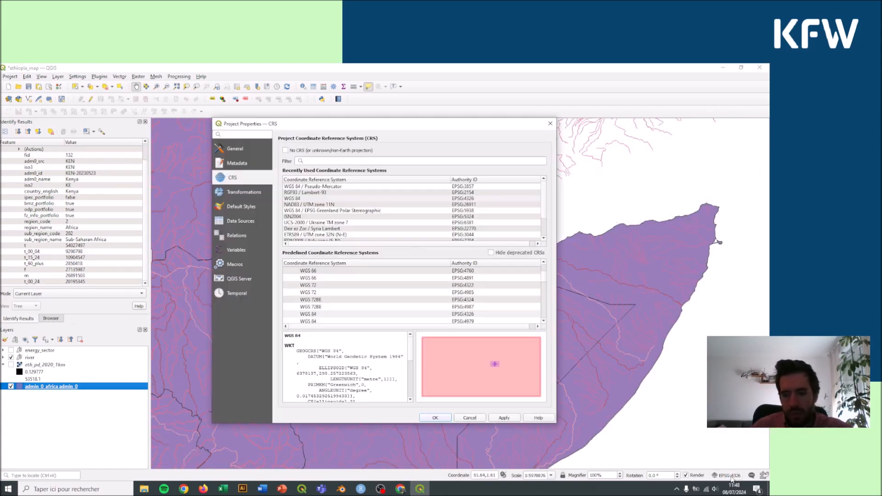
{"action": "left_click", "coordinate": [478, 416]}
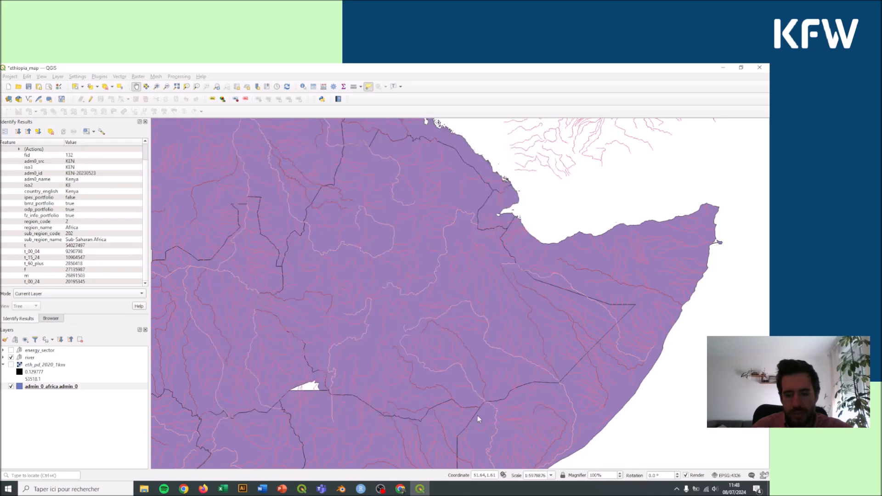
{"action": "left_click", "coordinate": [731, 476]}
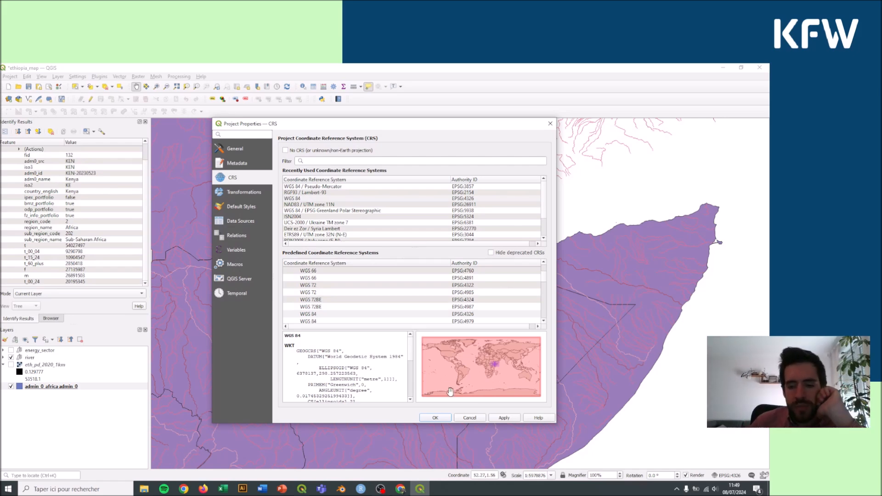
{"action": "left_click", "coordinate": [463, 417]}
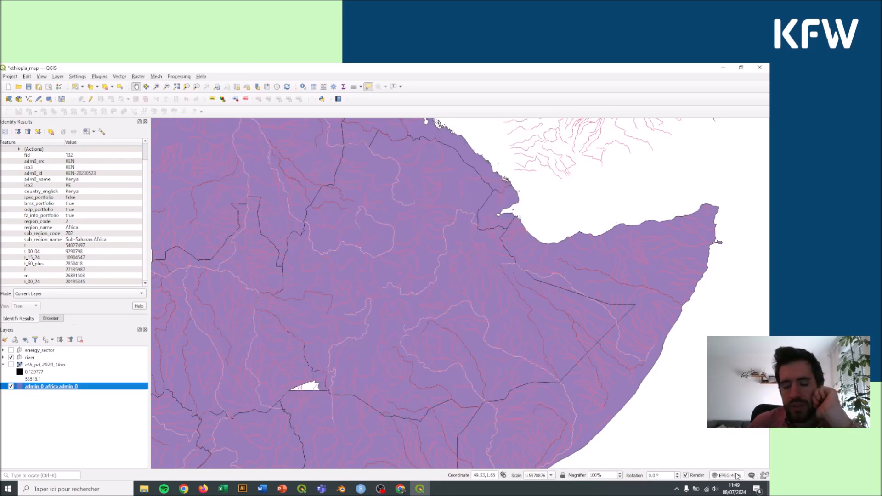
{"action": "left_click_drag", "start_coordinate": [405, 183], "coordinate": [404, 194]}
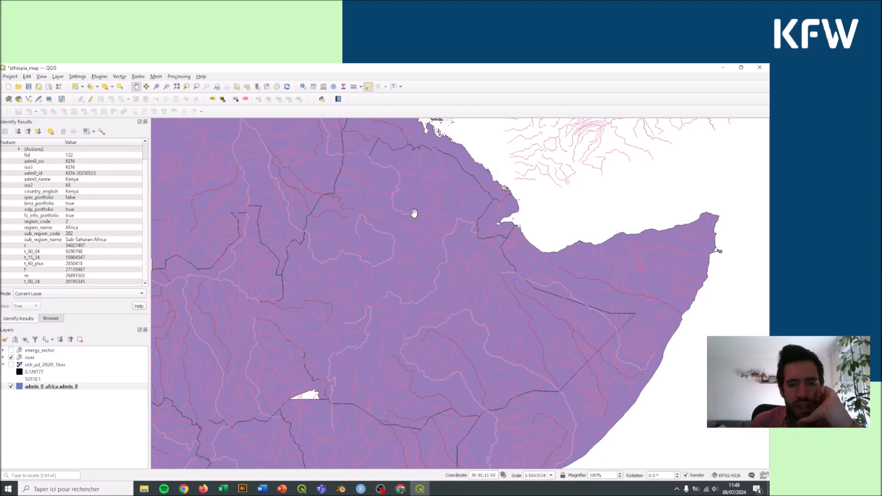
{"action": "left_click_drag", "start_coordinate": [413, 213], "coordinate": [419, 210]}
{"action": "left_click", "coordinate": [731, 475]}
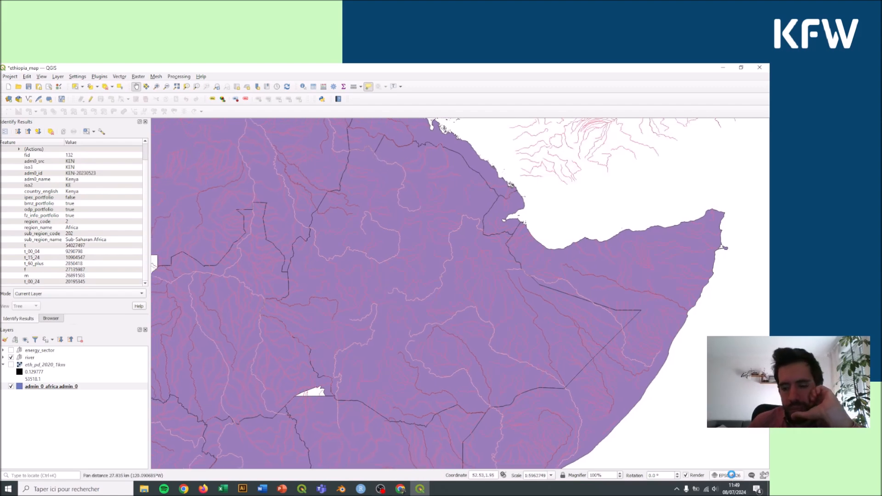
{"action": "left_click", "coordinate": [468, 416]}
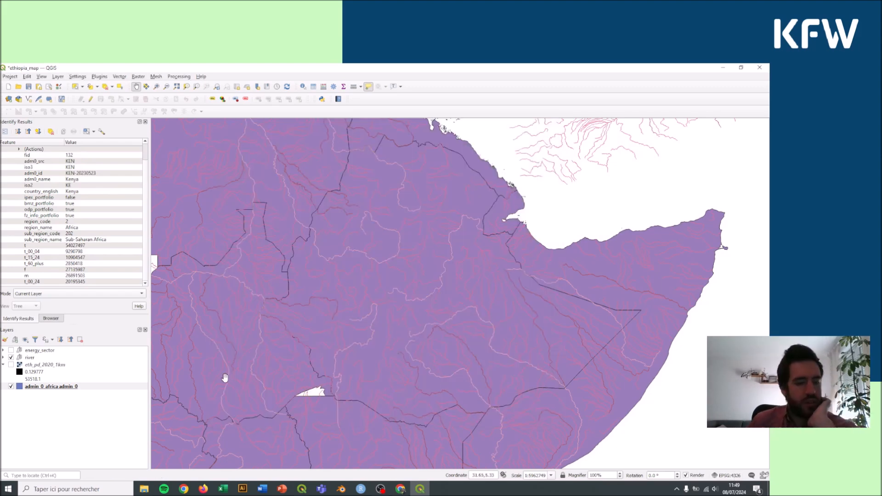
Inspect the source and information properties of the admin_0_africa admin_0 layer for its assigned coordinate reference system
{"action": "right_click", "coordinate": [46, 389]}
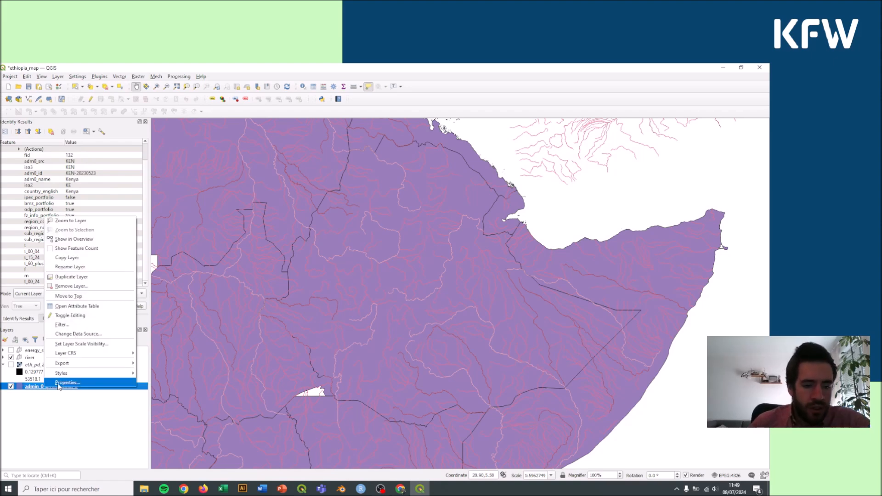
{"action": "left_click", "coordinate": [58, 384]}
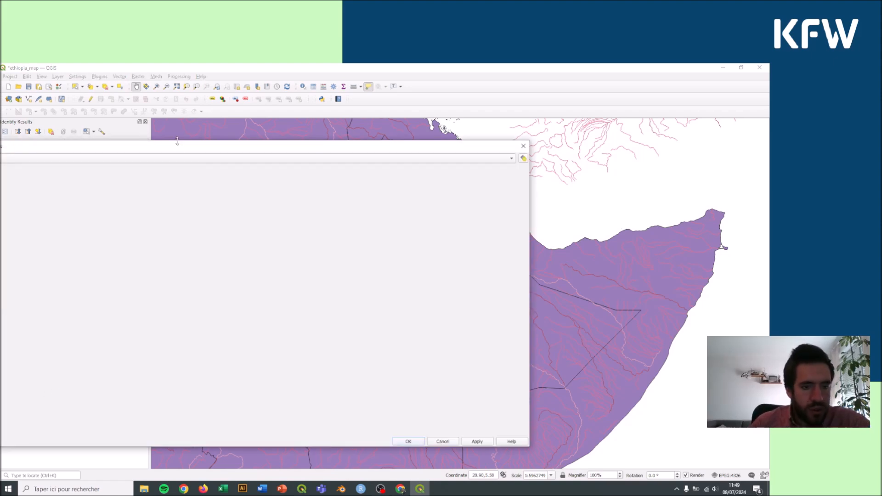
{"action": "left_click_drag", "start_coordinate": [171, 144], "coordinate": [379, 135]}
{"action": "left_click", "coordinate": [109, 173]}
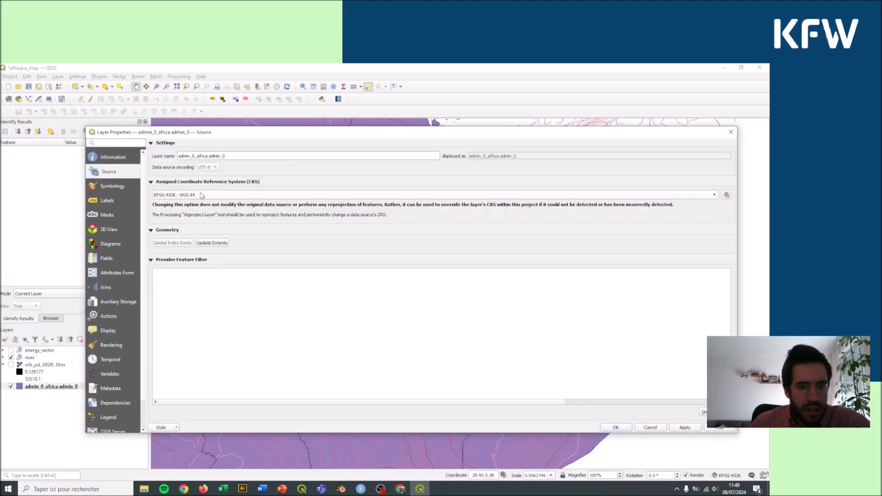
{"action": "left_click", "coordinate": [103, 158]}
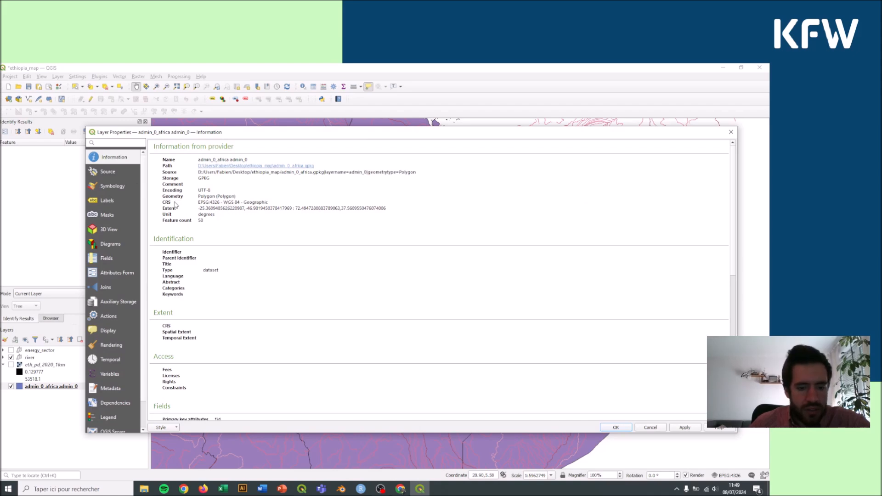
{"action": "left_click", "coordinate": [114, 173]}
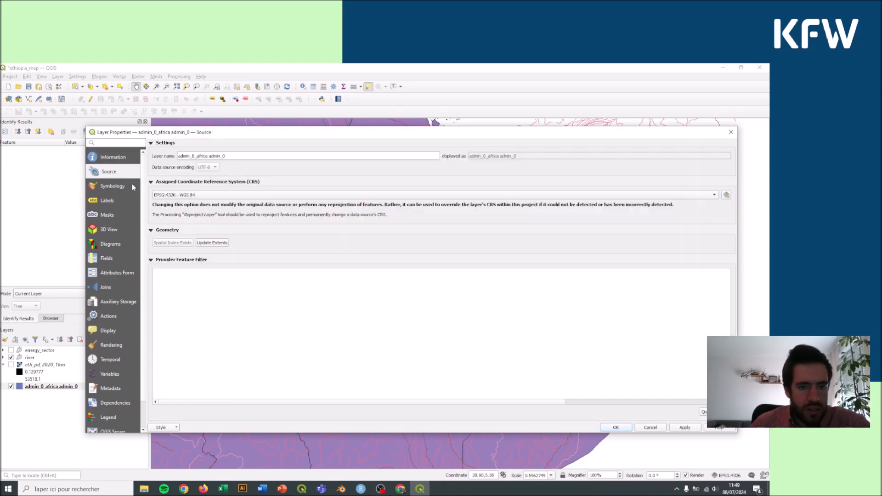
{"action": "left_click", "coordinate": [651, 427]}
Start exporting the admin_0_africa admin_0 layer's features as a GeoPackage and choose the ethiopia_map folder as the save location
{"action": "right_click", "coordinate": [59, 388]}
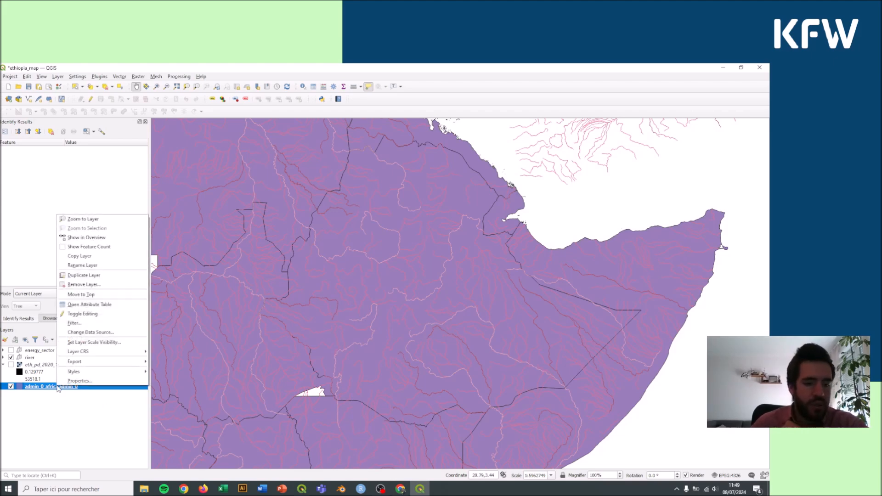
{"action": "mouse_move", "coordinate": [137, 362]}
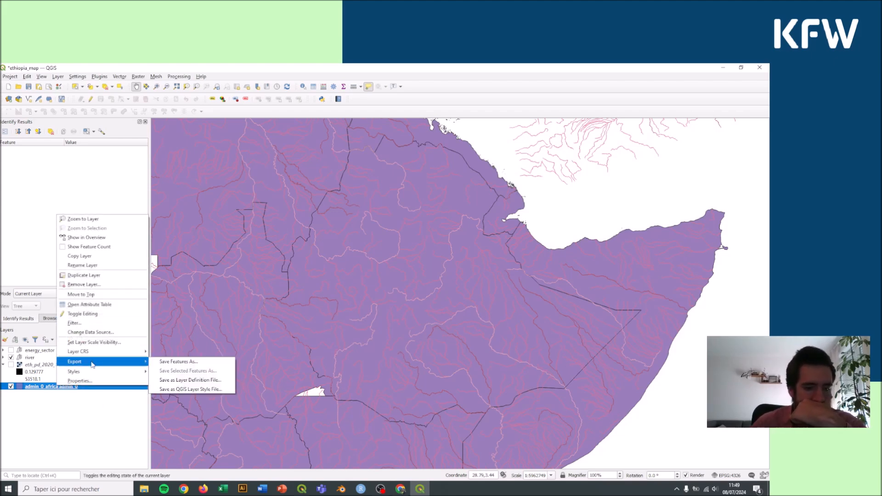
{"action": "left_click", "coordinate": [171, 362]}
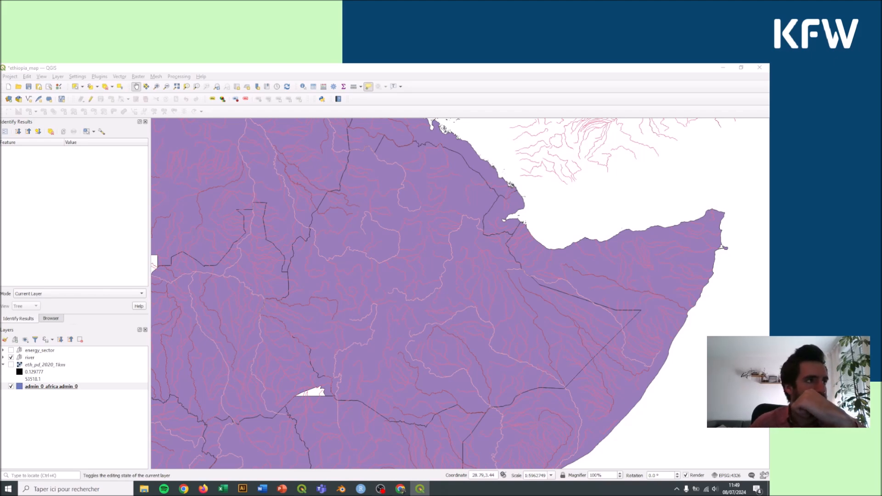
{"action": "left_click_drag", "start_coordinate": [470, 74], "coordinate": [445, 174]}
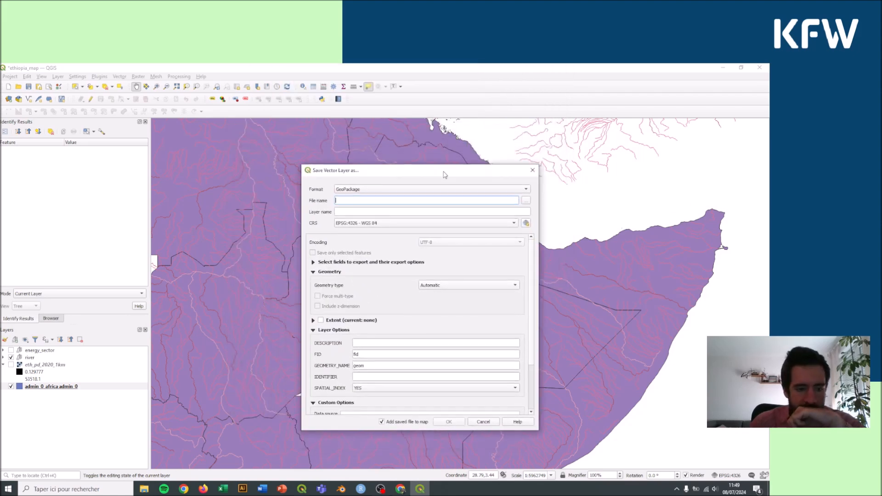
{"action": "left_click", "coordinate": [526, 202]}
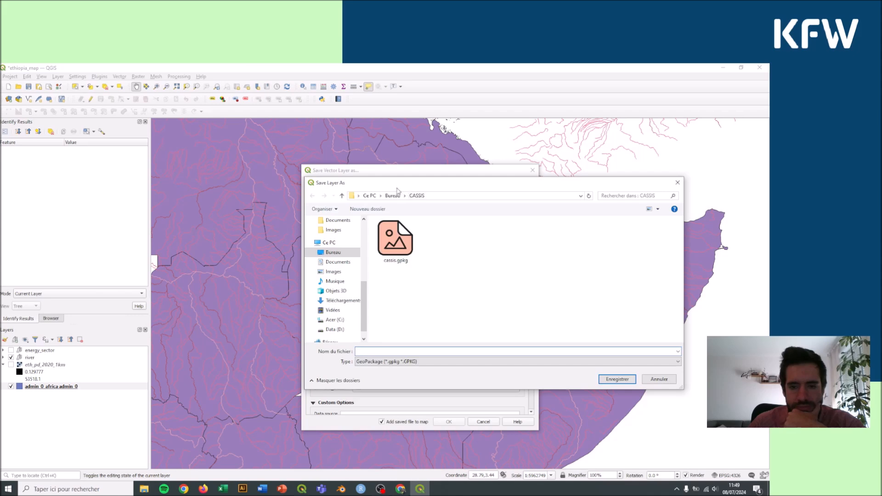
{"action": "left_click", "coordinate": [392, 195]}
{"action": "double_click", "coordinate": [398, 232]}
{"action": "left_click_drag", "start_coordinate": [431, 185], "coordinate": [547, 133]}
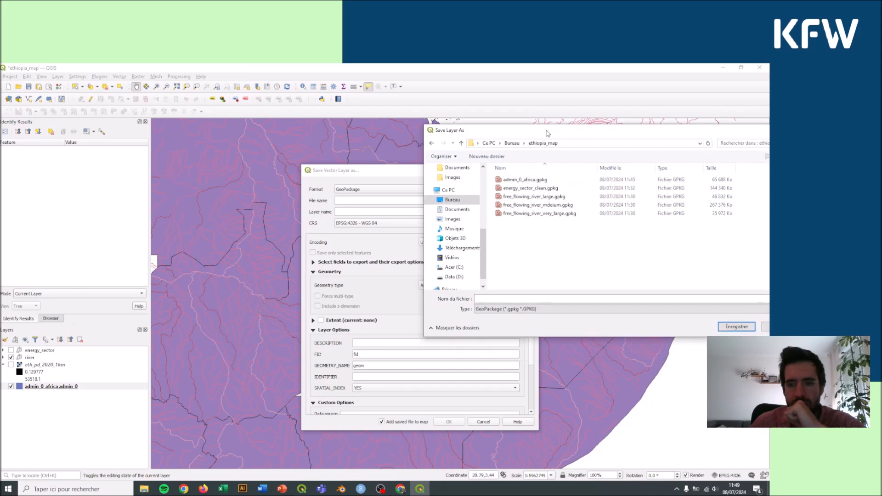
Name the exported file admin_0_africa_3857.gpkg, basing it on the existing admin_0_africa.gpkg file name, and accept the save location
{"action": "left_click", "coordinate": [531, 181]}
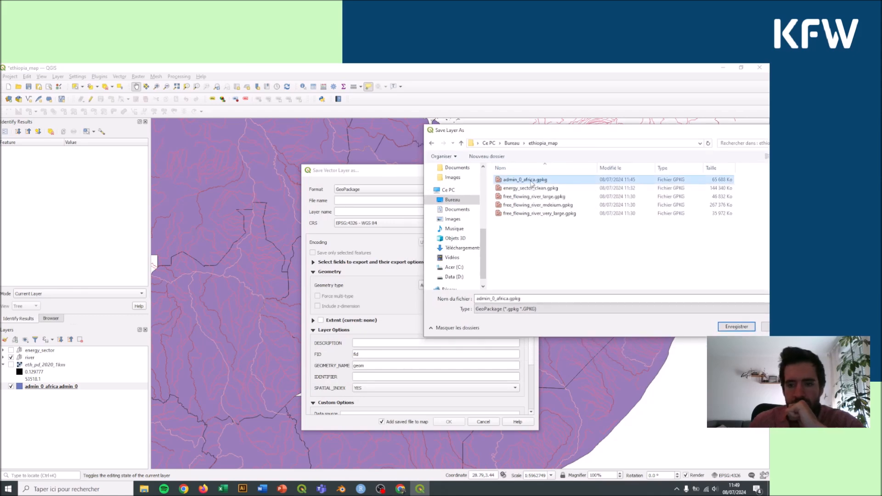
{"action": "left_click", "coordinate": [509, 299]}
{"action": "left_click", "coordinate": [509, 299]}
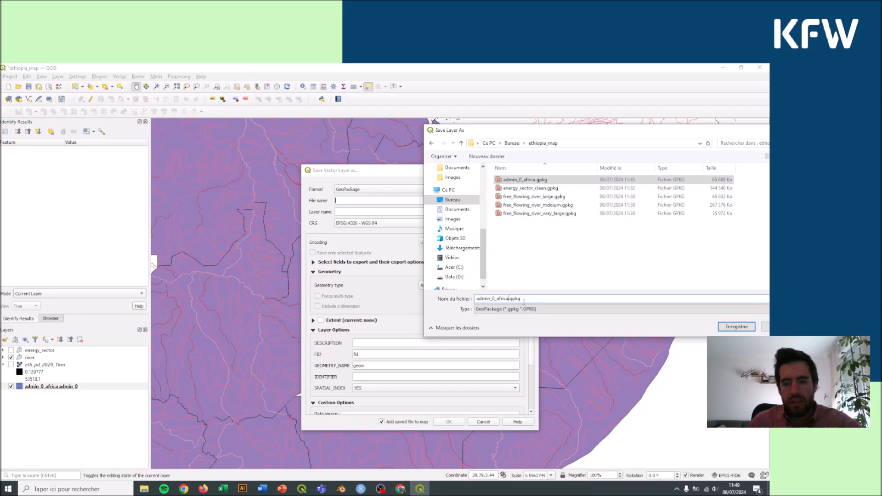
{"action": "type", "text": "_3857"}
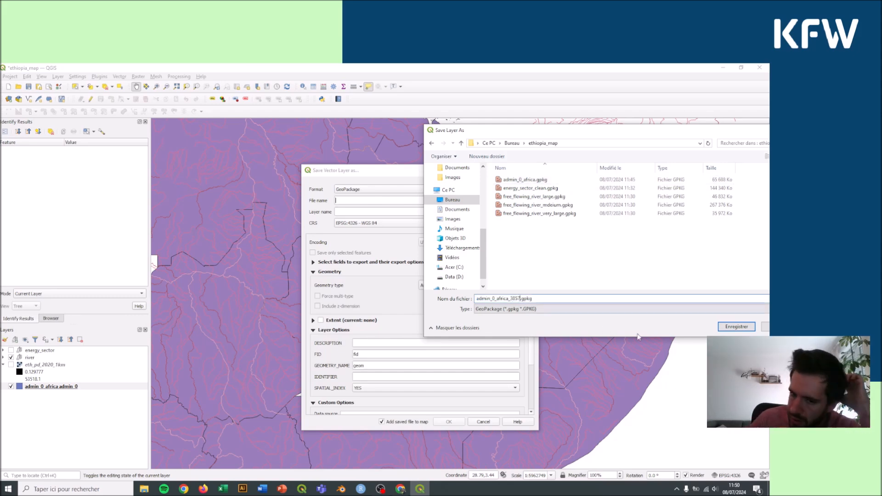
{"action": "left_click", "coordinate": [737, 326]}
Set the export's coordinate reference system to EPSG:3857 - WGS 84 / Pseudo-Mercator
{"action": "left_click", "coordinate": [364, 225]}
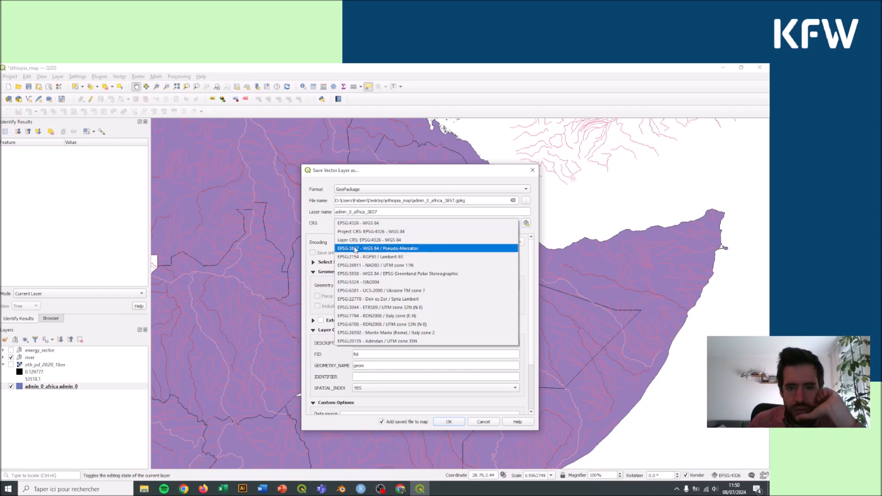
{"action": "left_click", "coordinate": [380, 251]}
{"action": "left_click", "coordinate": [362, 227]}
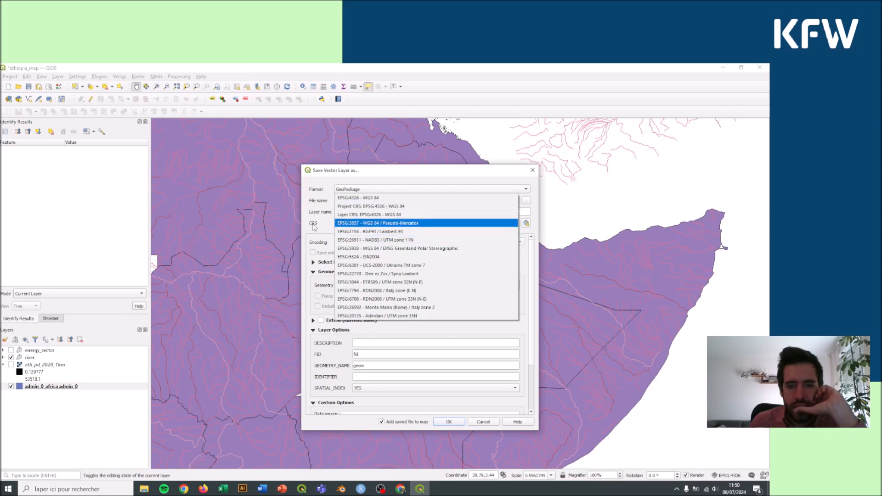
{"action": "left_click", "coordinate": [366, 224]}
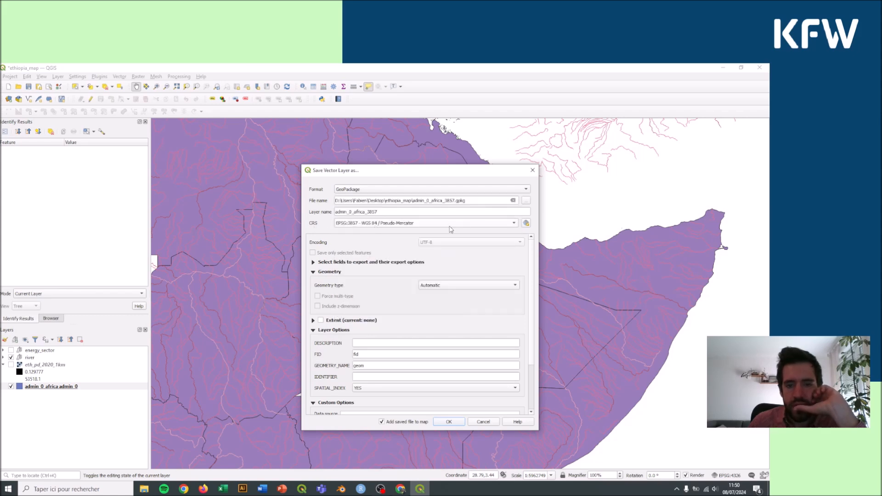
Look up 3857 in the coordinate reference system selector and examine the length unit in the Pseudo-Mercator WKT definition
{"action": "left_click", "coordinate": [526, 223]}
{"action": "type", "text": "3857"}
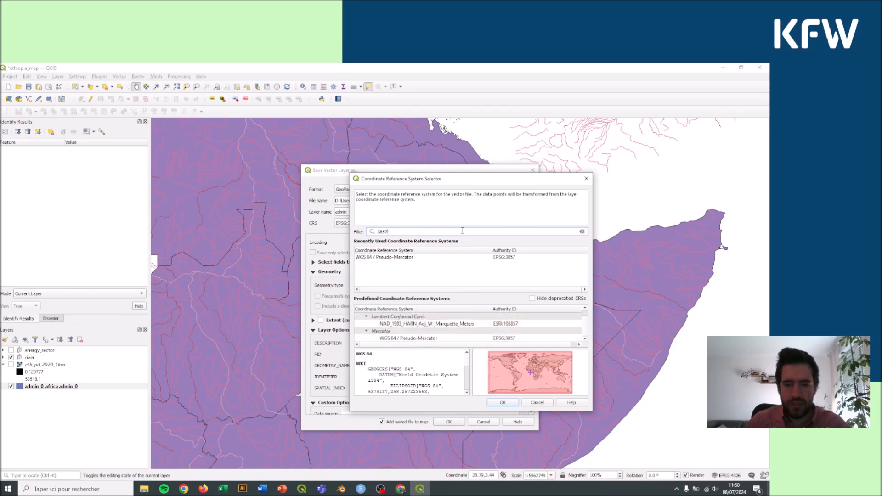
{"action": "left_click", "coordinate": [404, 259]}
{"action": "scroll", "coordinate": [441, 368], "scroll_direction": "down", "scroll_amount": 2}
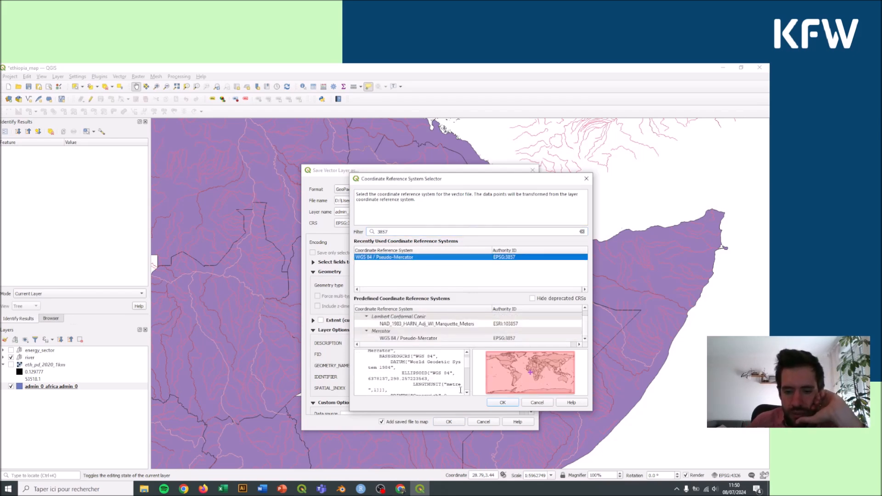
{"action": "scroll", "coordinate": [458, 385], "scroll_direction": "down", "scroll_amount": 2}
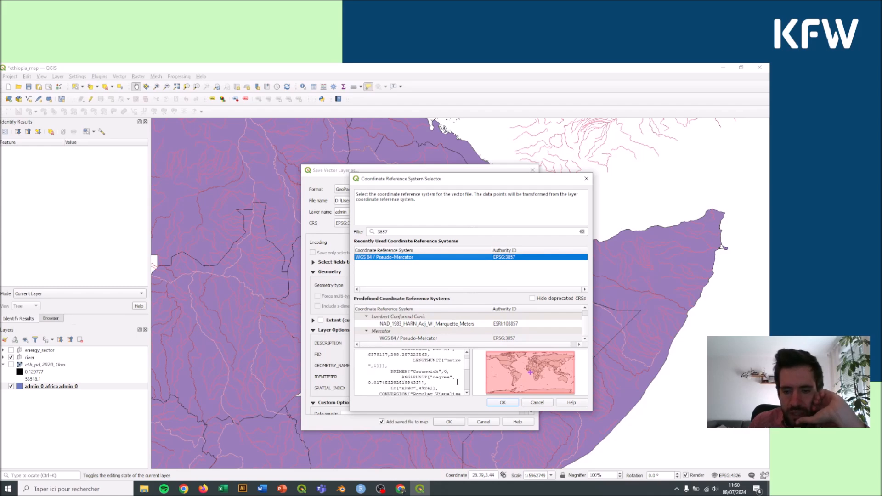
{"action": "double_click", "coordinate": [448, 361]}
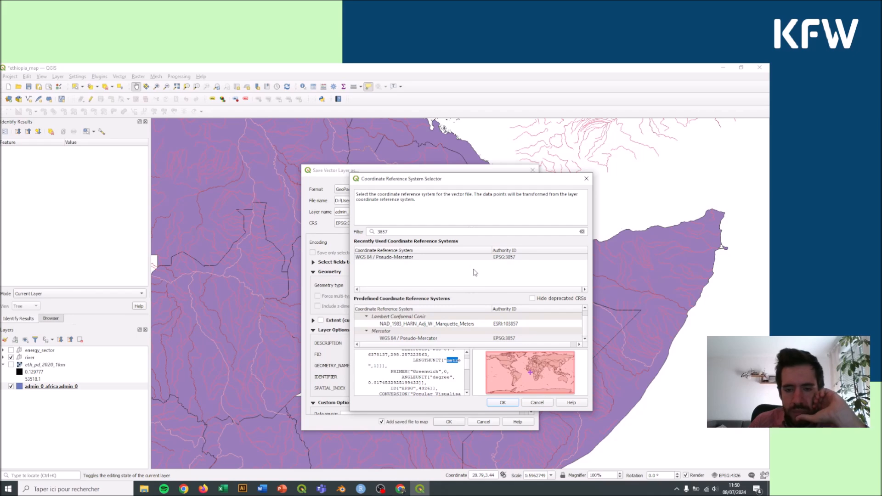
Look up 4326 in the coordinate reference system selector and examine the angle unit in the WGS 84 WKT definition
{"action": "double_click", "coordinate": [395, 232]}
{"action": "type", "text": "4326"}
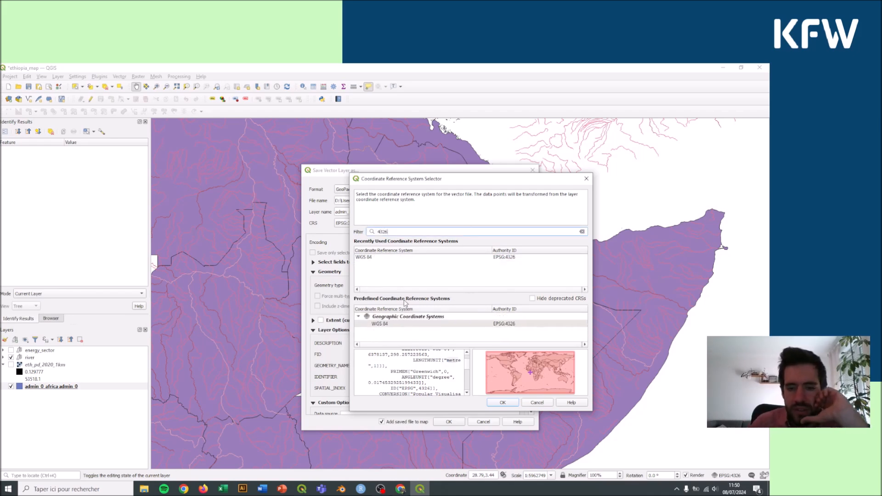
{"action": "left_click", "coordinate": [388, 324]}
{"action": "scroll", "coordinate": [414, 372], "scroll_direction": "down", "scroll_amount": 2}
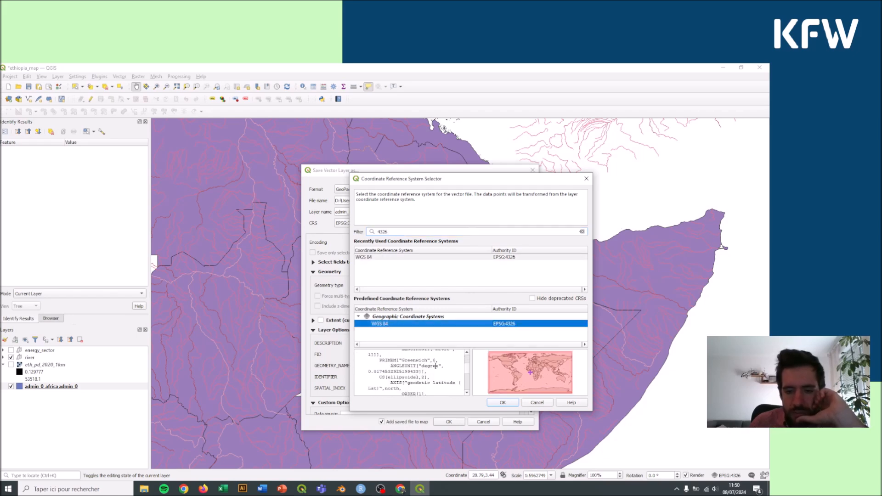
Choose WGS 84 / Pseudo-Mercator (EPSG:3857) again and export the layer to the map with the layer name admin_0_africa
{"action": "left_click_drag", "start_coordinate": [396, 229], "coordinate": [362, 236]}
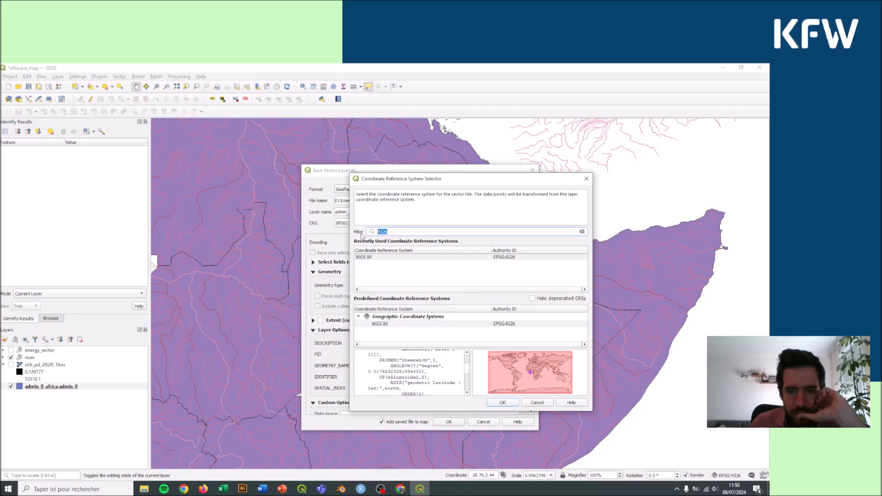
{"action": "type", "text": "3857"}
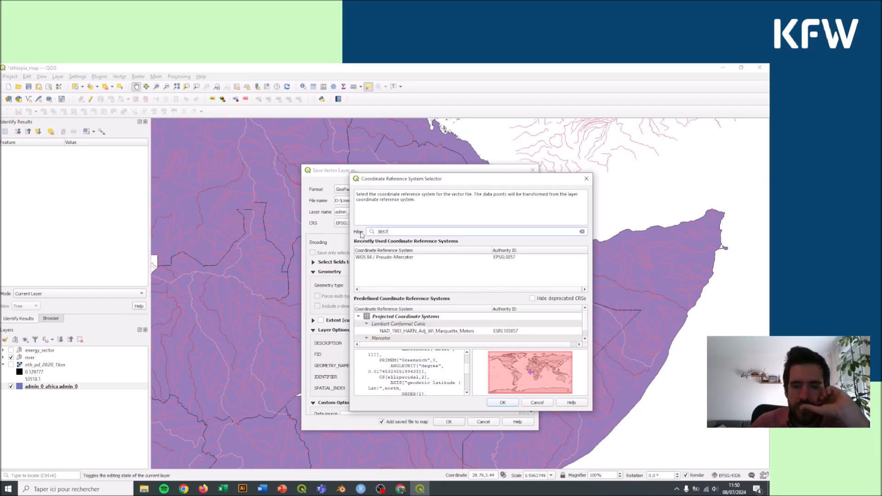
{"action": "double_click", "coordinate": [398, 258]}
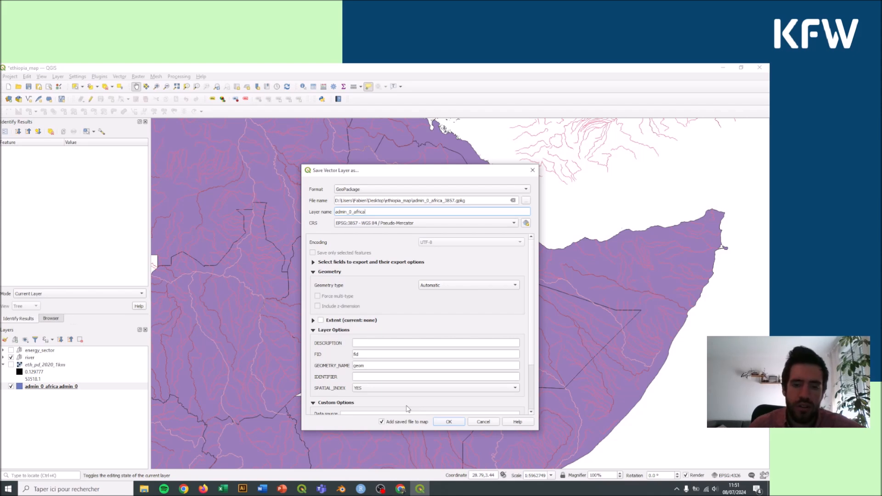
{"action": "left_click", "coordinate": [449, 422]}
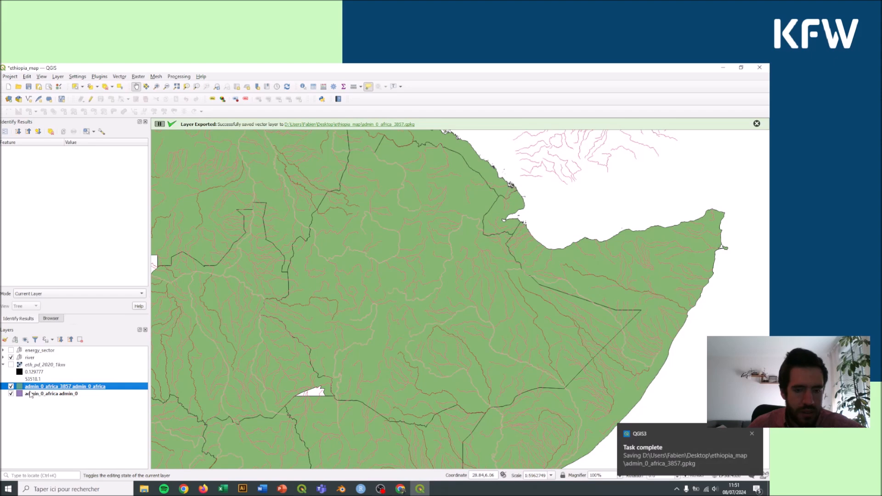
Hide the original admin_0_africa admin_0 layer and remove it from the project, dismissing the export notification
{"action": "left_click", "coordinate": [11, 394]}
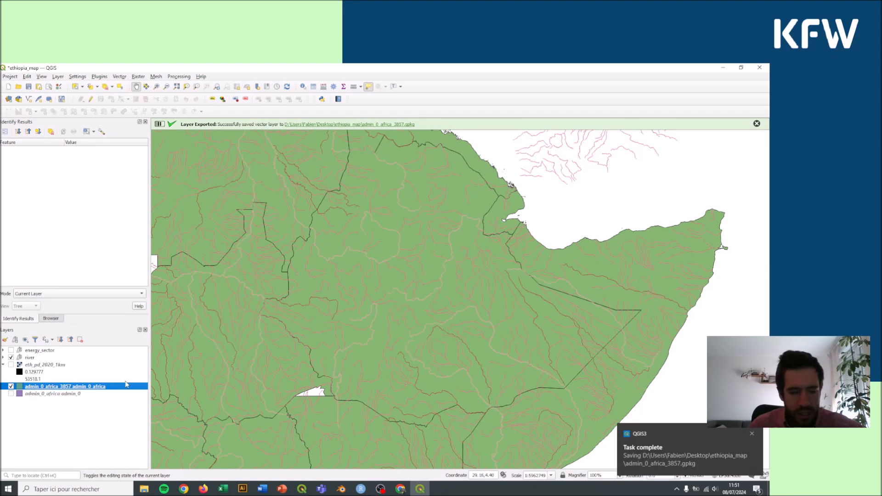
{"action": "right_click", "coordinate": [42, 394]}
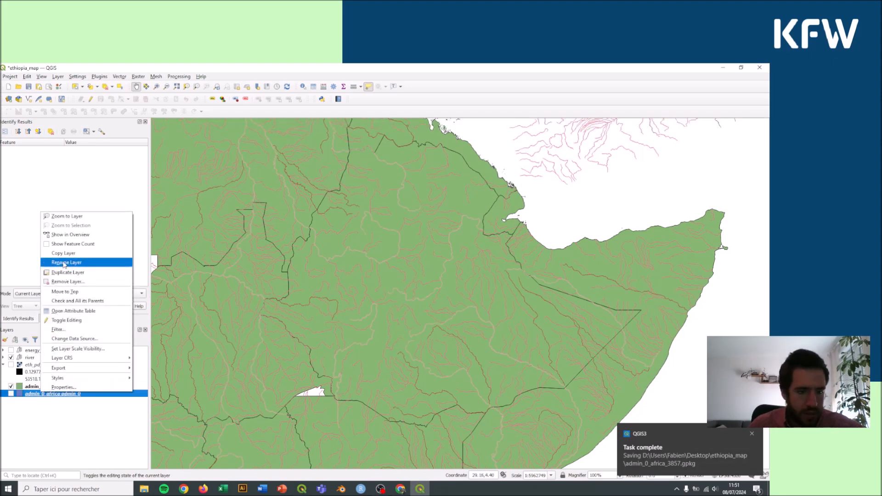
{"action": "left_click", "coordinate": [66, 282]}
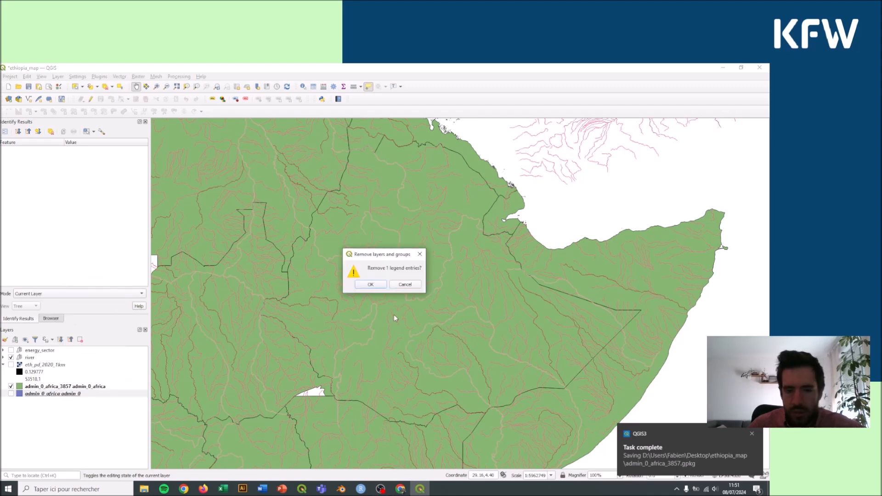
{"action": "left_click", "coordinate": [371, 284]}
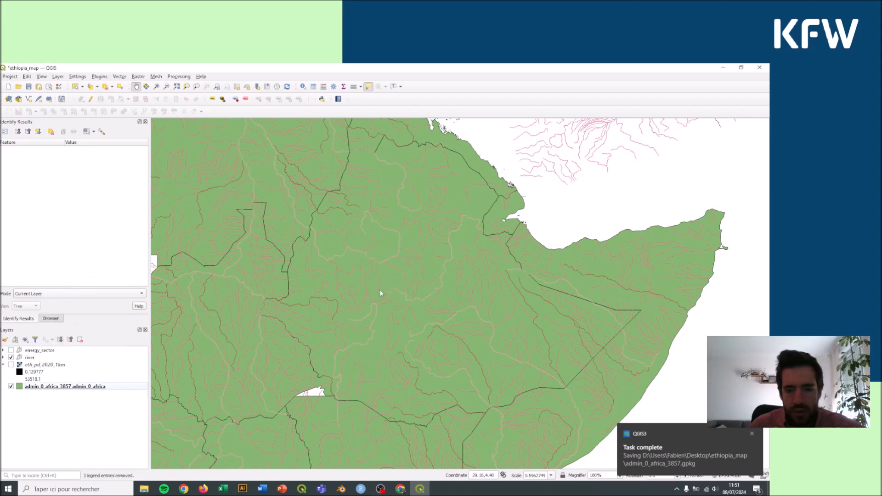
{"action": "left_click", "coordinate": [751, 434]}
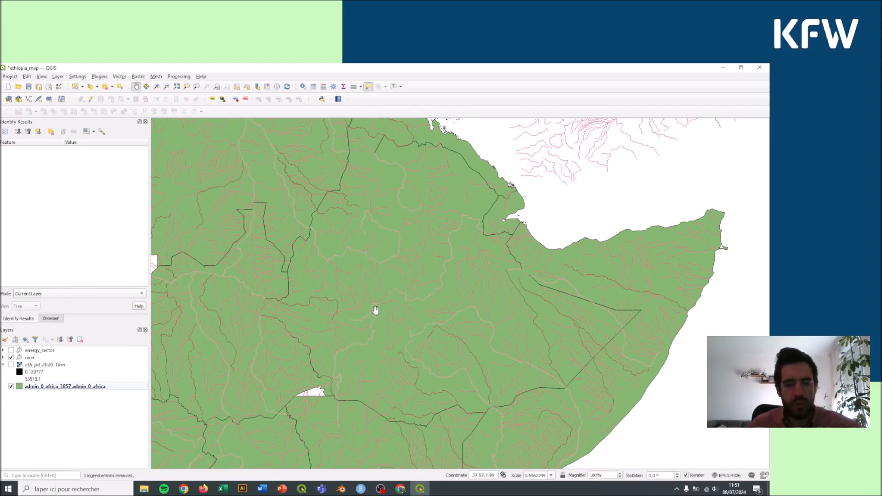
Set the project's coordinate reference system to WGS 84 / Pseudo-Mercator (EPSG:3857) and check the map around Ethiopia
{"action": "left_click", "coordinate": [729, 476]}
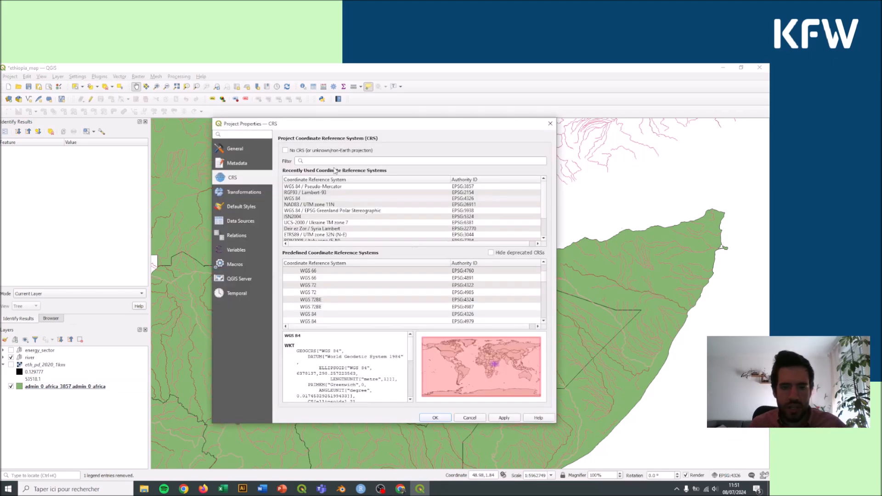
{"action": "left_click", "coordinate": [322, 188]}
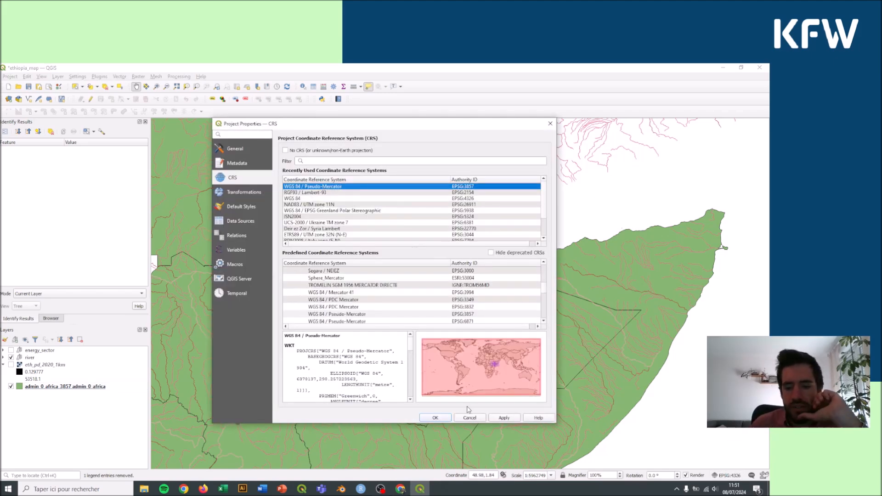
{"action": "left_click", "coordinate": [501, 418]}
{"action": "left_click", "coordinate": [436, 418]}
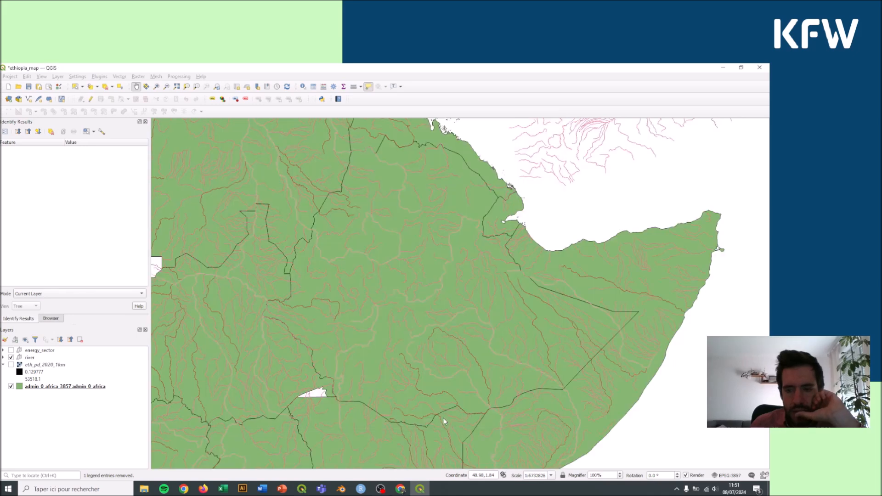
{"action": "left_click_drag", "start_coordinate": [425, 235], "coordinate": [436, 252]}
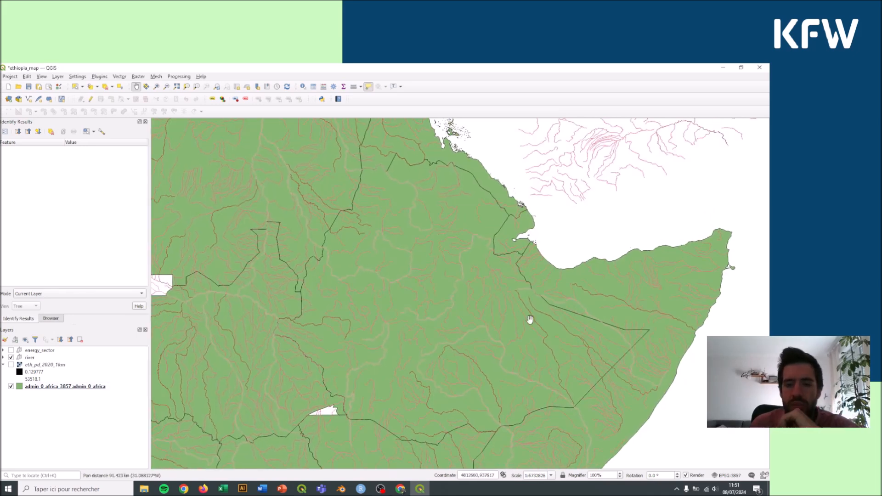
Search the project's coordinate reference systems for "eth" and clear the filter again
{"action": "mouse_move", "coordinate": [330, 161]}
{"action": "left_click", "coordinate": [731, 476]}
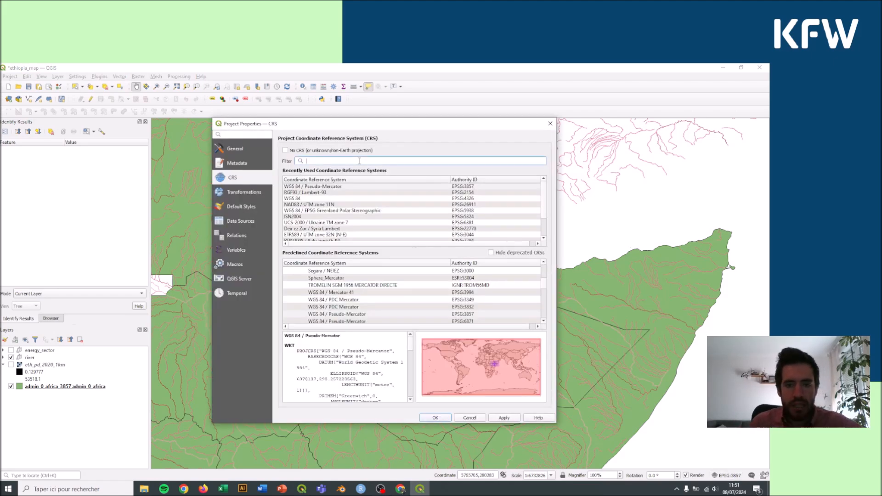
{"action": "type", "text": "eth"}
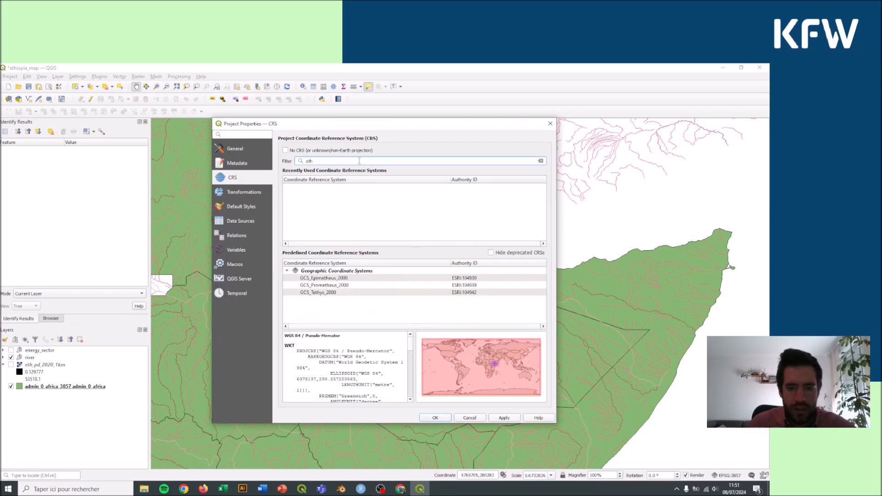
{"action": "key", "text": "BackSpace"}
{"action": "key", "text": "BackSpace"}
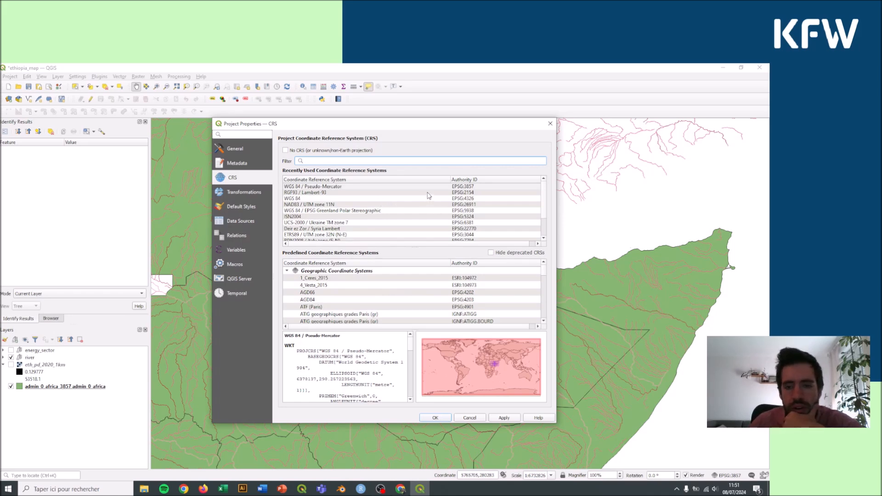
Set the project's coordinate reference system to RGF93 / Lambert-93 (EPSG:2154) and check how Africa and the surrounding rivers are displayed
{"action": "left_click", "coordinate": [429, 193]}
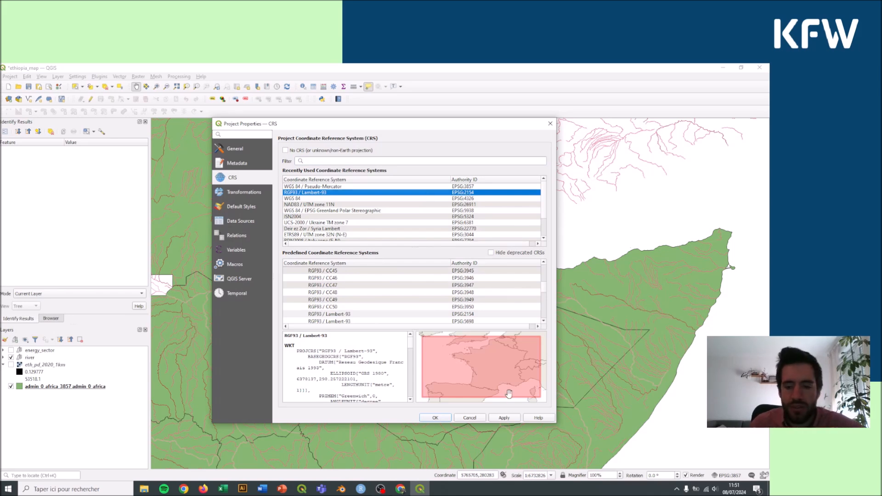
{"action": "left_click", "coordinate": [510, 418]}
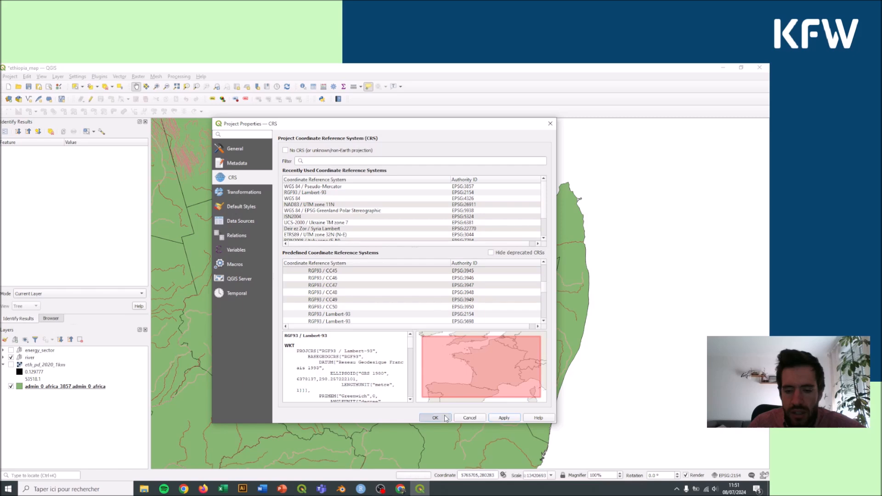
{"action": "left_click", "coordinate": [435, 418]}
{"action": "scroll", "coordinate": [437, 352], "scroll_direction": "down", "scroll_amount": 1}
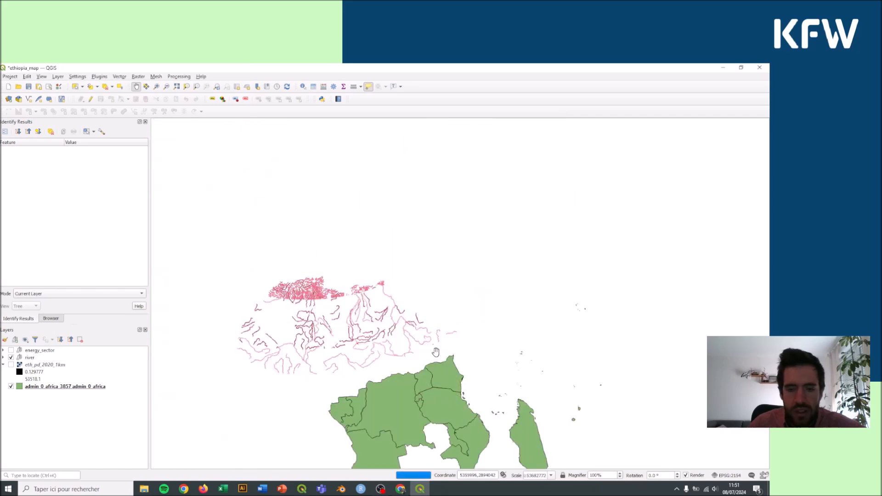
{"action": "left_click_drag", "start_coordinate": [421, 289], "coordinate": [463, 246]}
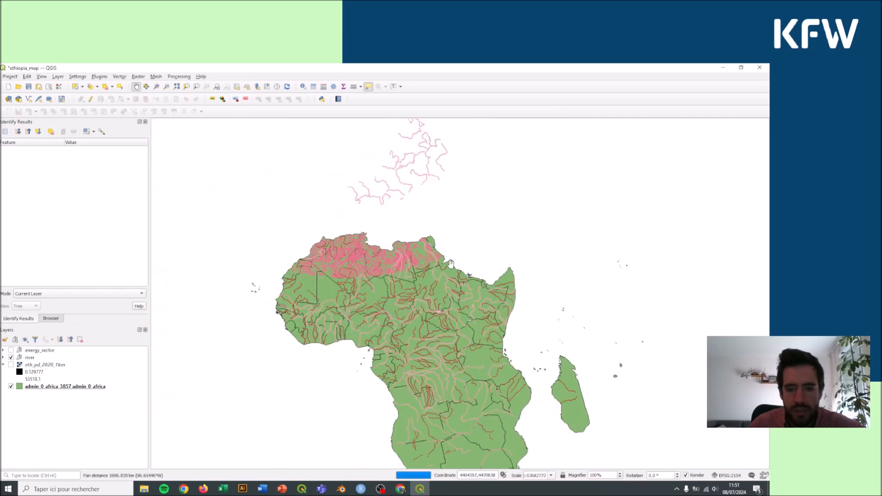
{"action": "scroll", "coordinate": [419, 269], "scroll_direction": "down", "scroll_amount": 2}
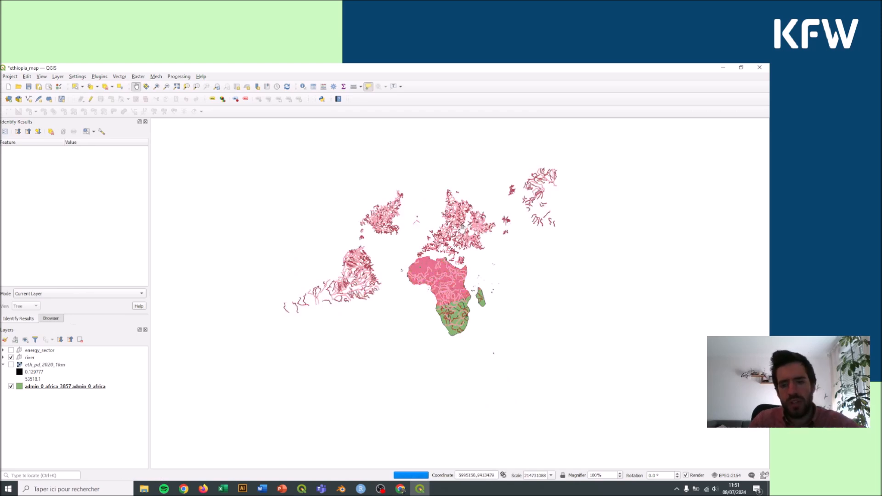
{"action": "scroll", "coordinate": [435, 246], "scroll_direction": "up", "scroll_amount": 1}
{"action": "scroll", "coordinate": [423, 216], "scroll_direction": "up", "scroll_amount": 1}
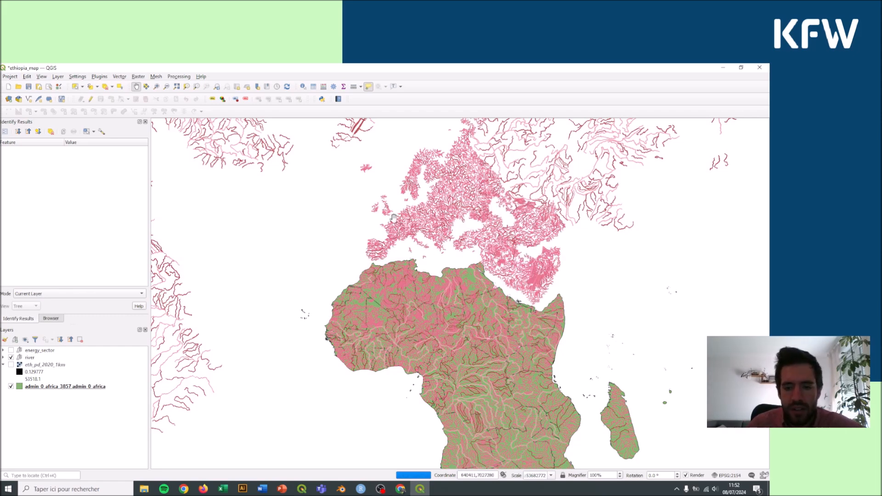
{"action": "left_click_drag", "start_coordinate": [534, 394], "coordinate": [506, 325]}
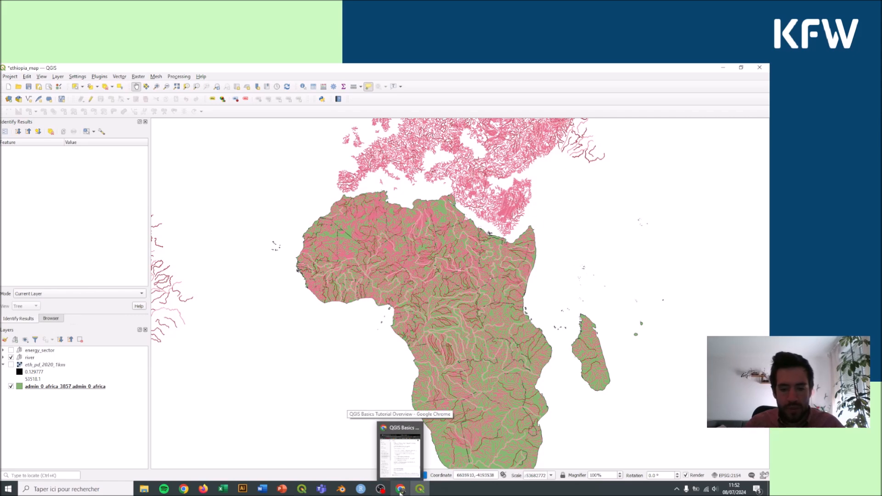
Switch to Chrome with epsg.io in a maximized window and search for coordinate systems for "ethiopia"
{"action": "left_click", "coordinate": [400, 491]}
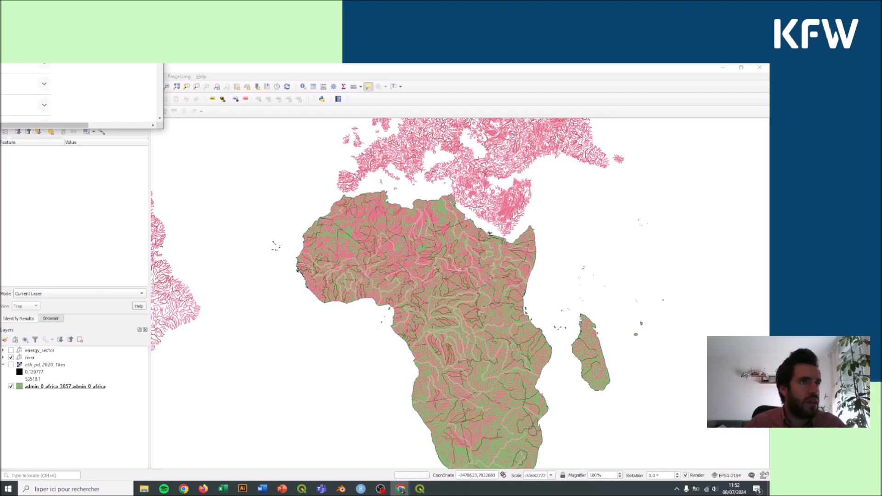
{"action": "left_click_drag", "start_coordinate": [0, 0], "coordinate": [470, 66]}
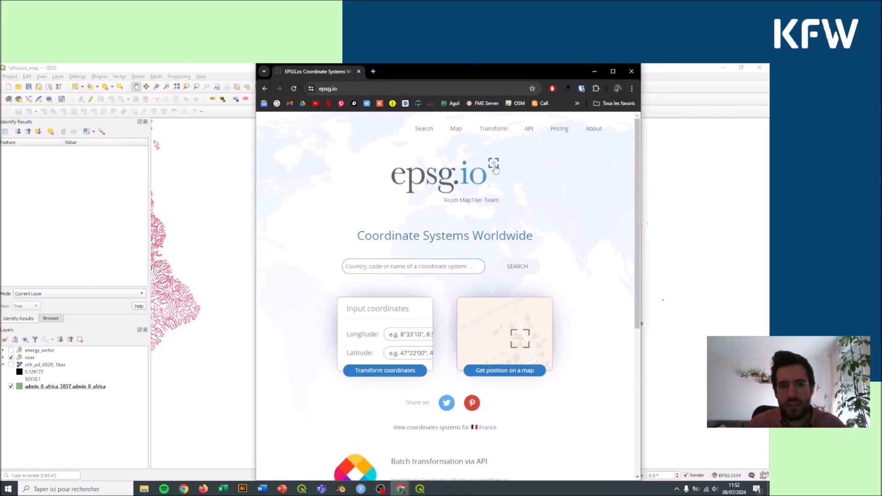
{"action": "left_click", "coordinate": [613, 72]}
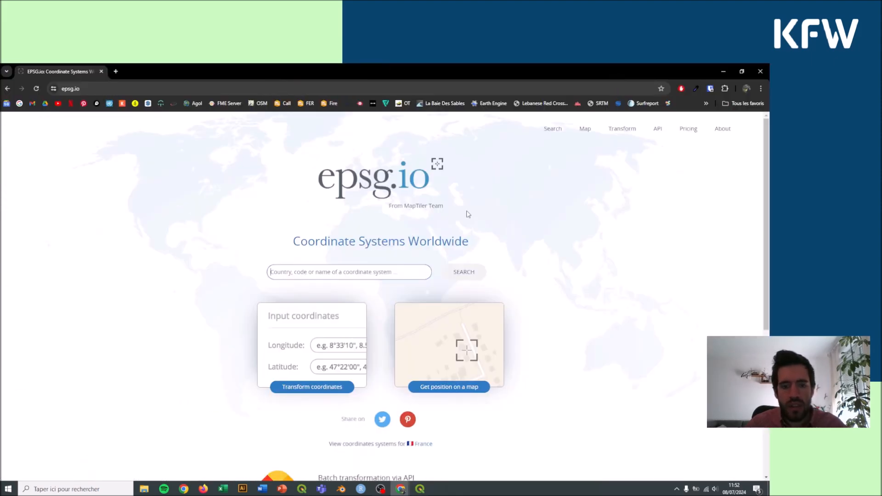
{"action": "left_click", "coordinate": [319, 274]}
{"action": "type", "text": "ethiopia"}
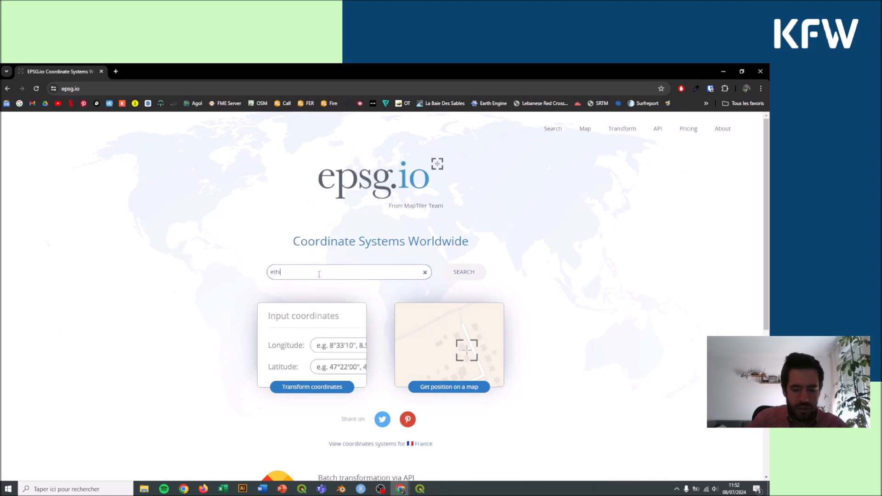
{"action": "left_click", "coordinate": [473, 272]}
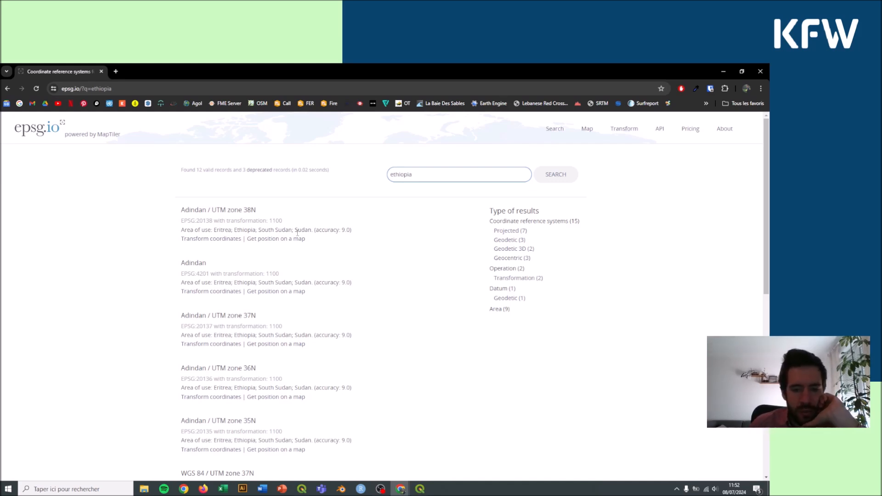
Browse the Ethiopia results, examine the transformations and accuracy of Adindan / UTM zone 38N (EPSG:20138), and close the browser
{"action": "scroll", "coordinate": [266, 230], "scroll_direction": "down", "scroll_amount": 2}
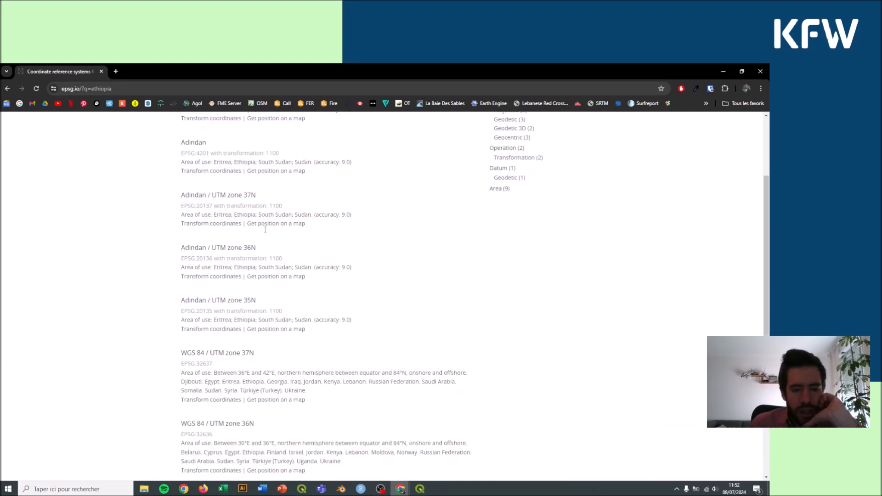
{"action": "scroll", "coordinate": [265, 229], "scroll_direction": "up", "scroll_amount": 1}
{"action": "scroll", "coordinate": [265, 230], "scroll_direction": "up", "scroll_amount": 1}
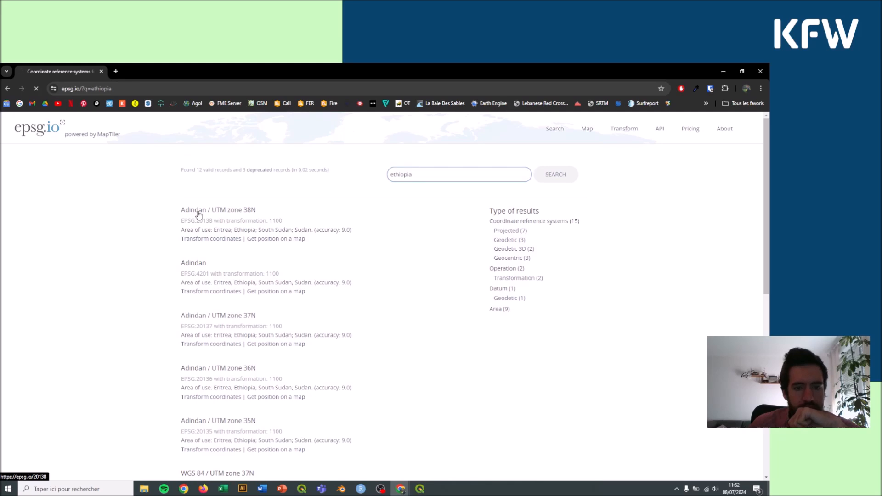
{"action": "left_click", "coordinate": [198, 214]}
{"action": "scroll", "coordinate": [331, 276], "scroll_direction": "down", "scroll_amount": 1}
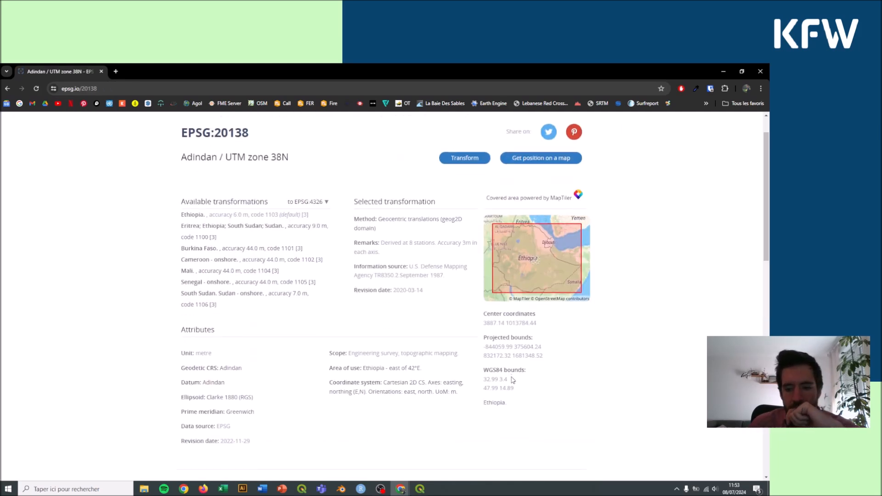
{"action": "scroll", "coordinate": [514, 381], "scroll_direction": "down", "scroll_amount": 1}
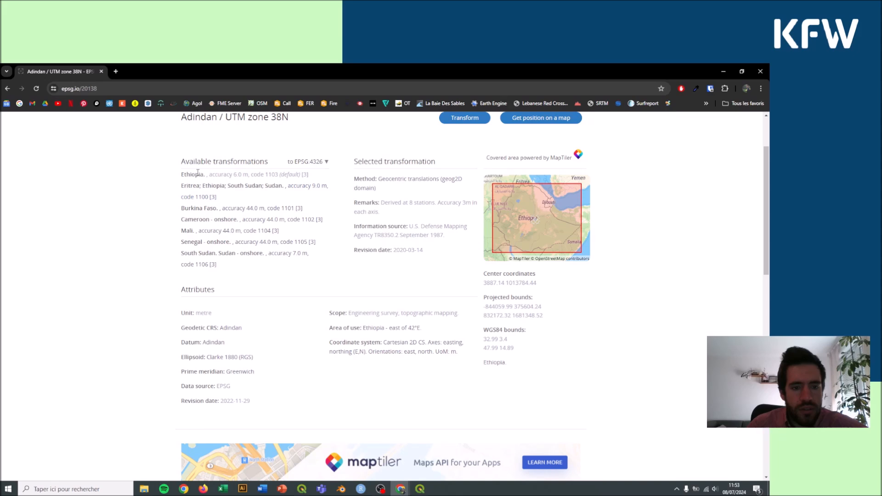
{"action": "left_click_drag", "start_coordinate": [210, 175], "coordinate": [249, 175]}
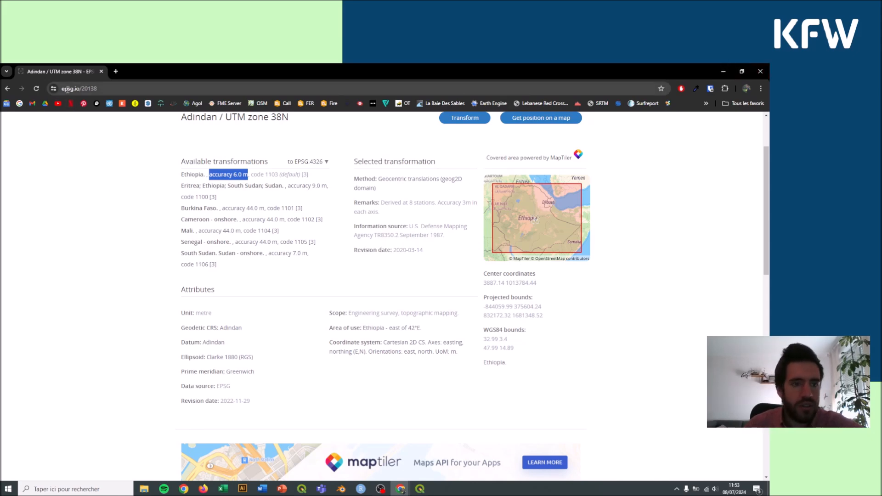
{"action": "scroll", "coordinate": [219, 223], "scroll_direction": "up", "scroll_amount": 2}
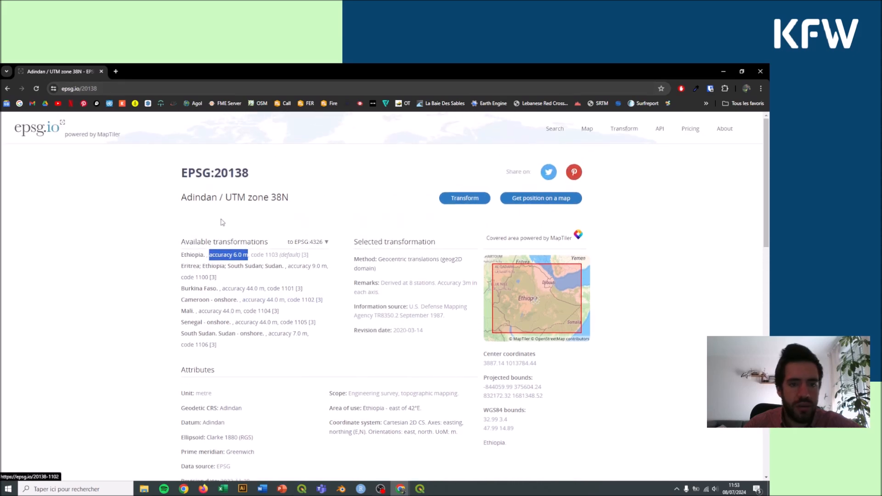
{"action": "left_click", "coordinate": [760, 72]}
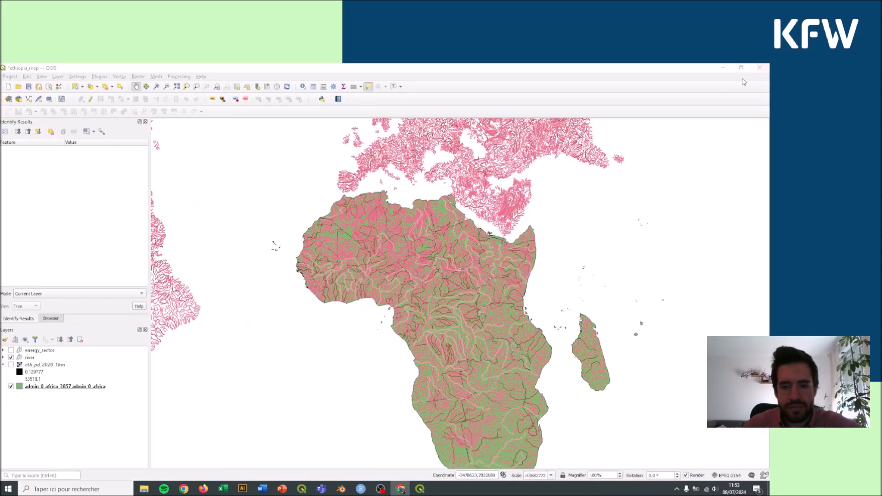
Filter the project's coordinate reference systems for 3857 and set the project to WGS 84 / Pseudo-Mercator (EPSG:3857)
{"action": "left_click", "coordinate": [729, 477]}
{"action": "left_click", "coordinate": [325, 162]}
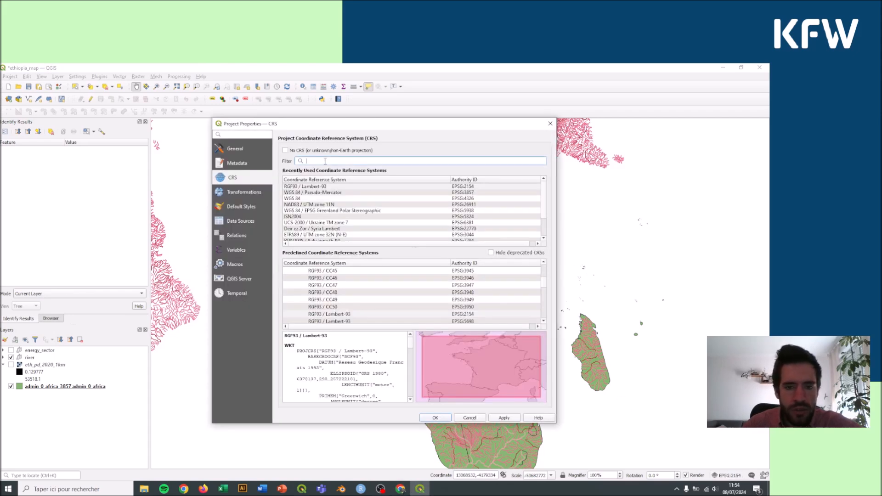
{"action": "type", "text": "3857"}
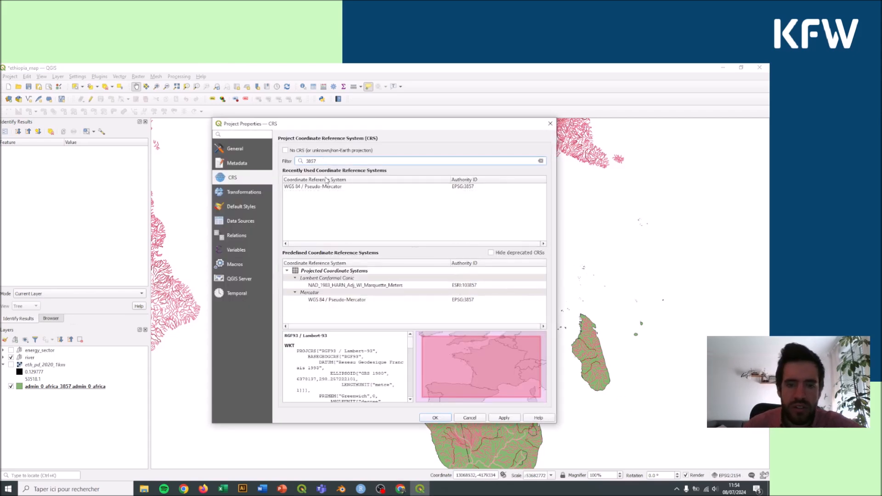
{"action": "left_click", "coordinate": [325, 187]}
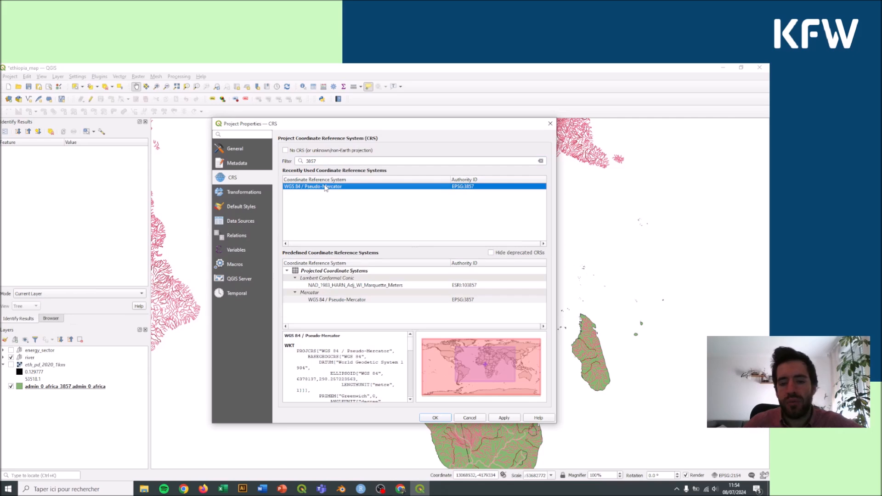
{"action": "left_click", "coordinate": [435, 417]}
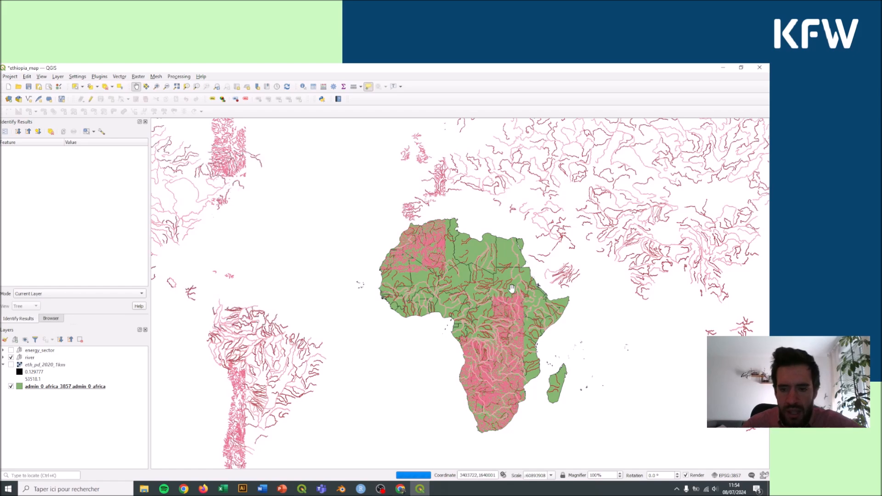
Hide the river layer so that only the African country boundaries are displayed around Ethiopia
{"action": "left_click_drag", "start_coordinate": [524, 298], "coordinate": [502, 289]}
{"action": "scroll", "coordinate": [494, 287], "scroll_direction": "up", "scroll_amount": 2}
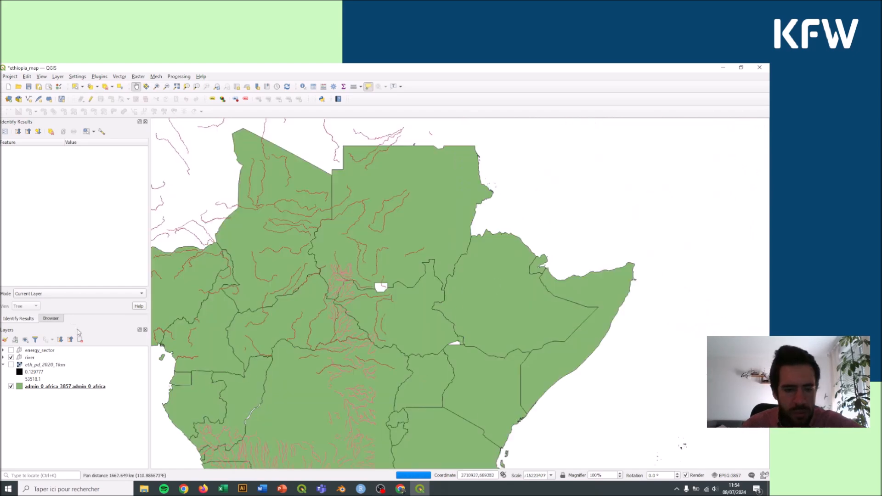
{"action": "left_click", "coordinate": [11, 358]}
Duplicate the admin_0_africa_3857 admin_0_africa layer and make the copy visible
{"action": "mouse_move", "coordinate": [41, 387]}
{"action": "left_mouse_down"}
{"action": "mouse_move", "coordinate": [43, 371]}
{"action": "mouse_move", "coordinate": [47, 386]}
{"action": "left_mouse_up"}
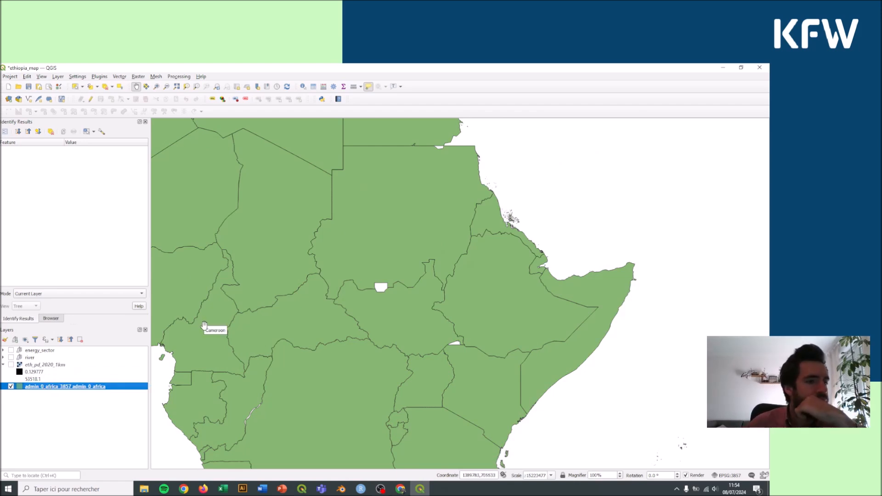
{"action": "left_click_drag", "start_coordinate": [498, 291], "coordinate": [452, 290]}
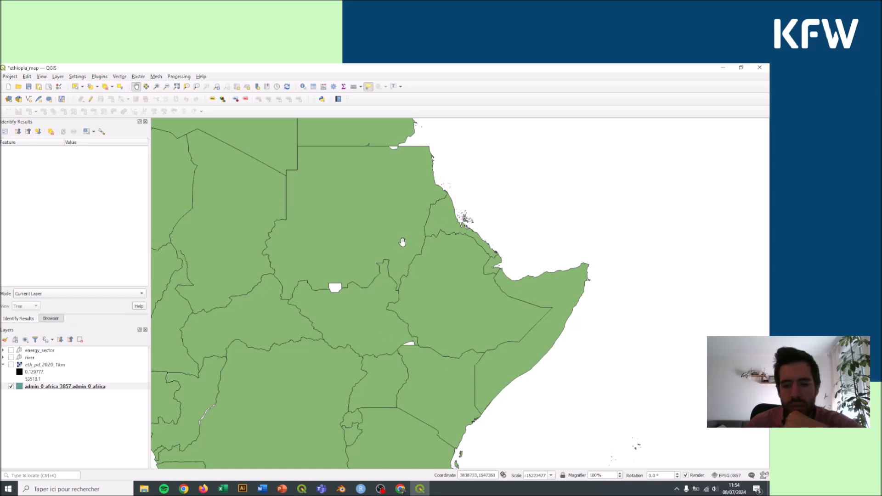
{"action": "mouse_move", "coordinate": [420, 229]}
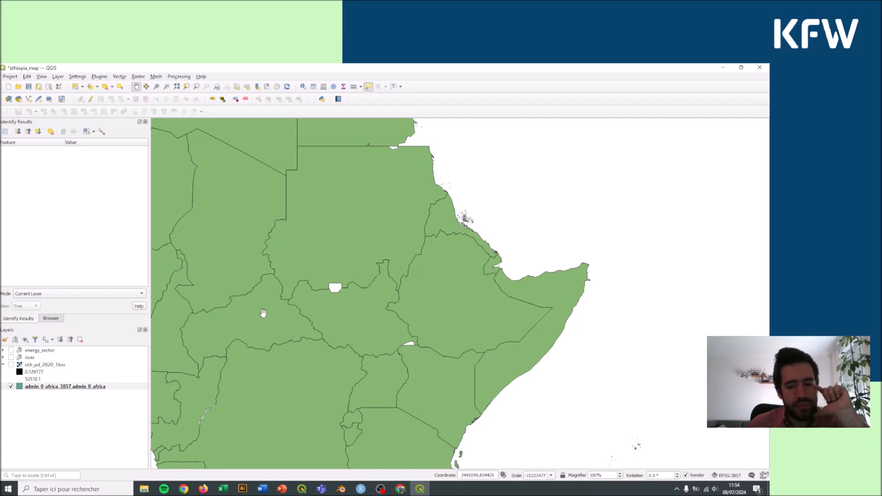
{"action": "right_click", "coordinate": [59, 386]}
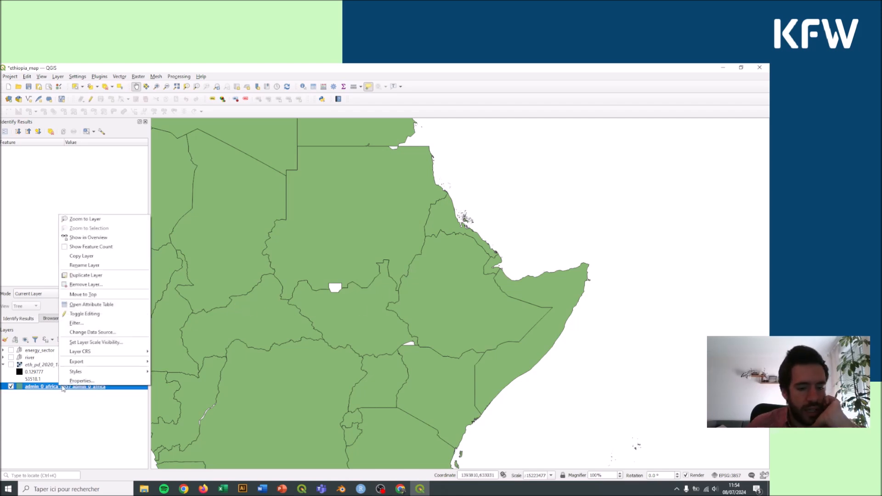
{"action": "left_click", "coordinate": [83, 275]}
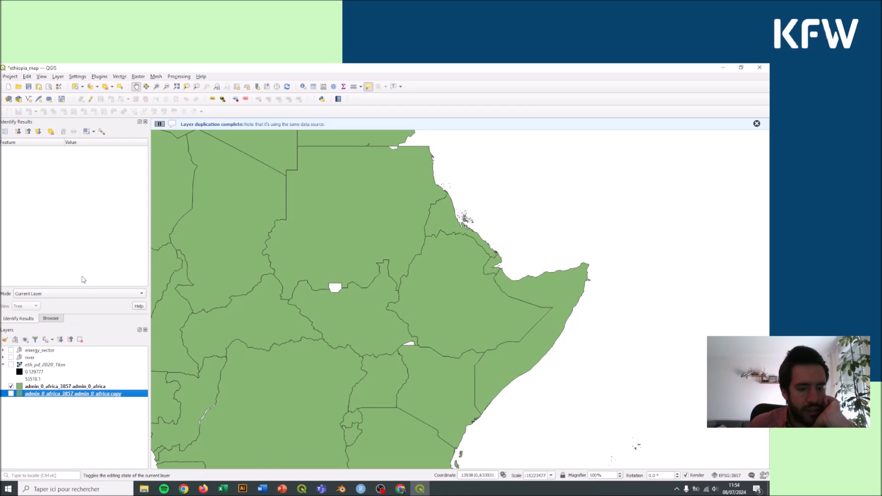
{"action": "left_click", "coordinate": [12, 394]}
Rename the duplicated boundaries layer as admin_0_africa_ethiopia
{"action": "right_click", "coordinate": [32, 395]}
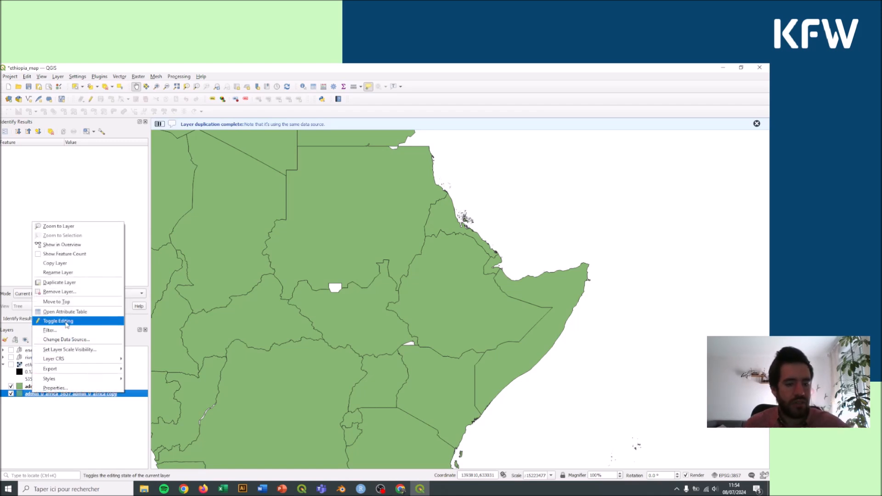
{"action": "left_click", "coordinate": [67, 272]}
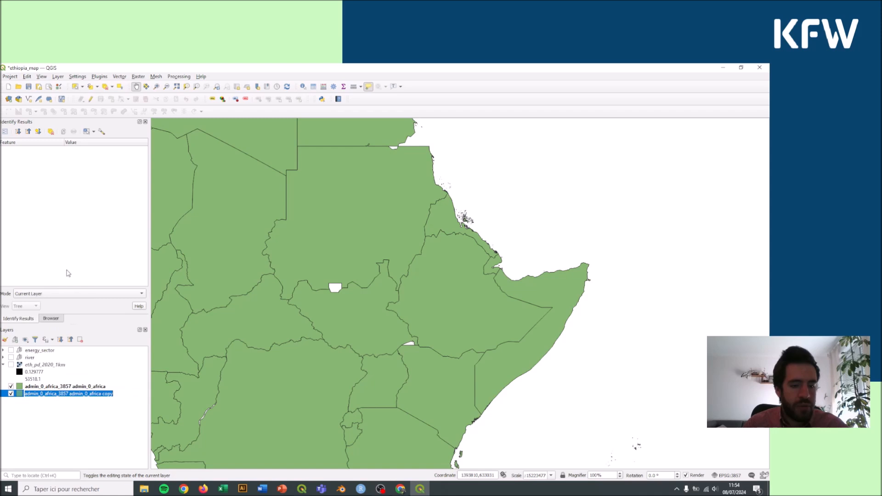
{"action": "left_click", "coordinate": [67, 394]}
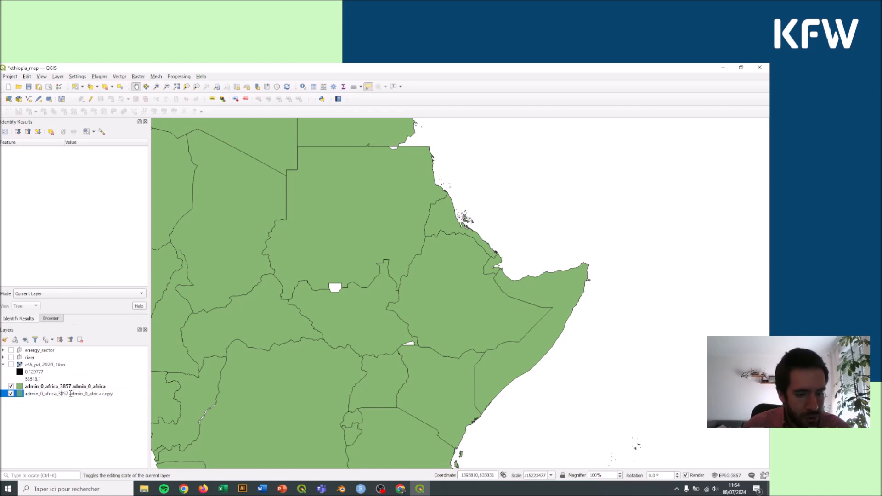
{"action": "left_click_drag", "start_coordinate": [57, 394], "coordinate": [115, 397]}
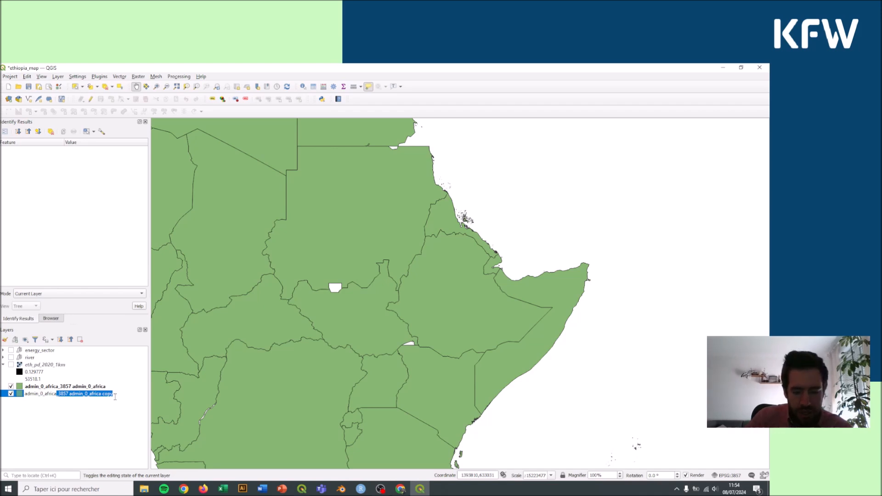
{"action": "key", "text": "BackSpace"}
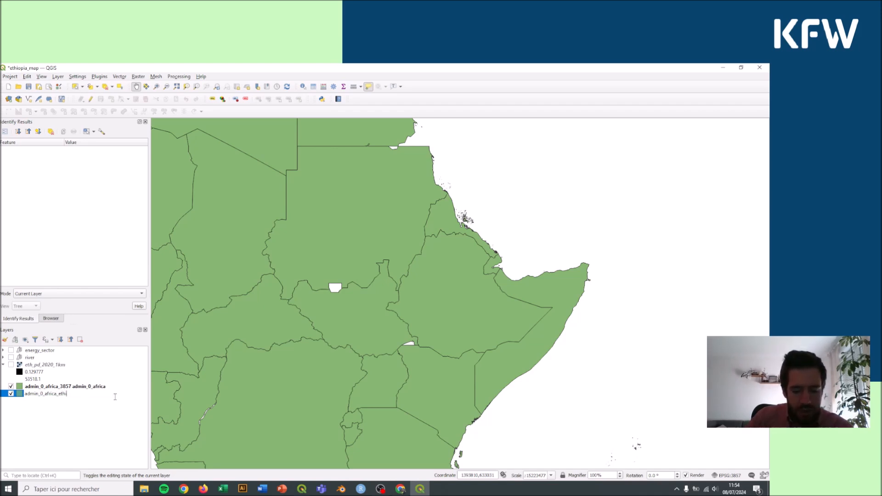
{"action": "right_click", "coordinate": [93, 386]}
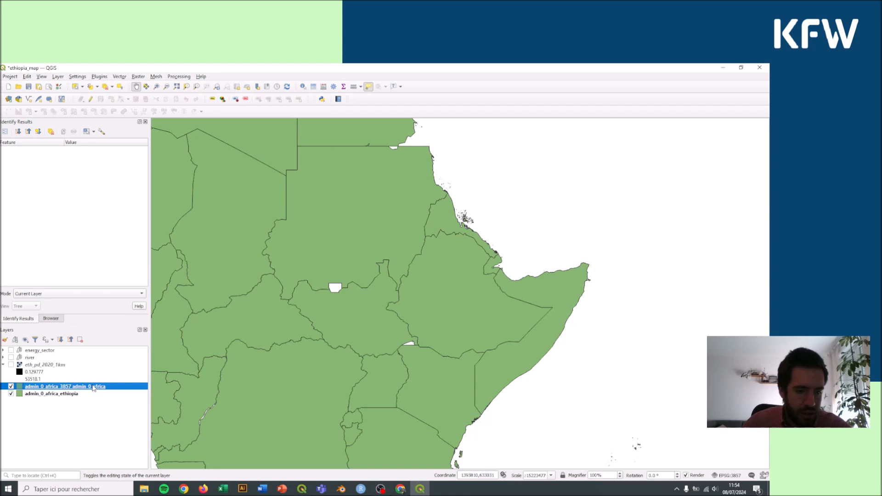
Rename the original African boundaries layer as admin_0_africa
{"action": "left_click", "coordinate": [117, 255]}
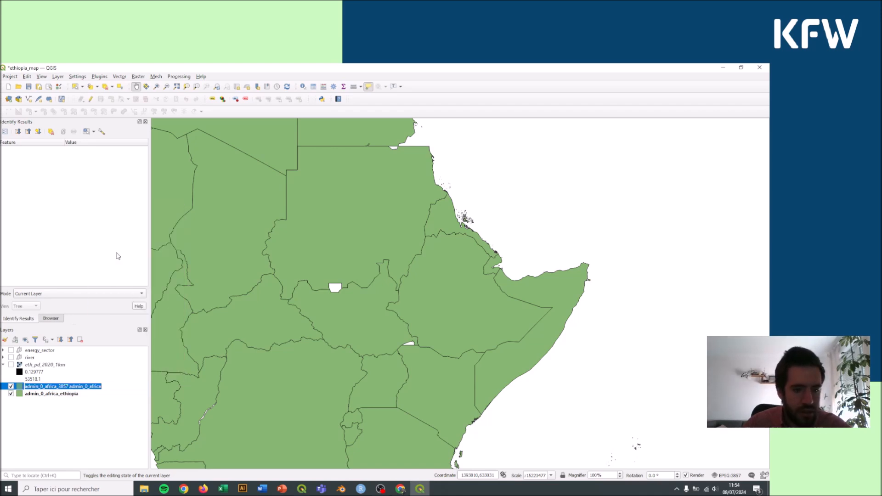
{"action": "left_click", "coordinate": [63, 386]}
{"action": "left_click_drag", "start_coordinate": [57, 386], "coordinate": [103, 386]}
{"action": "key", "text": "BackSpace"}
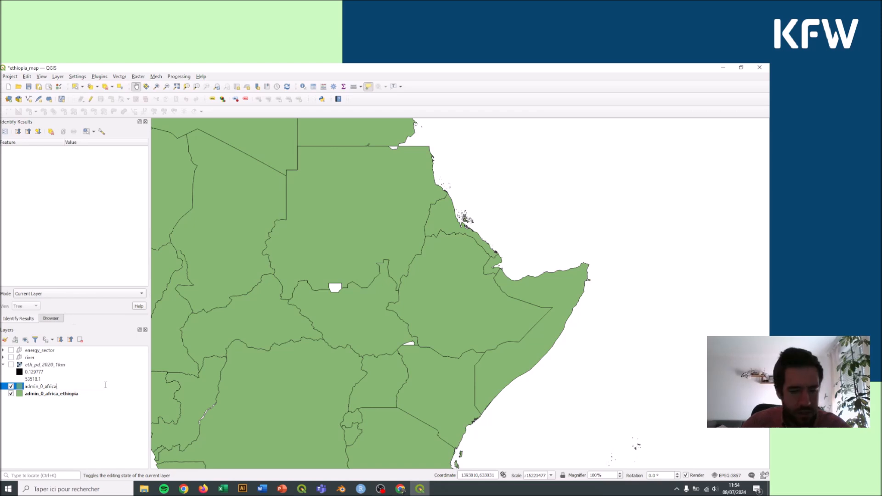
{"action": "key", "text": "Return"}
{"action": "left_click", "coordinate": [66, 407]}
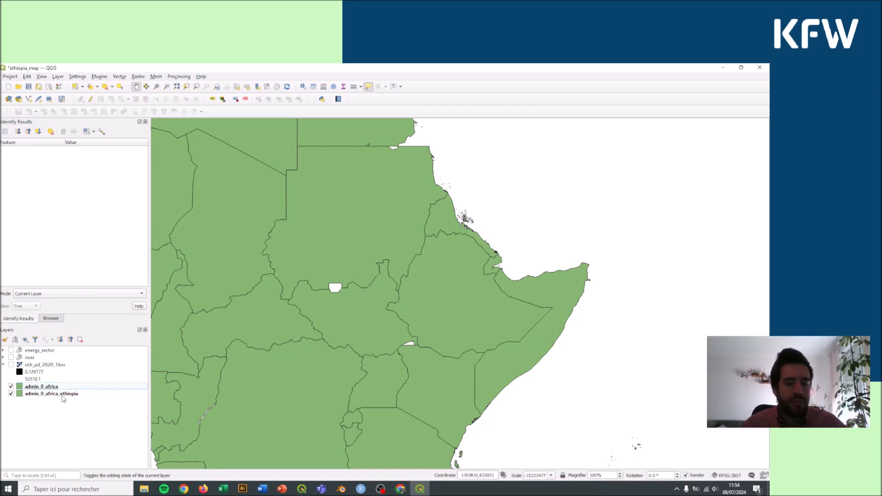
Open Select by Expression for the admin_0_africa_ethiopia layer and begin the expression with "iso3" =
{"action": "left_click", "coordinate": [62, 395]}
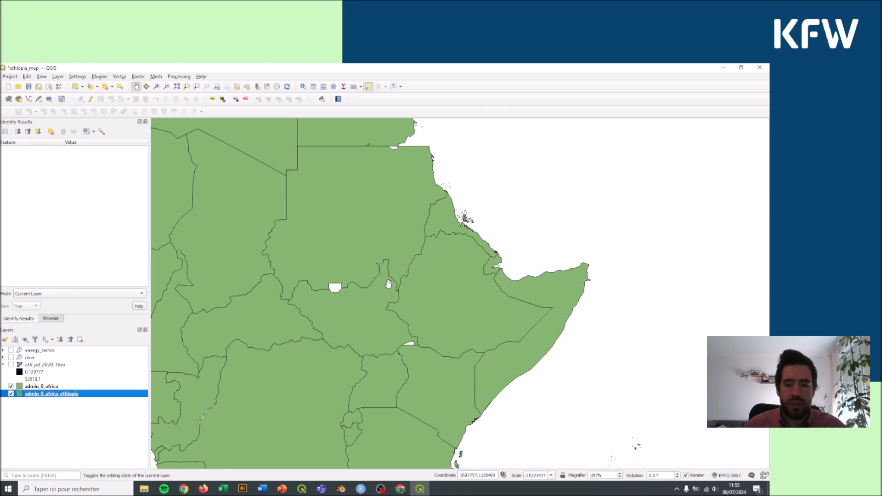
{"action": "mouse_move", "coordinate": [388, 284]}
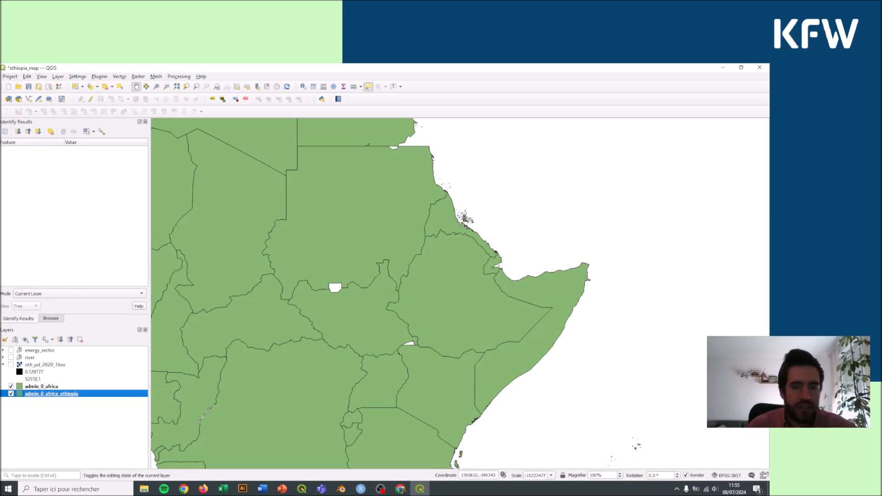
{"action": "left_click", "coordinate": [90, 88]}
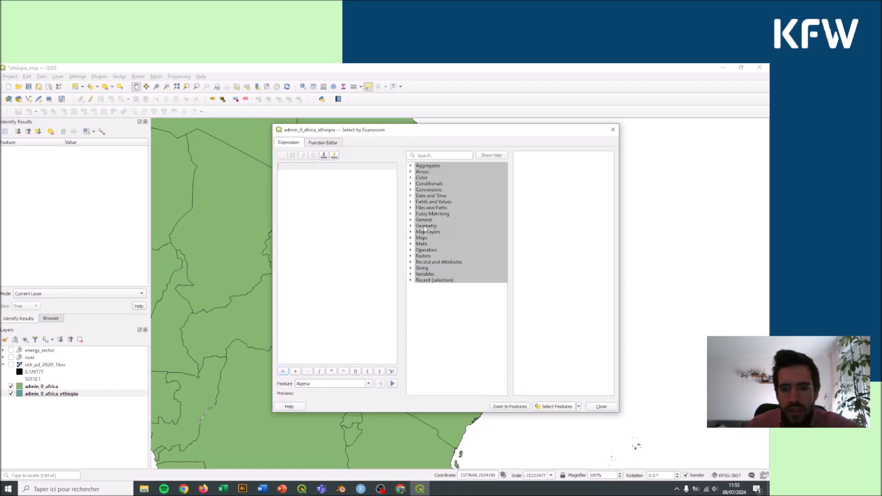
{"action": "left_click", "coordinate": [412, 202]}
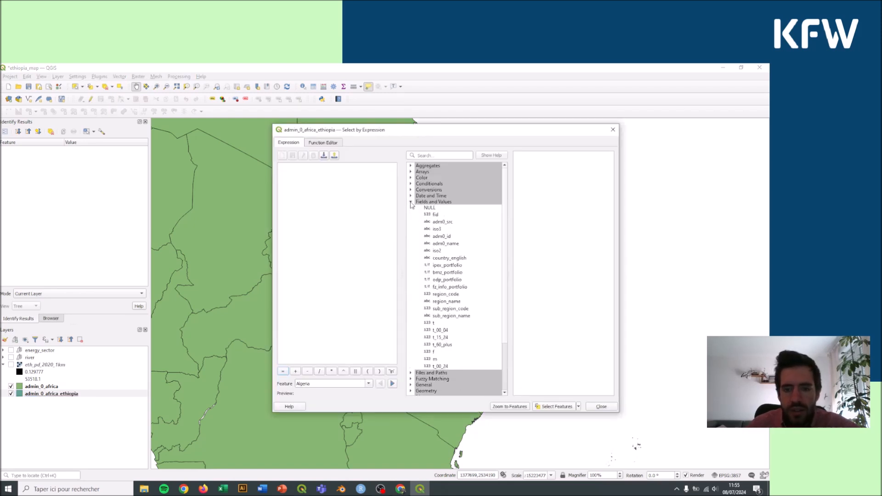
{"action": "double_click", "coordinate": [437, 230]}
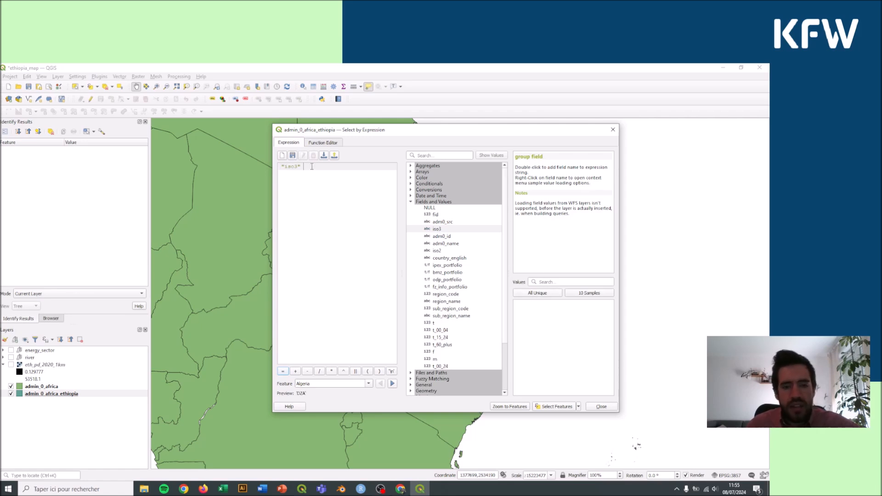
{"action": "type", "text": "="}
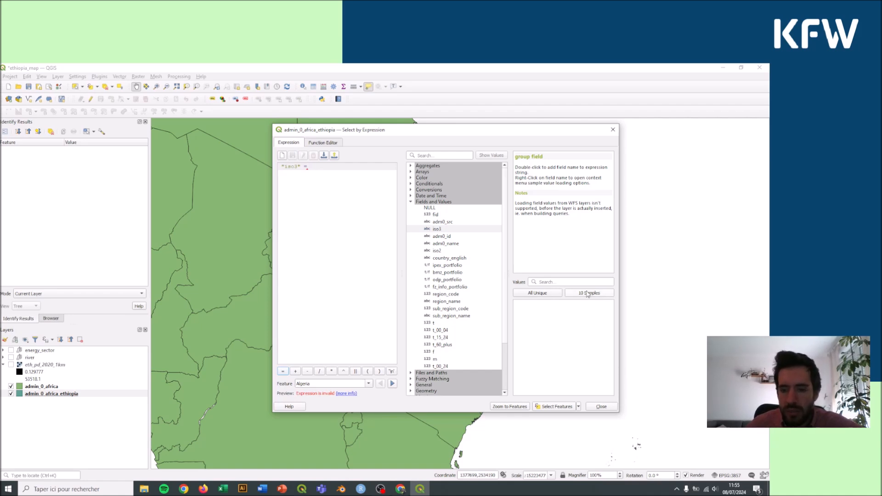
List all unique iso3 values, complete the expression as "iso3" = 'ETH' and select the matching feature
{"action": "left_click", "coordinate": [537, 294]}
{"action": "scroll", "coordinate": [546, 331], "scroll_direction": "down", "scroll_amount": 9}
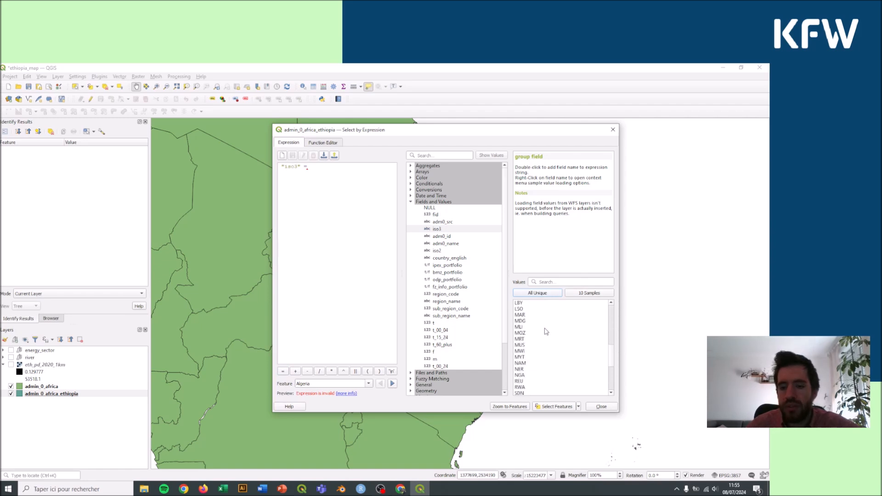
{"action": "scroll", "coordinate": [546, 331], "scroll_direction": "down", "scroll_amount": 5}
{"action": "scroll", "coordinate": [546, 331], "scroll_direction": "up", "scroll_amount": 14}
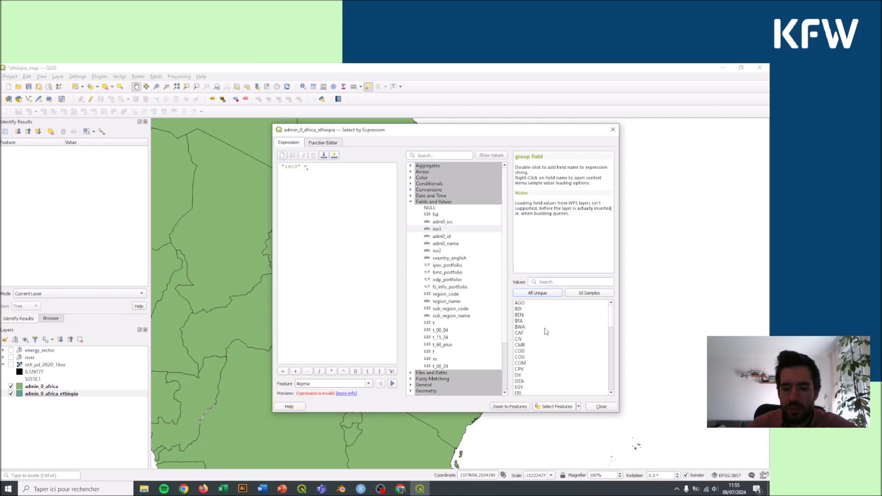
{"action": "scroll", "coordinate": [546, 331], "scroll_direction": "down", "scroll_amount": 3}
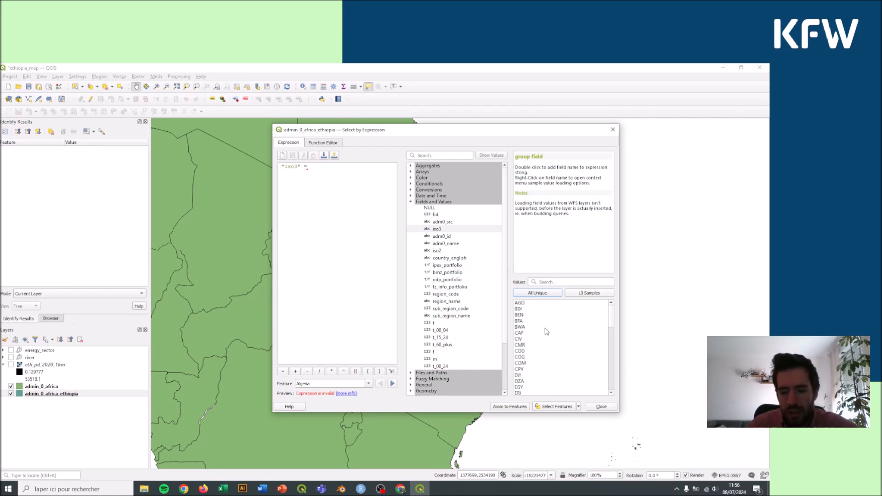
{"action": "scroll", "coordinate": [528, 337], "scroll_direction": "up", "scroll_amount": 3}
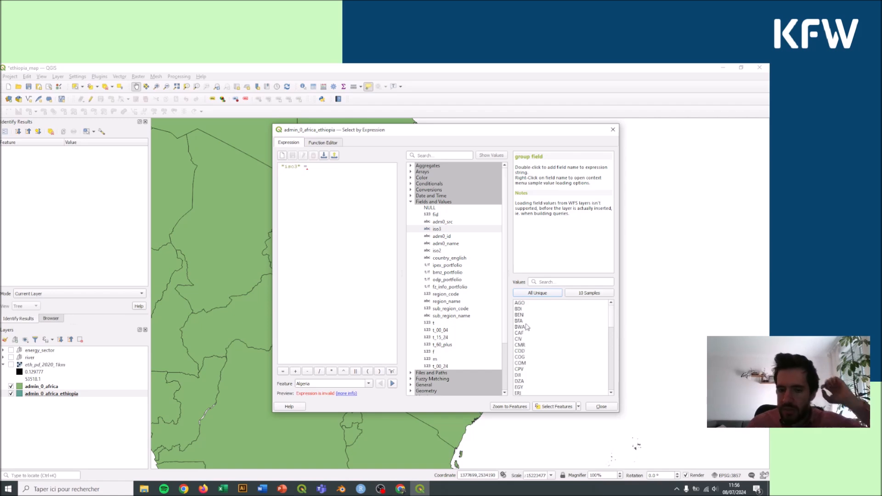
{"action": "scroll", "coordinate": [529, 326], "scroll_direction": "down", "scroll_amount": 1}
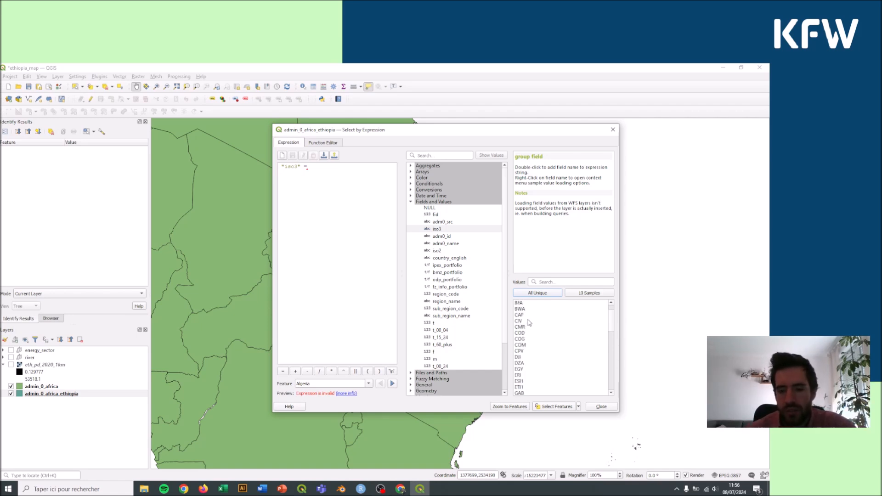
{"action": "scroll", "coordinate": [529, 336], "scroll_direction": "up", "scroll_amount": 1}
{"action": "scroll", "coordinate": [519, 314], "scroll_direction": "down", "scroll_amount": 4}
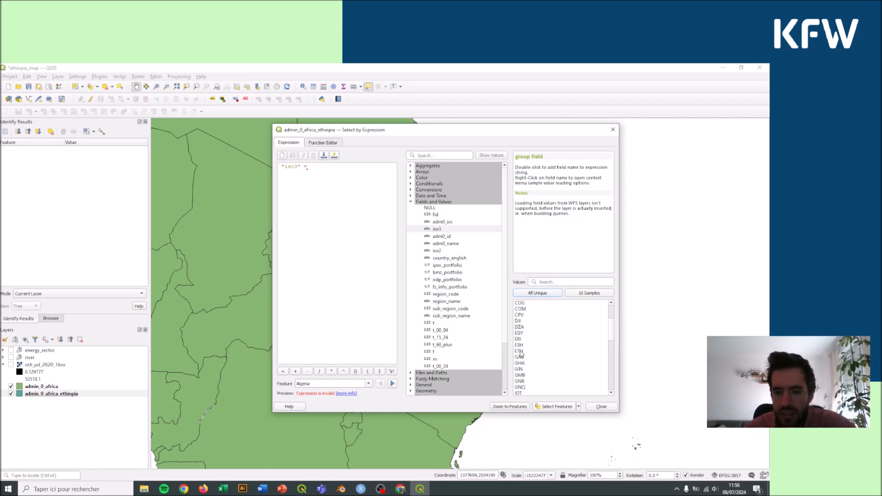
{"action": "left_click", "coordinate": [521, 351]}
{"action": "double_click", "coordinate": [521, 352]}
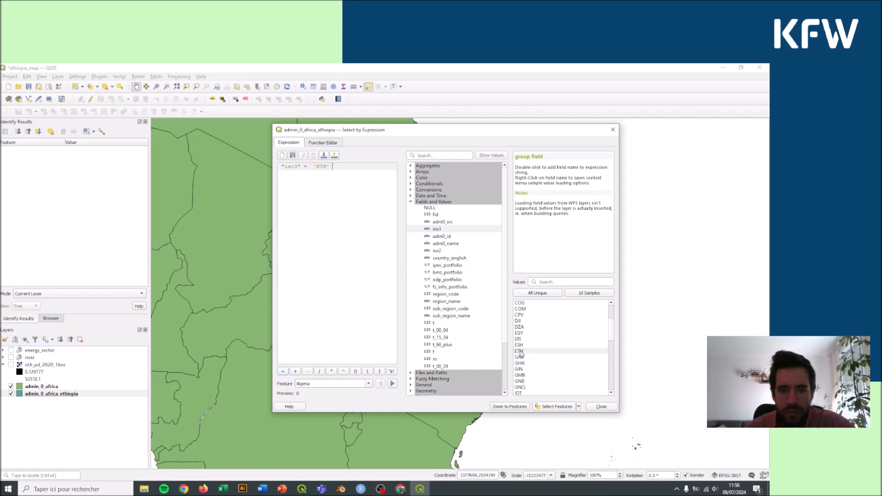
{"action": "left_click_drag", "start_coordinate": [422, 136], "coordinate": [567, 80]}
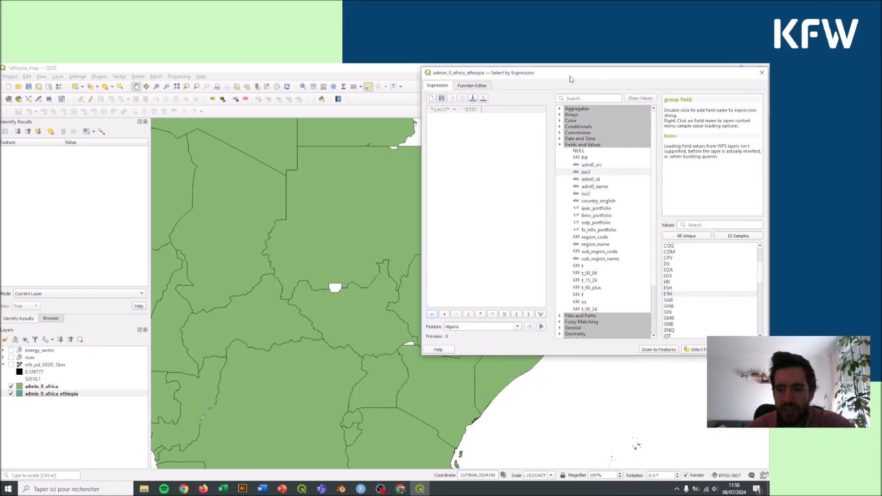
{"action": "left_click", "coordinate": [697, 350]}
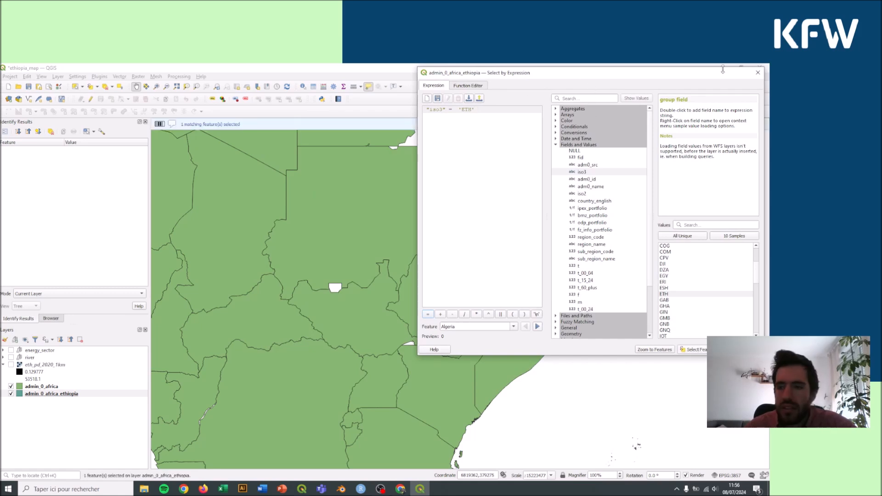
Hide the admin_0_africa layer and move the expression dialog clear of Ethiopia on the map
{"action": "left_click", "coordinate": [11, 387]}
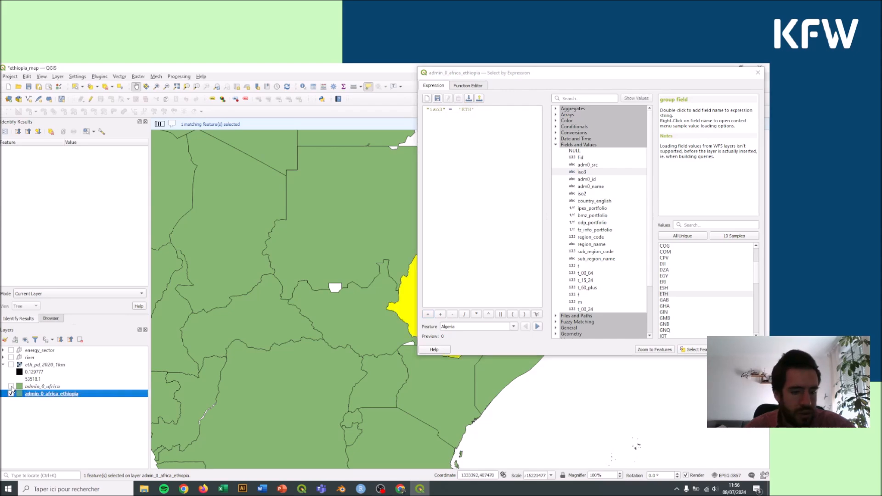
{"action": "left_click_drag", "start_coordinate": [320, 145], "coordinate": [682, 123]}
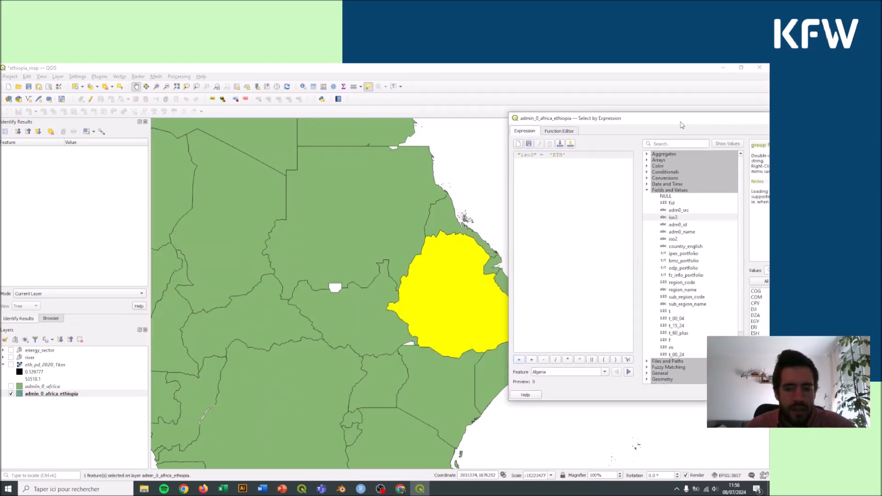
{"action": "left_click", "coordinate": [11, 387]}
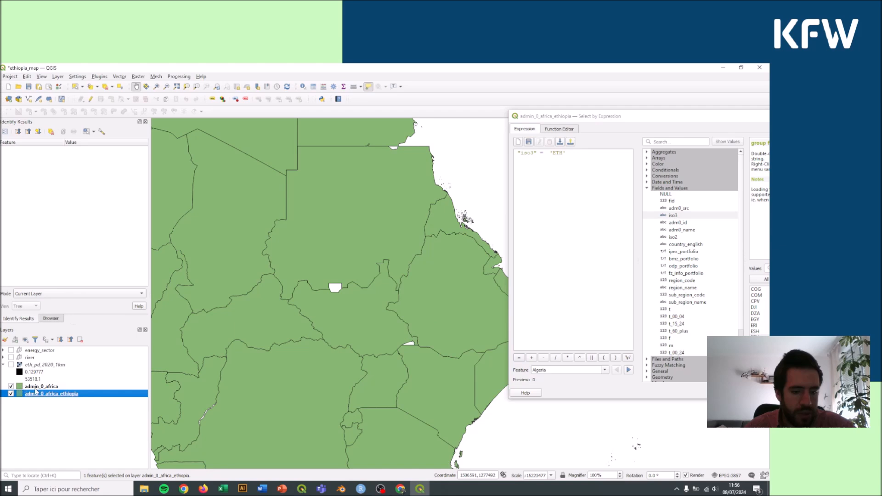
{"action": "left_click", "coordinate": [12, 387]}
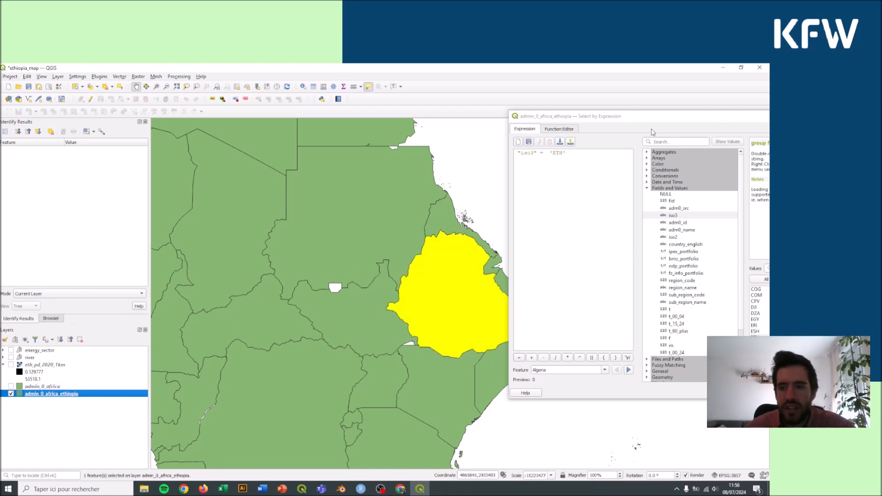
{"action": "left_click_drag", "start_coordinate": [662, 118], "coordinate": [167, 92]}
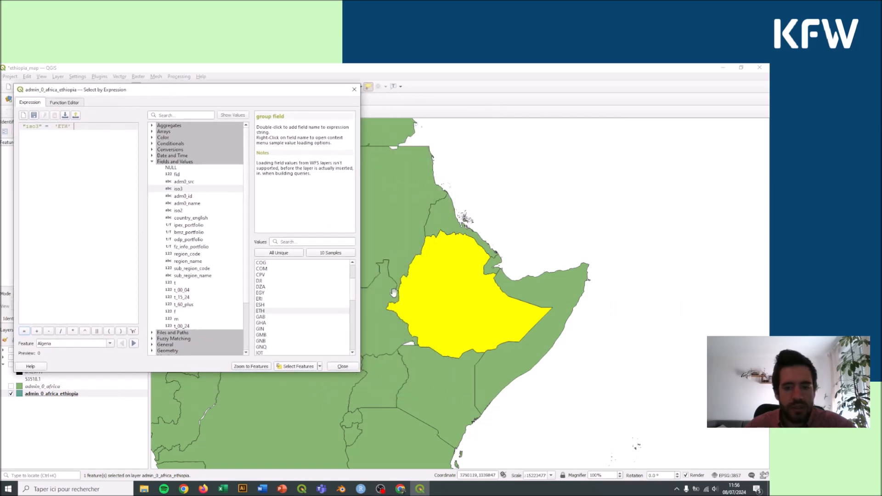
{"action": "scroll", "coordinate": [450, 278], "scroll_direction": "down", "scroll_amount": 1}
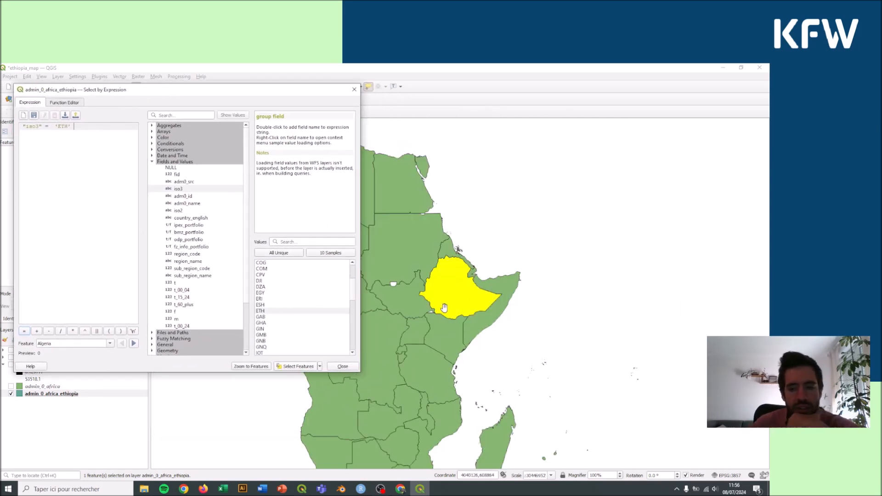
Clear the selection expression and the function search text in the Select by Expression dialog
{"action": "left_click_drag", "start_coordinate": [223, 89], "coordinate": [280, 112]}
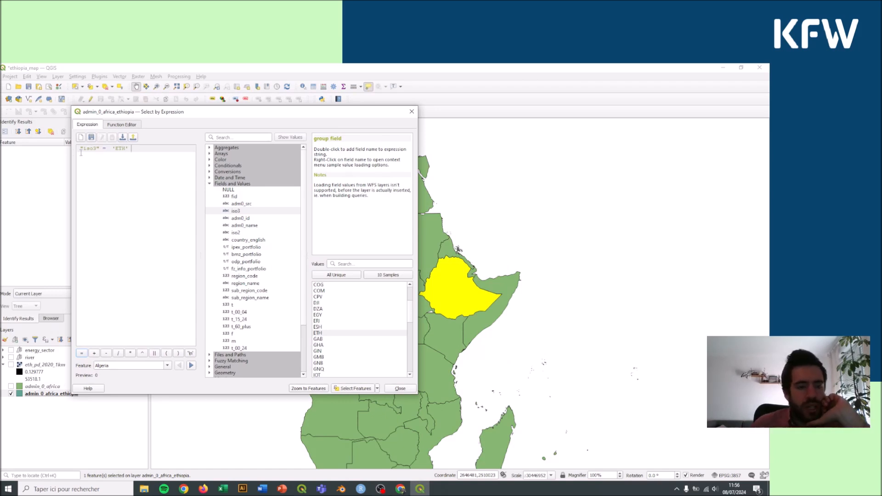
{"action": "key", "text": "ctrl+a"}
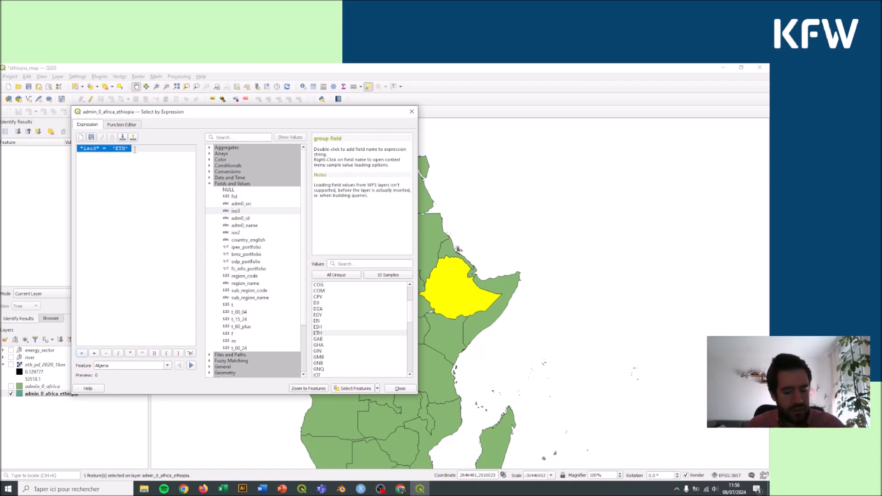
{"action": "key", "text": "Delete"}
{"action": "scroll", "coordinate": [245, 303], "scroll_direction": "down", "scroll_amount": 1}
{"action": "scroll", "coordinate": [250, 311], "scroll_direction": "up", "scroll_amount": 1}
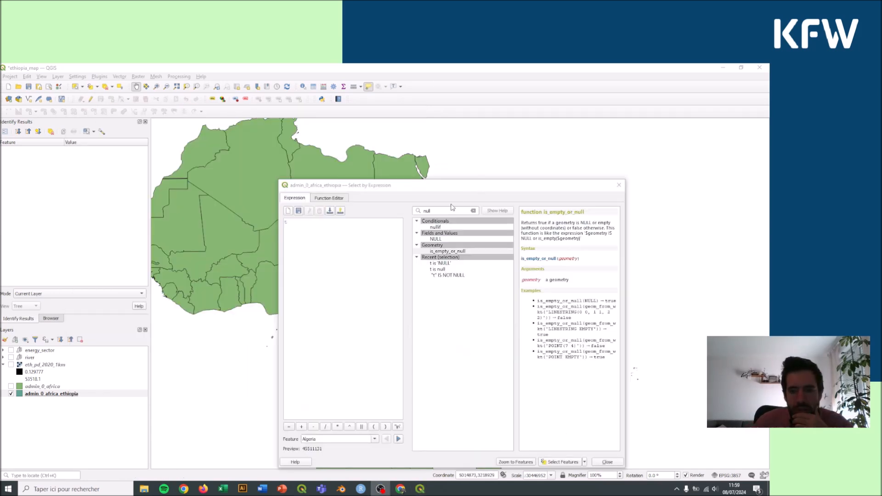
{"action": "double_click", "coordinate": [448, 209]}
{"action": "key", "text": "BackSpace"}
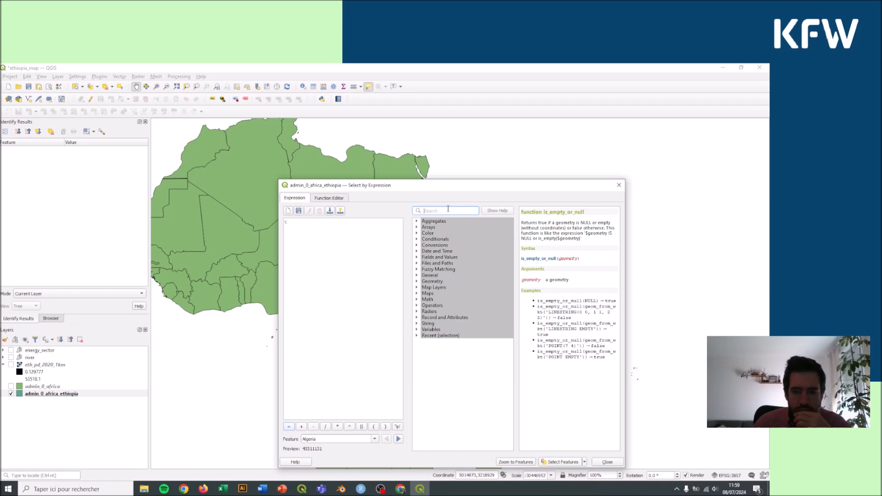
{"action": "left_click", "coordinate": [290, 224]}
{"action": "key", "text": "BackSpace"}
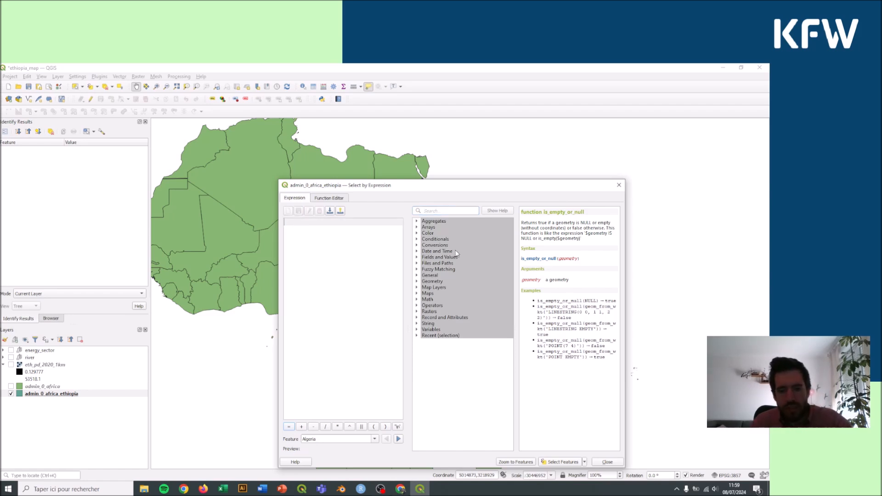
Select the countries matching "t" > 10000000 and move the dialog aside to uncover the map
{"action": "left_click", "coordinate": [417, 257]}
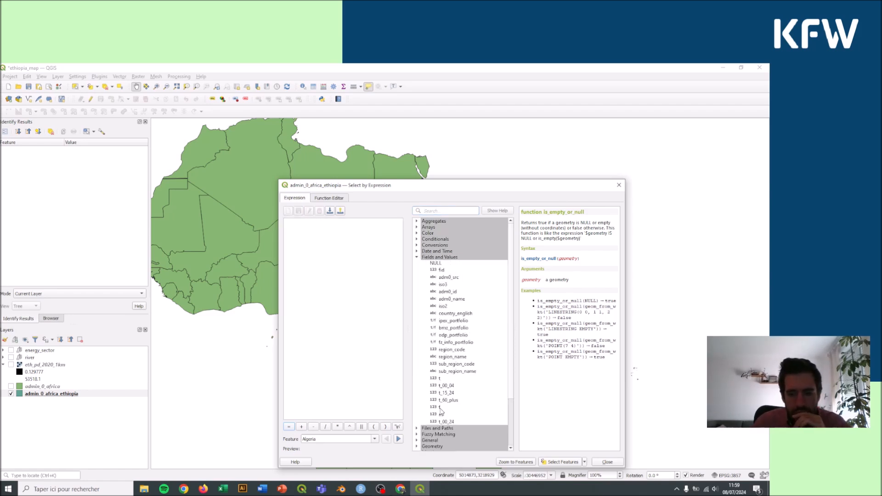
{"action": "double_click", "coordinate": [440, 379]}
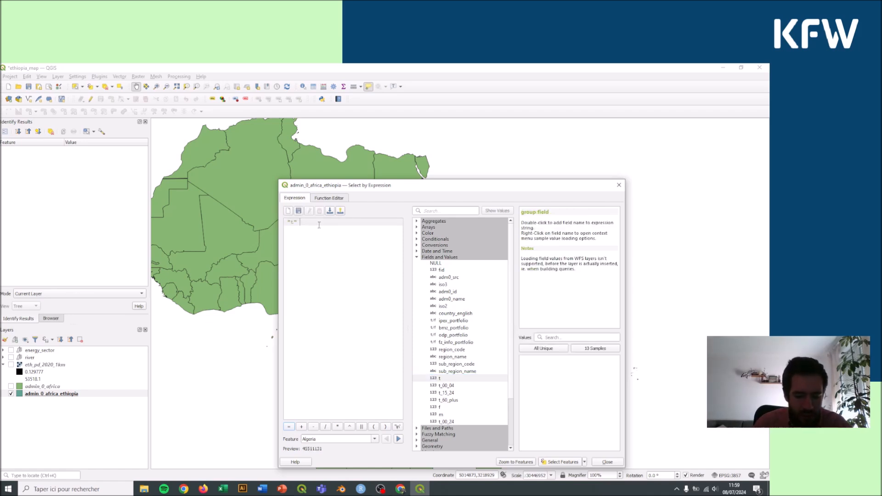
{"action": "type", "text": ">"}
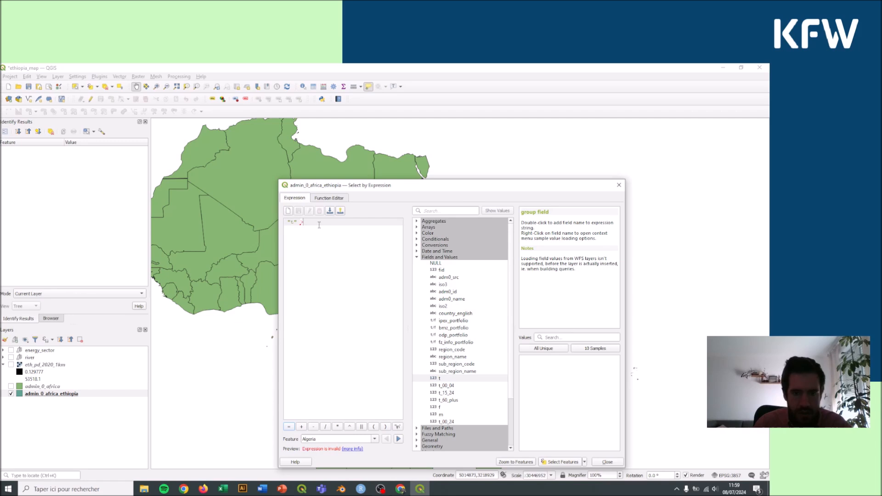
{"action": "type", "text": " 10000000"}
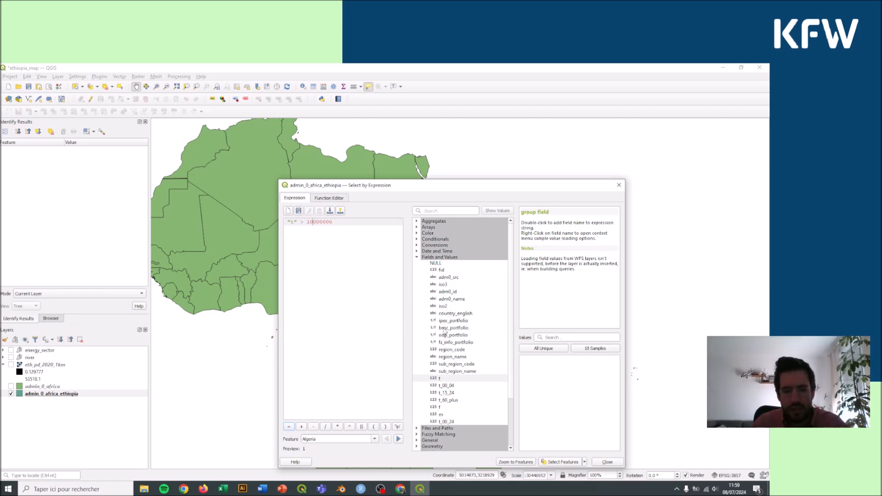
{"action": "left_click", "coordinate": [562, 462]}
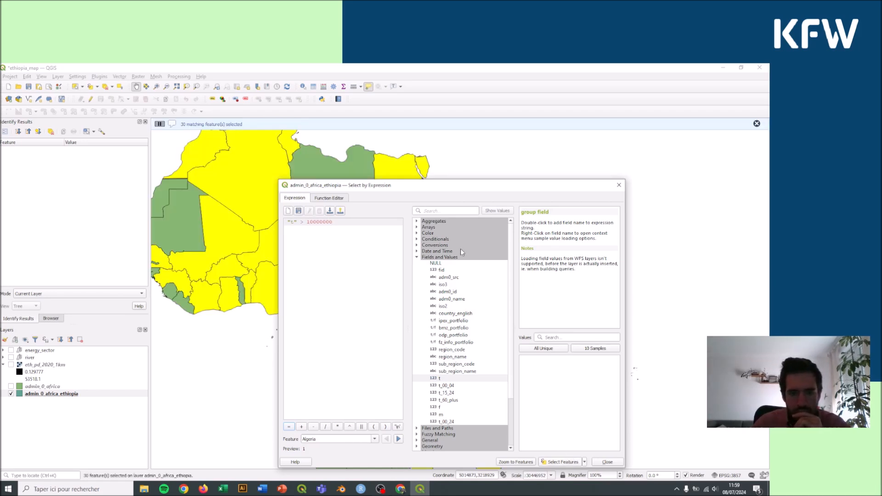
{"action": "left_click_drag", "start_coordinate": [444, 195], "coordinate": [636, 141]}
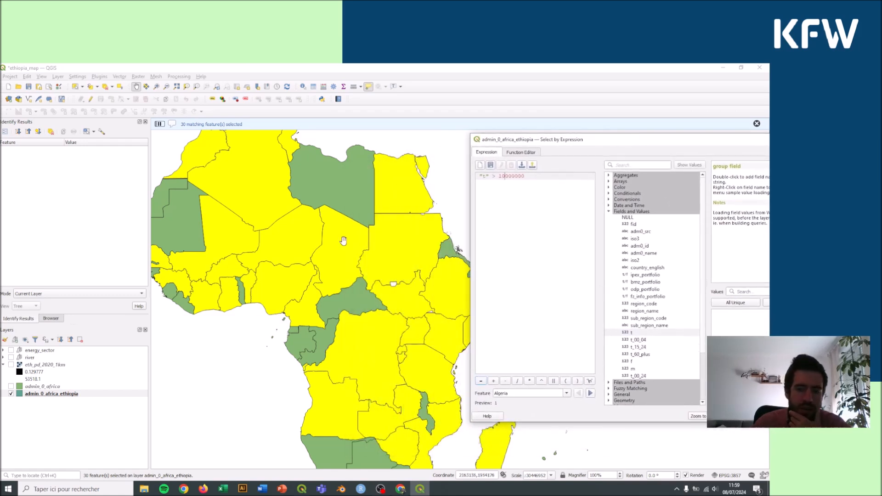
Clear the selection of countries in the admin_0_africa_ethiopia layer by selecting an empty area of the map
{"action": "left_click_drag", "start_coordinate": [393, 315], "coordinate": [353, 288]}
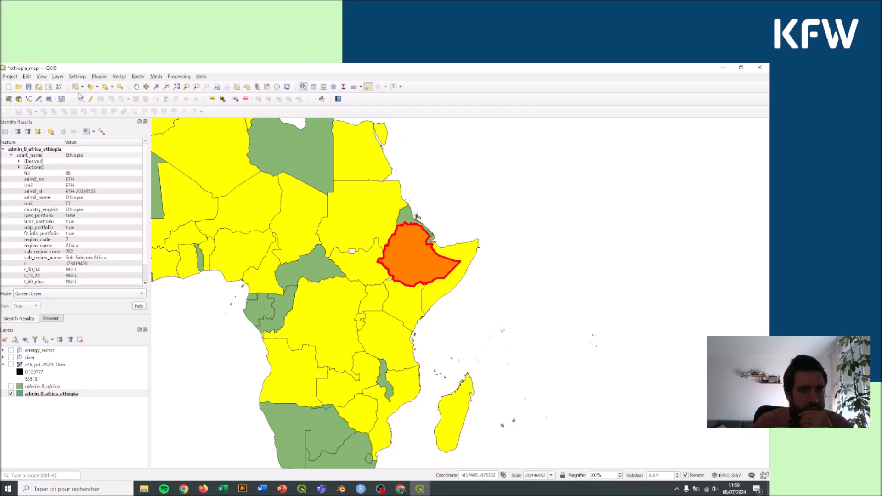
{"action": "left_click", "coordinate": [75, 86]}
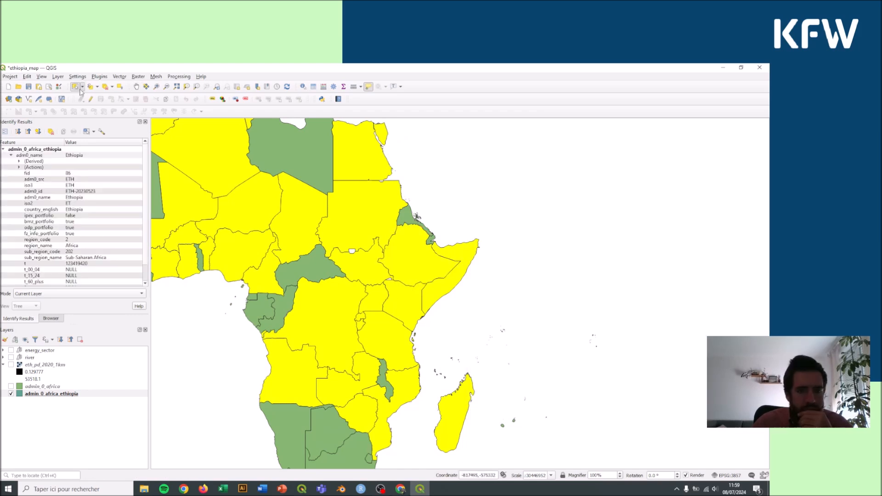
{"action": "left_click", "coordinate": [510, 223]}
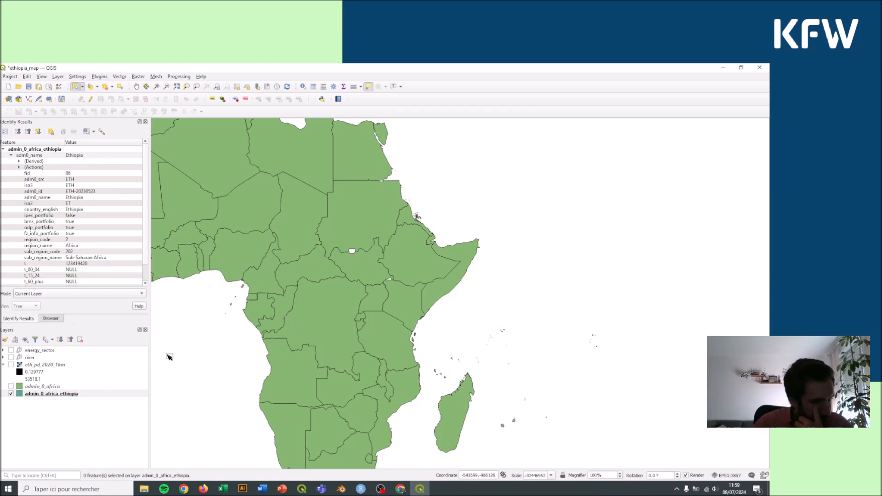
Examine Ethiopia and its neighbouring countries on the map at close range and at the scale of the whole continent
{"action": "scroll", "coordinate": [419, 271], "scroll_direction": "up", "scroll_amount": 2}
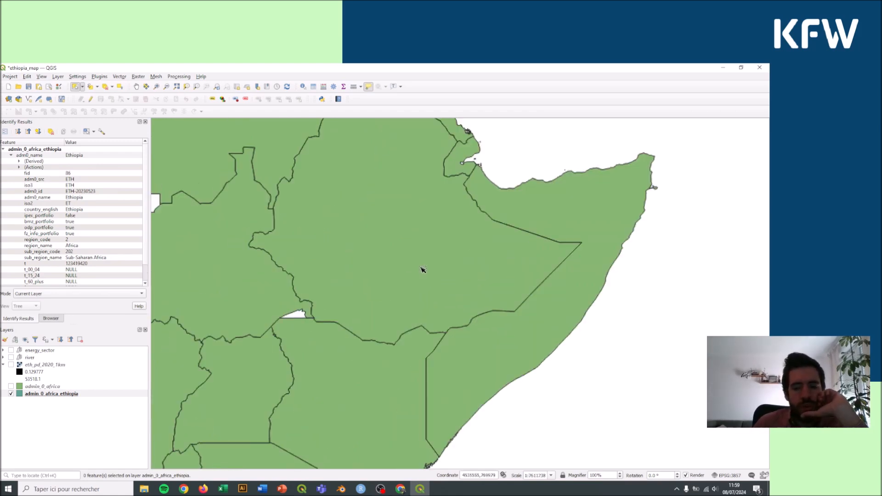
{"action": "left_click", "coordinate": [136, 87]}
{"action": "left_click_drag", "start_coordinate": [399, 189], "coordinate": [397, 257]}
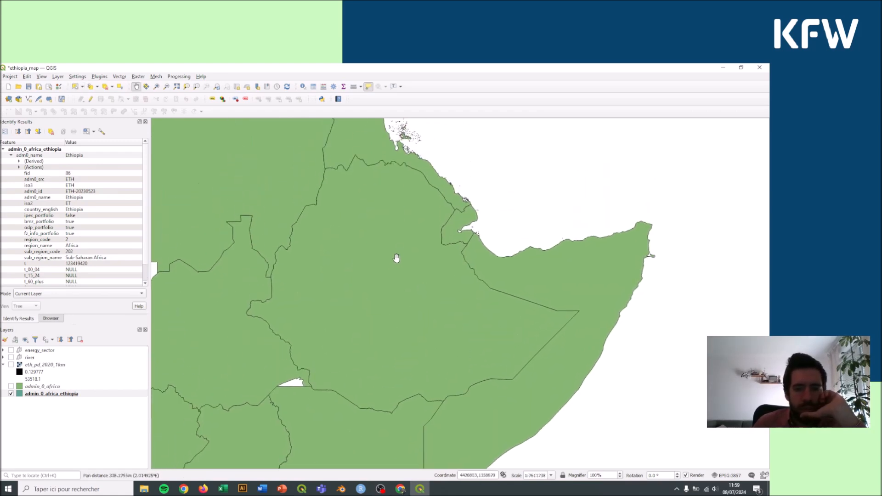
{"action": "scroll", "coordinate": [399, 258], "scroll_direction": "down", "scroll_amount": 1}
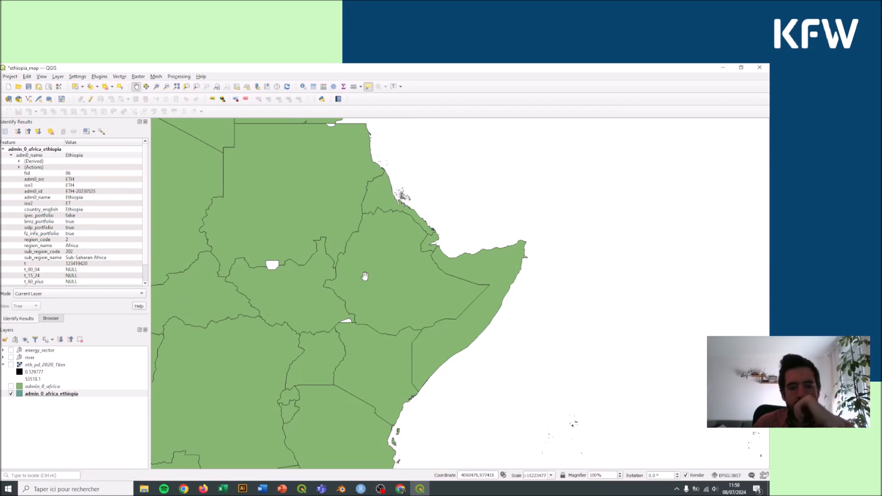
{"action": "left_click_drag", "start_coordinate": [383, 263], "coordinate": [370, 274]}
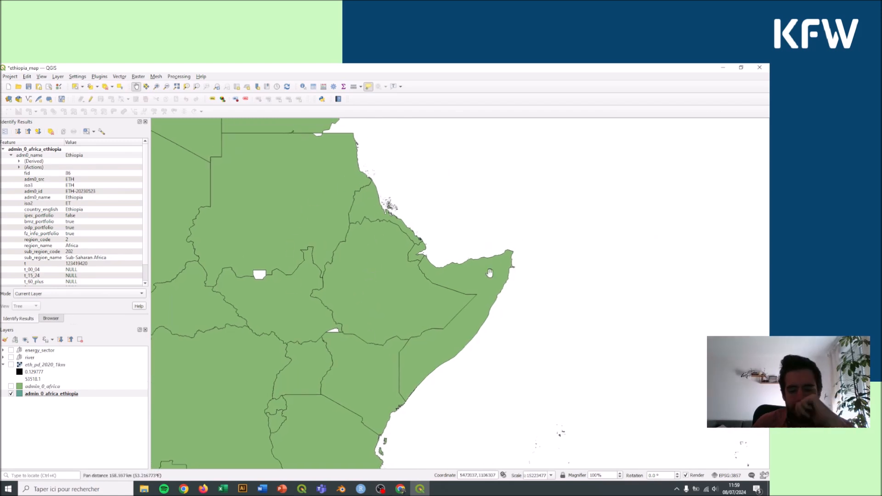
{"action": "scroll", "coordinate": [387, 298], "scroll_direction": "up", "scroll_amount": 1}
{"action": "left_click_drag", "start_coordinate": [403, 267], "coordinate": [402, 282]}
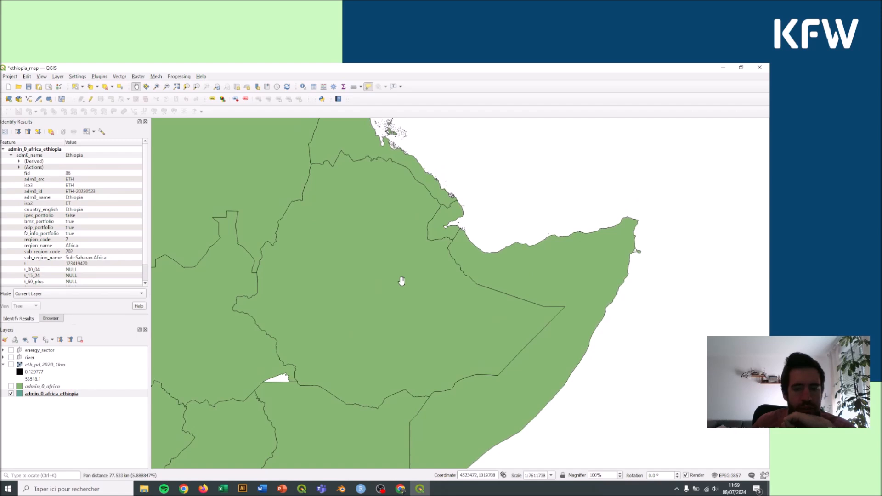
{"action": "scroll", "coordinate": [401, 281], "scroll_direction": "down", "scroll_amount": 1}
{"action": "scroll", "coordinate": [401, 282], "scroll_direction": "down", "scroll_amount": 2}
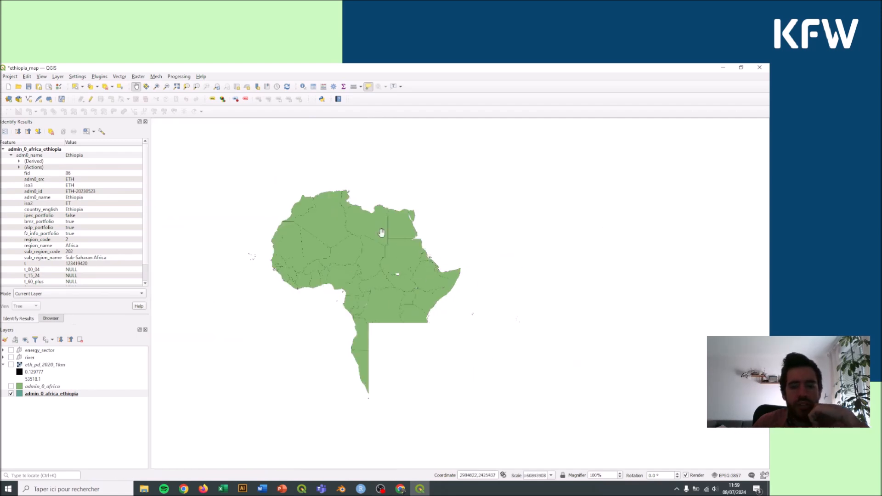
{"action": "scroll", "coordinate": [426, 278], "scroll_direction": "up", "scroll_amount": 2}
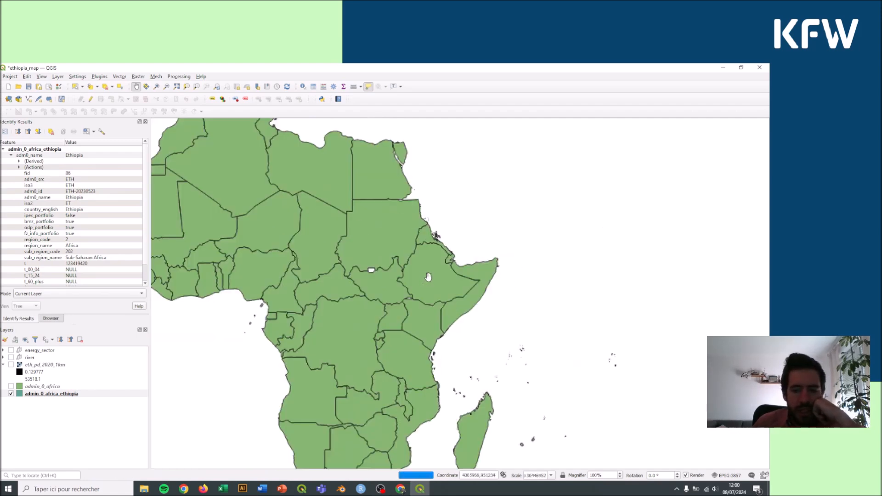
{"action": "scroll", "coordinate": [434, 261], "scroll_direction": "up", "scroll_amount": 1}
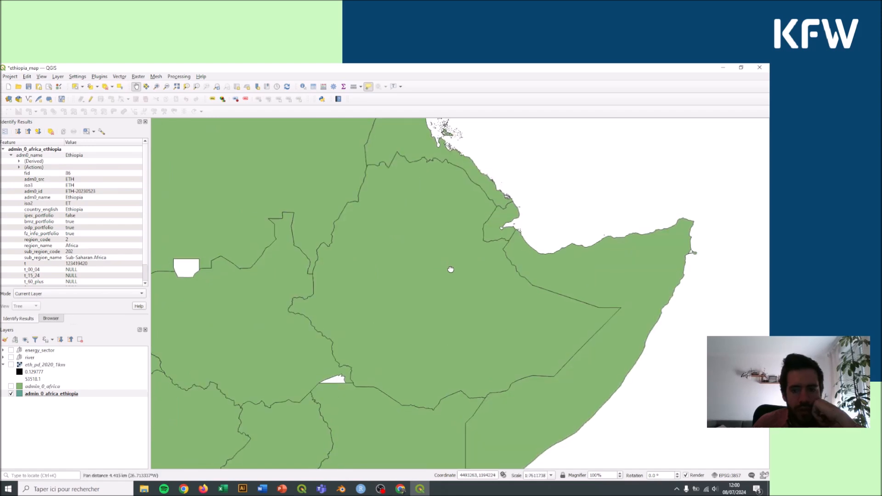
Fit the map view to Ethiopia and save that extent as a project bookmark named ethiopia
{"action": "left_click_drag", "start_coordinate": [449, 268], "coordinate": [360, 248]}
{"action": "left_click", "coordinate": [156, 86]}
{"action": "left_click_drag", "start_coordinate": [183, 132], "coordinate": [618, 432]}
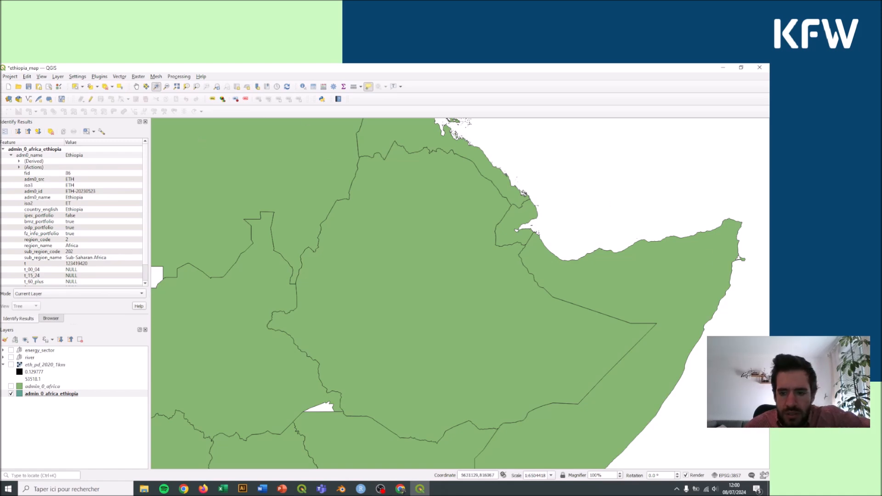
{"action": "mouse_move", "coordinate": [291, 292]}
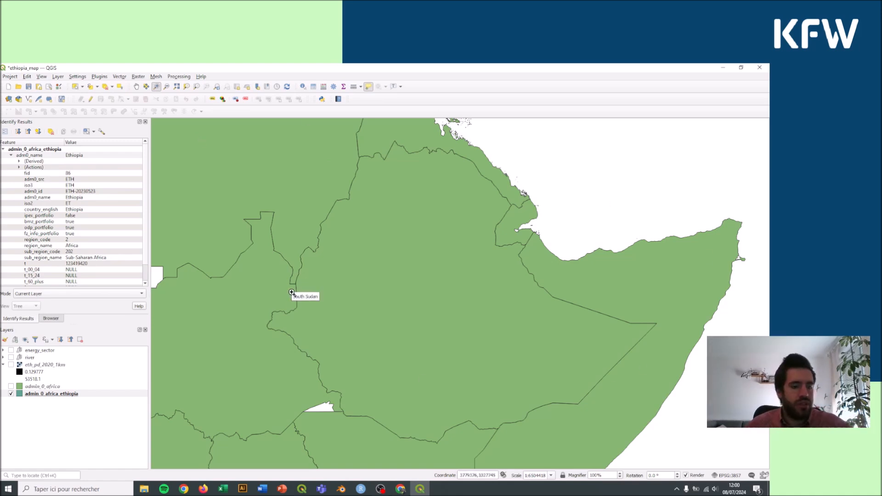
{"action": "left_click", "coordinate": [257, 88]}
{"action": "left_click_drag", "start_coordinate": [363, 202], "coordinate": [271, 149]}
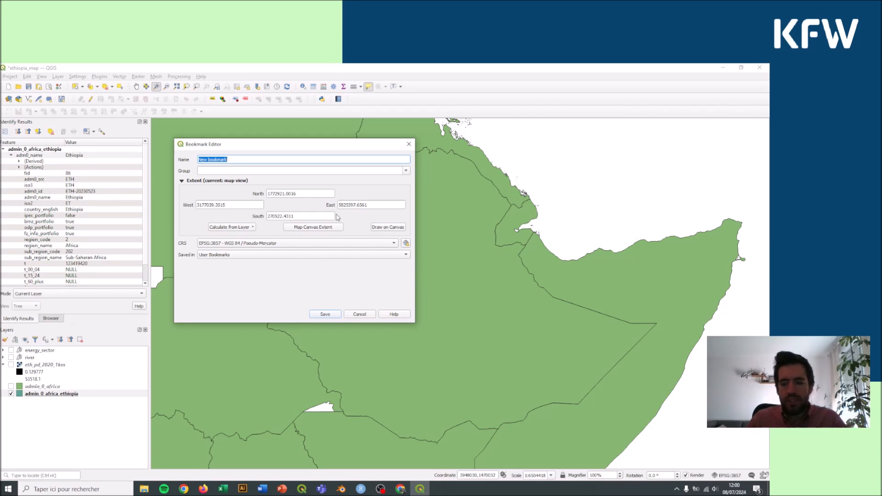
{"action": "type", "text": "ethiopia"}
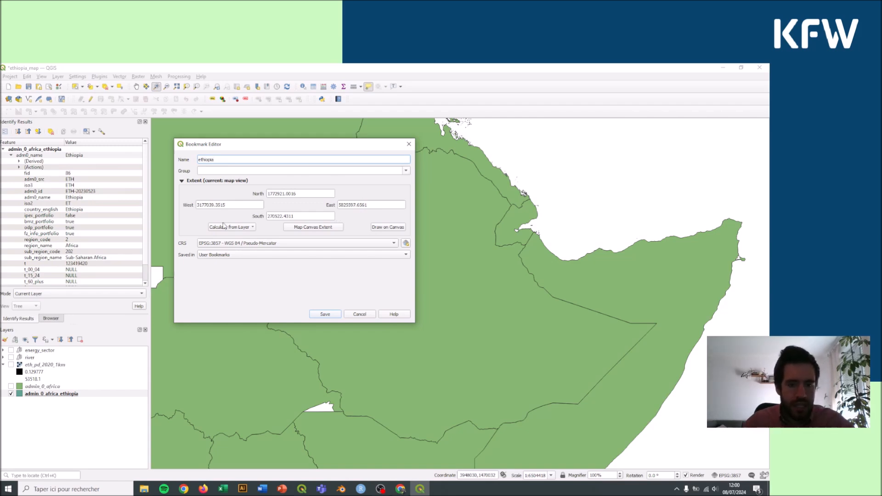
{"action": "left_click", "coordinate": [286, 255]}
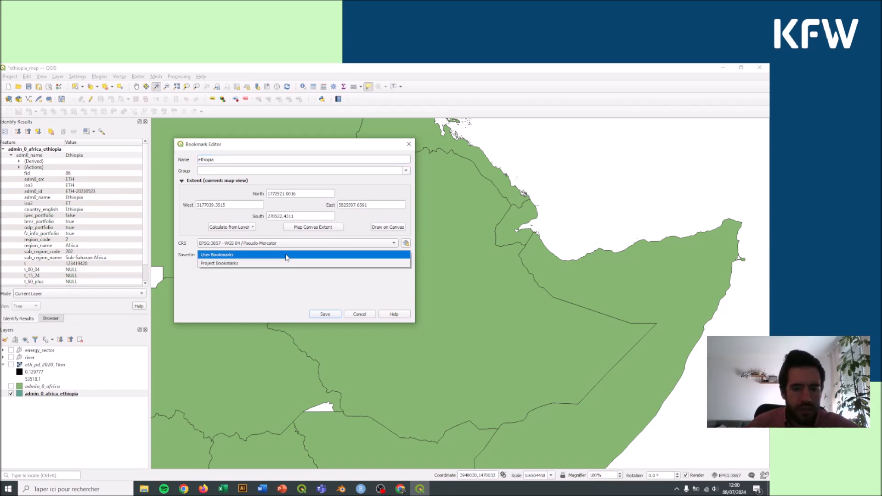
{"action": "left_click", "coordinate": [222, 265]}
{"action": "left_click", "coordinate": [325, 314]}
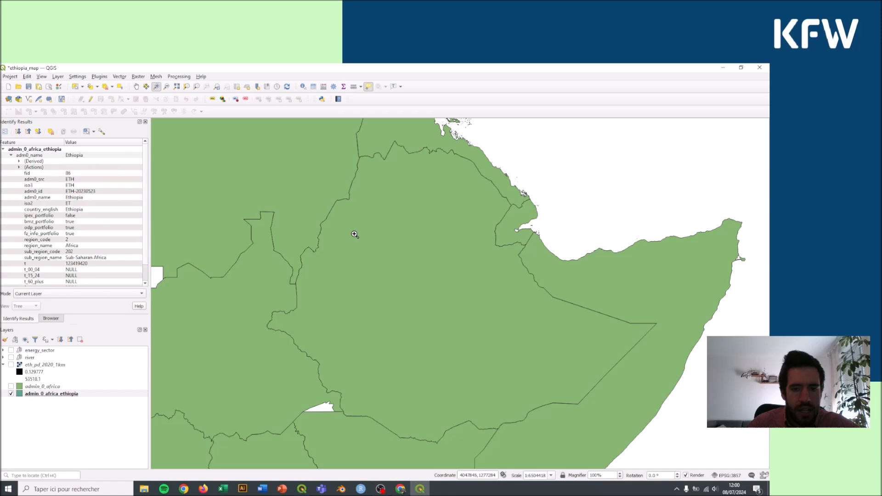
Frame Ethiopia with its surrounding countries and save the extent as a project bookmark named ethiopia_region
{"action": "scroll", "coordinate": [326, 217], "scroll_direction": "down", "scroll_amount": 3}
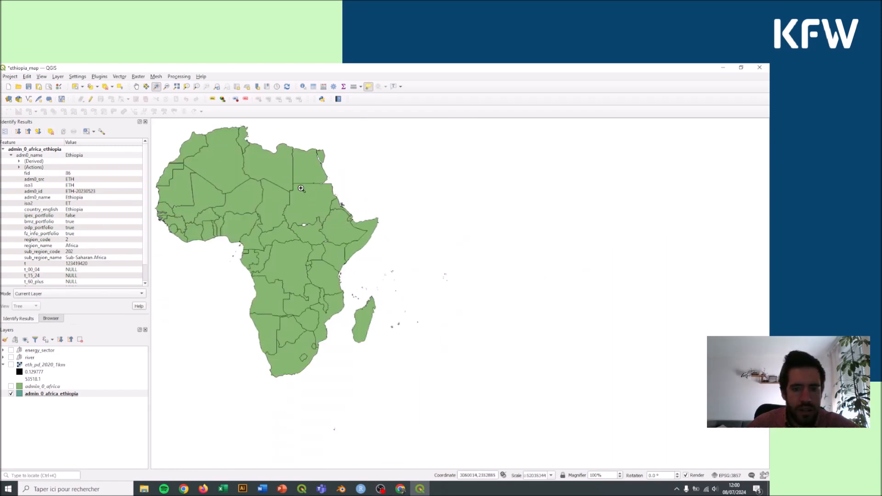
{"action": "left_click_drag", "start_coordinate": [285, 181], "coordinate": [398, 277]}
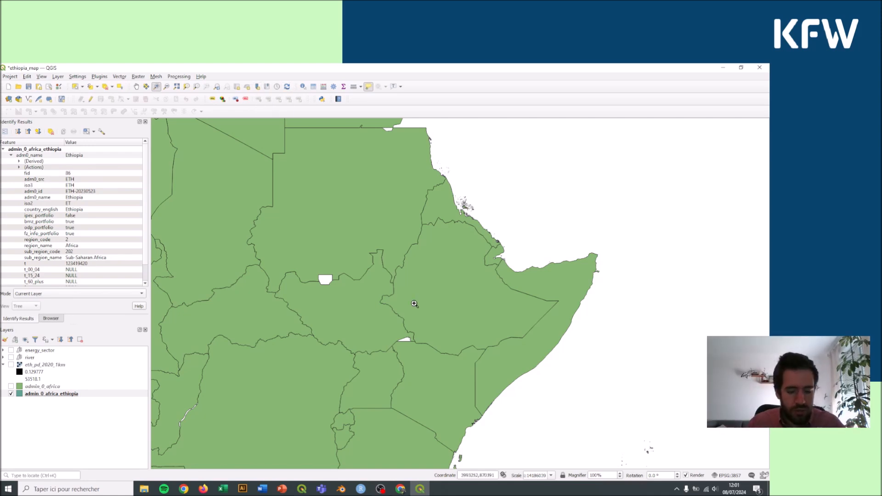
{"action": "key", "text": "ctrl+b"}
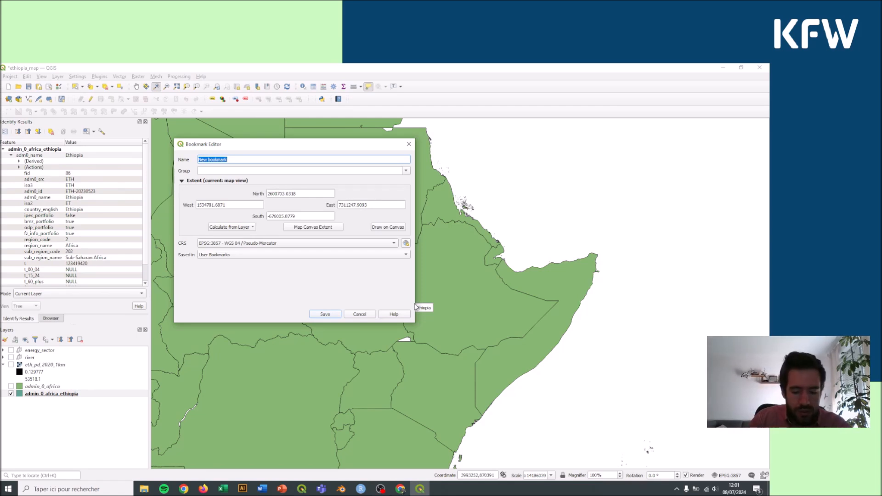
{"action": "type", "text": "Et"}
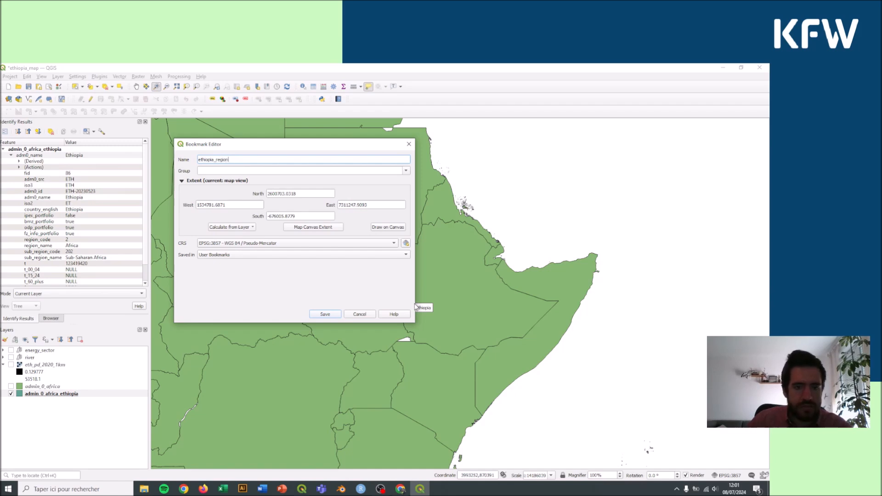
{"action": "left_click", "coordinate": [277, 255]}
{"action": "left_click", "coordinate": [309, 262]}
{"action": "left_click", "coordinate": [324, 313]}
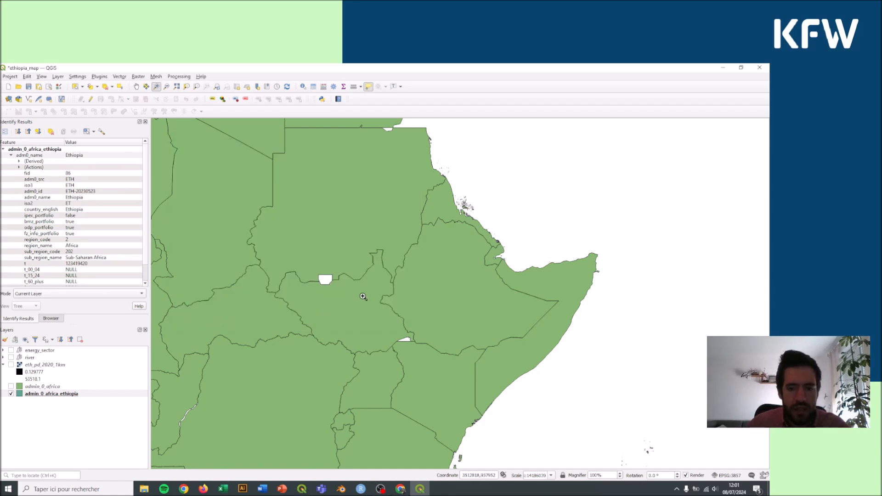
Bring all of Africa into view and save the extent as a project bookmark named AFRICA
{"action": "scroll", "coordinate": [363, 296], "scroll_direction": "down", "scroll_amount": 2}
{"action": "left_click_drag", "start_coordinate": [192, 192], "coordinate": [456, 445]}
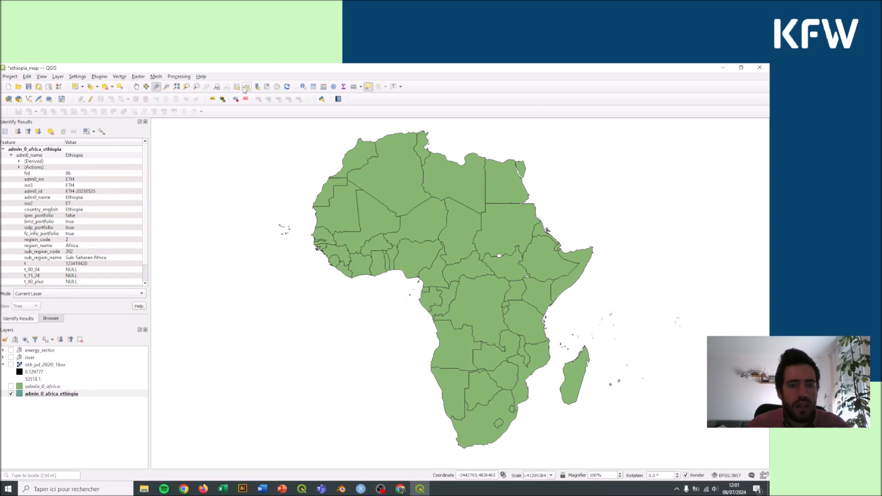
{"action": "left_click", "coordinate": [257, 88]}
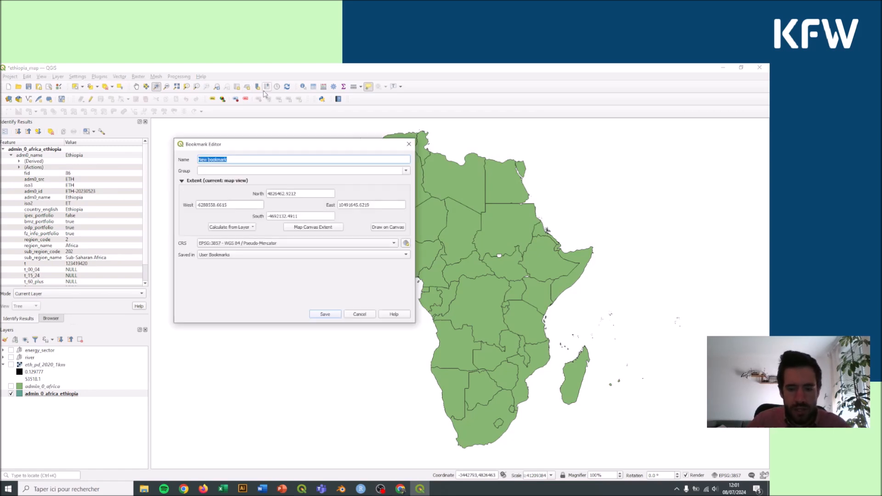
{"action": "type", "text": "AFRICA"}
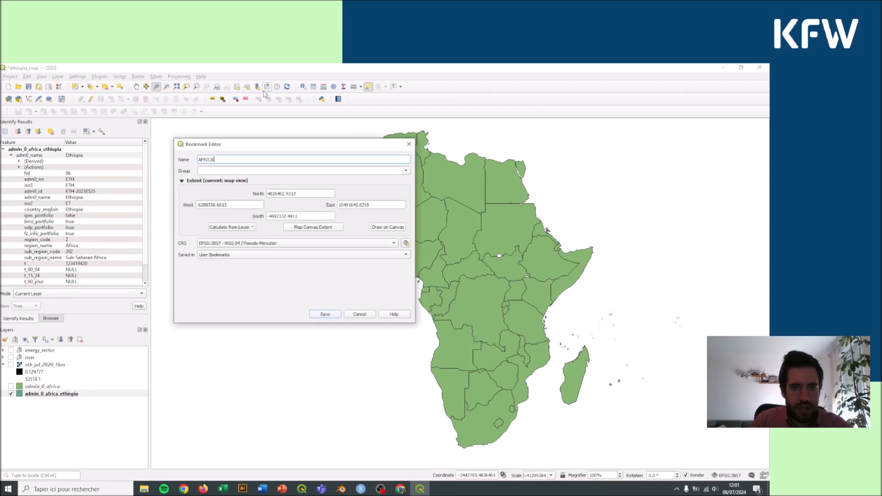
{"action": "left_click", "coordinate": [243, 256]}
{"action": "left_click", "coordinate": [243, 267]}
{"action": "left_click", "coordinate": [313, 313]}
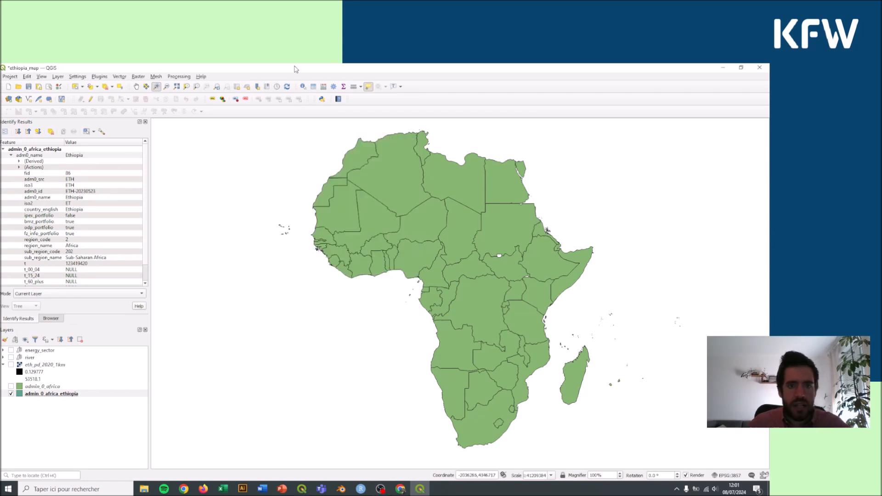
Show the spatial bookmarks in the browser and expand both the project and the user bookmarks
{"action": "left_click", "coordinate": [267, 88]}
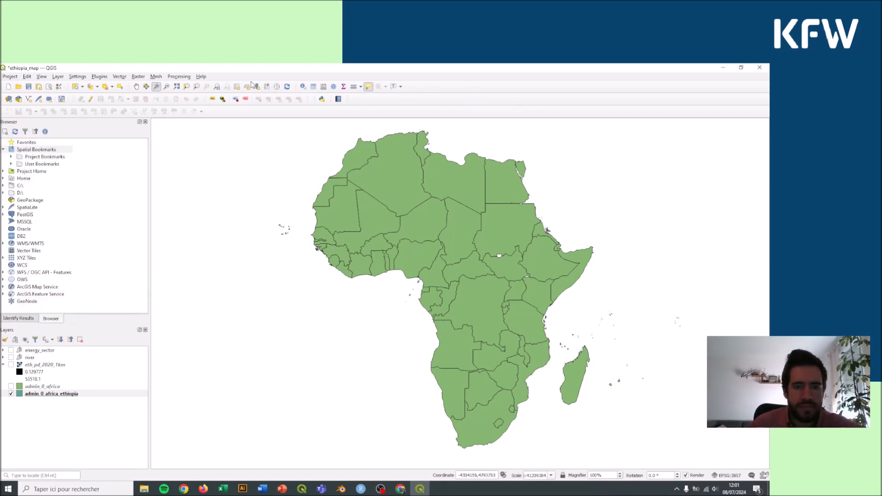
{"action": "left_click", "coordinate": [24, 319]}
{"action": "left_click", "coordinate": [51, 320]}
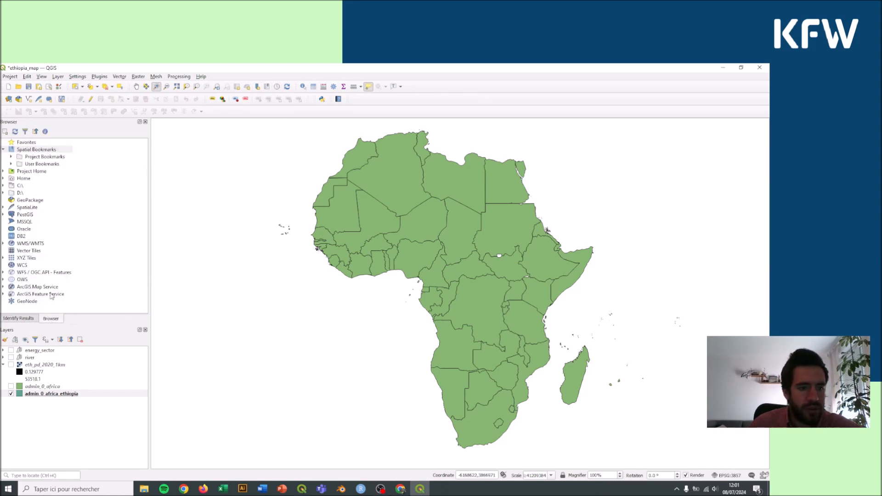
{"action": "left_click", "coordinate": [4, 152]}
{"action": "left_click", "coordinate": [26, 143]}
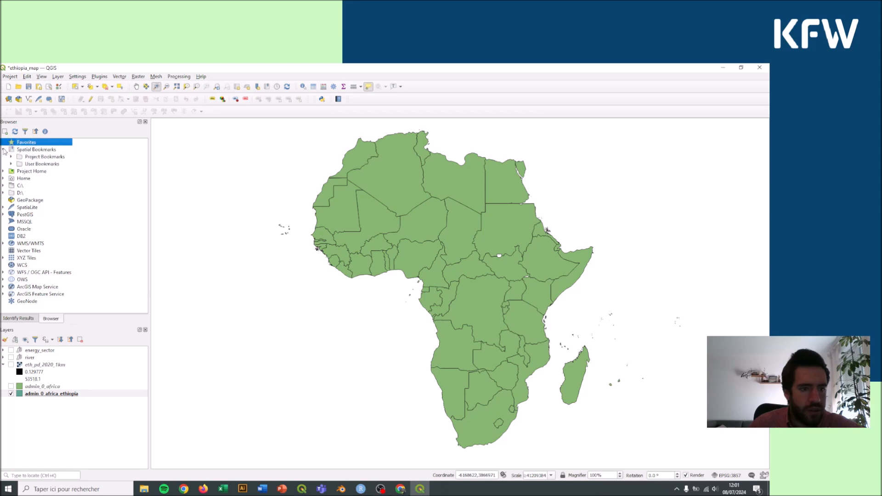
{"action": "left_click", "coordinate": [3, 150]}
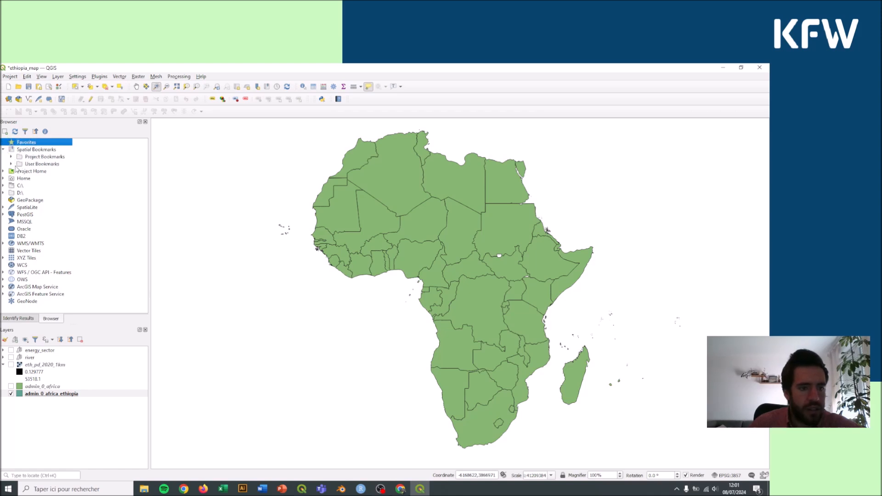
{"action": "left_click", "coordinate": [11, 164]}
{"action": "left_click", "coordinate": [11, 157]}
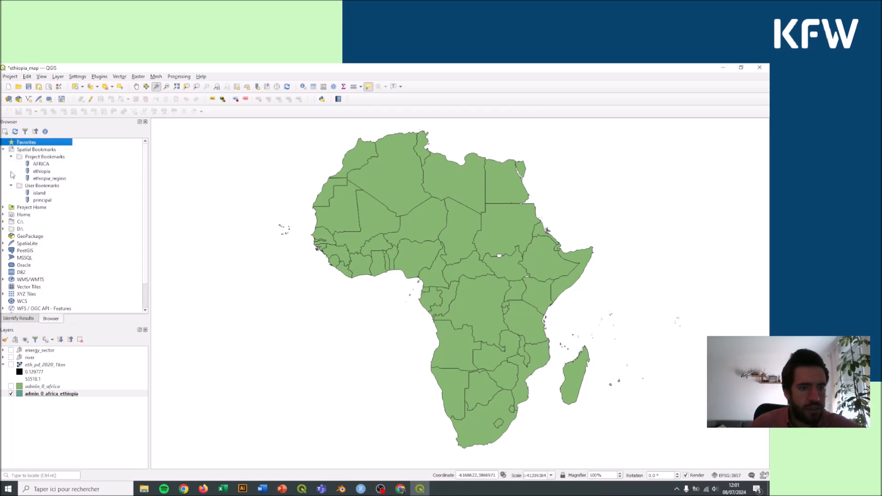
{"action": "left_click", "coordinate": [11, 185]}
{"action": "left_click", "coordinate": [11, 186]}
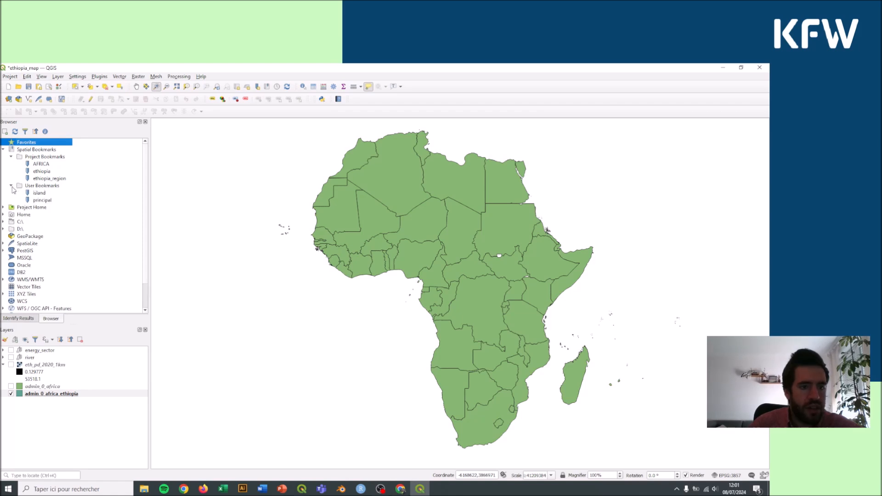
Zoom the map to the island user bookmark, and return to the project bookmarks with AFRICA selected
{"action": "double_click", "coordinate": [42, 194]}
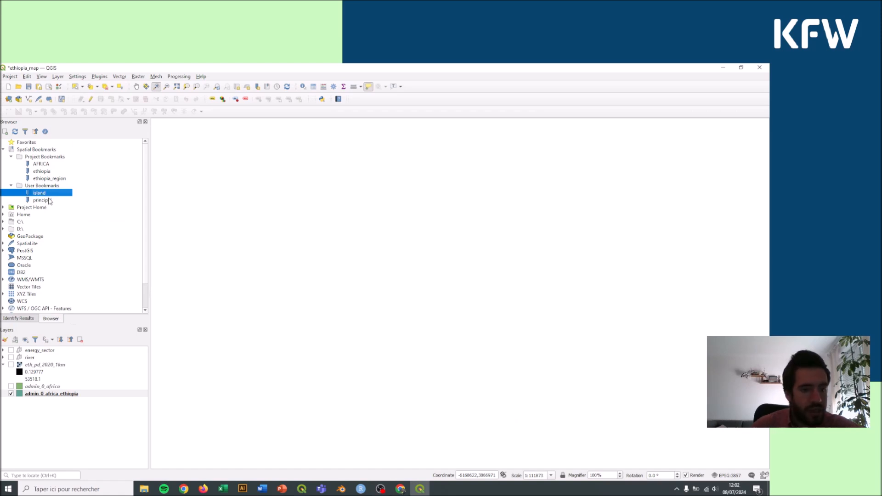
{"action": "left_click", "coordinate": [46, 200]}
{"action": "left_click", "coordinate": [35, 193]}
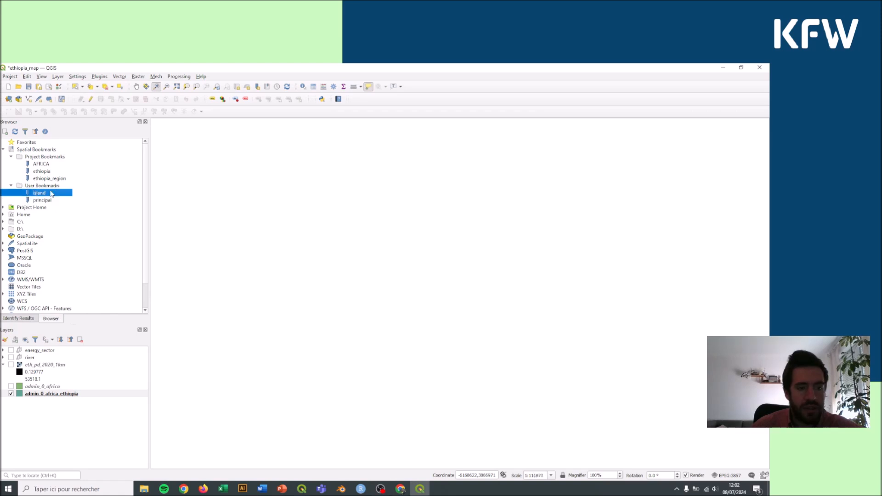
{"action": "left_click", "coordinate": [12, 186]}
{"action": "left_click", "coordinate": [38, 165]}
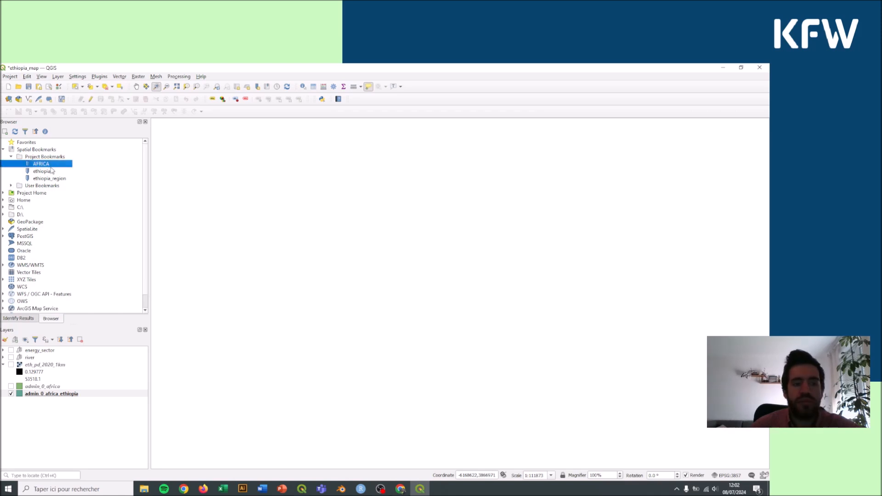
Check the AFRICA, ethiopia and ethiopia_region project bookmarks by zooming to each in turn, and save the project
{"action": "double_click", "coordinate": [42, 165]}
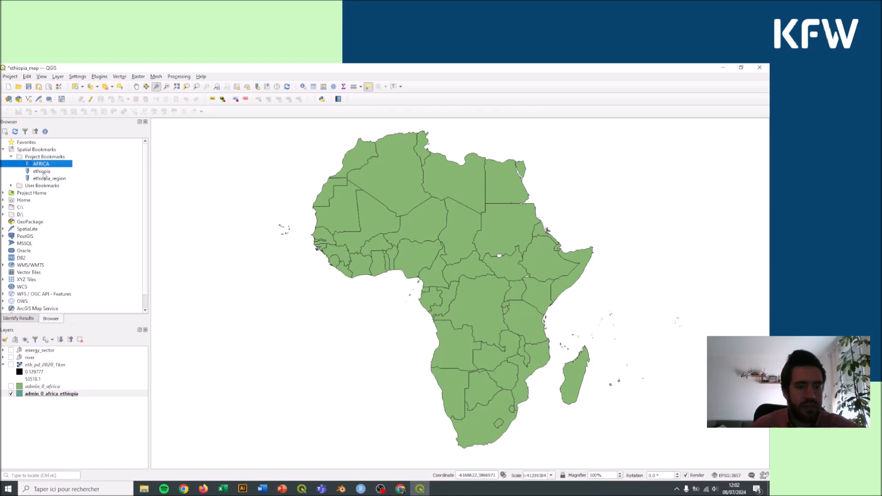
{"action": "double_click", "coordinate": [43, 172]}
{"action": "double_click", "coordinate": [47, 179]}
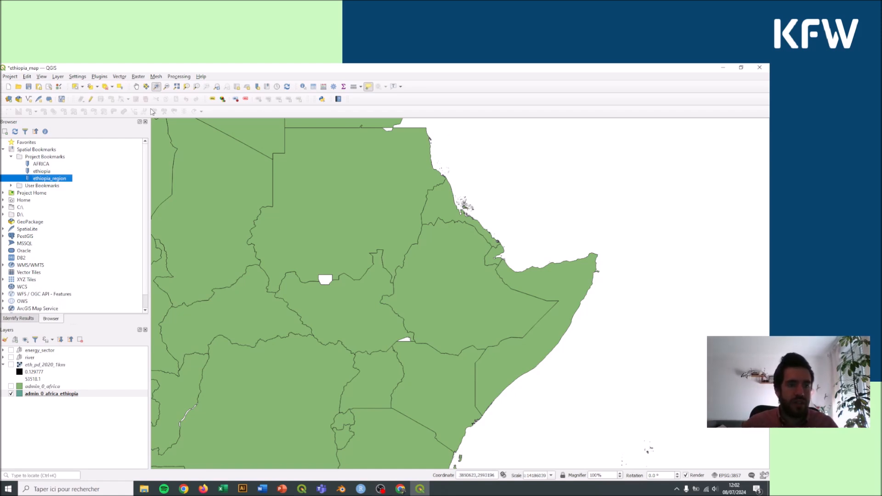
{"action": "left_click", "coordinate": [28, 87]}
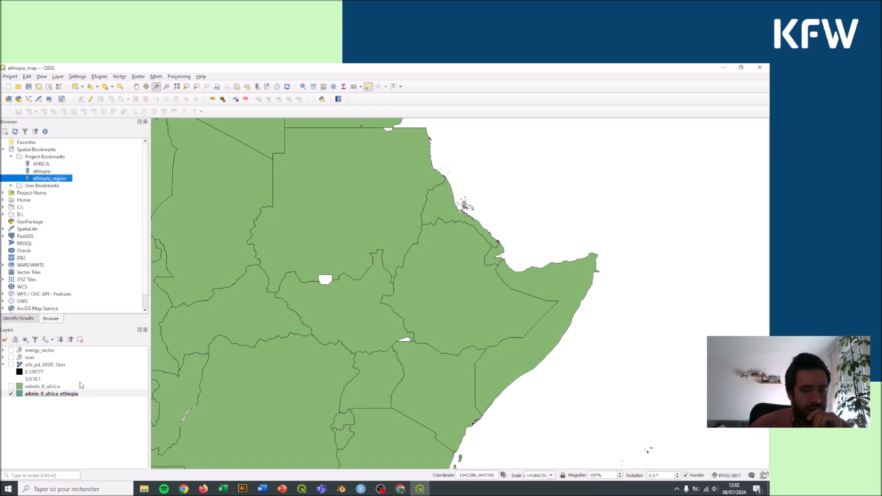
Make the admin_0_africa layer visible and place admin_0_africa_ethiopia above it in the layer order
{"action": "mouse_move", "coordinate": [352, 259]}
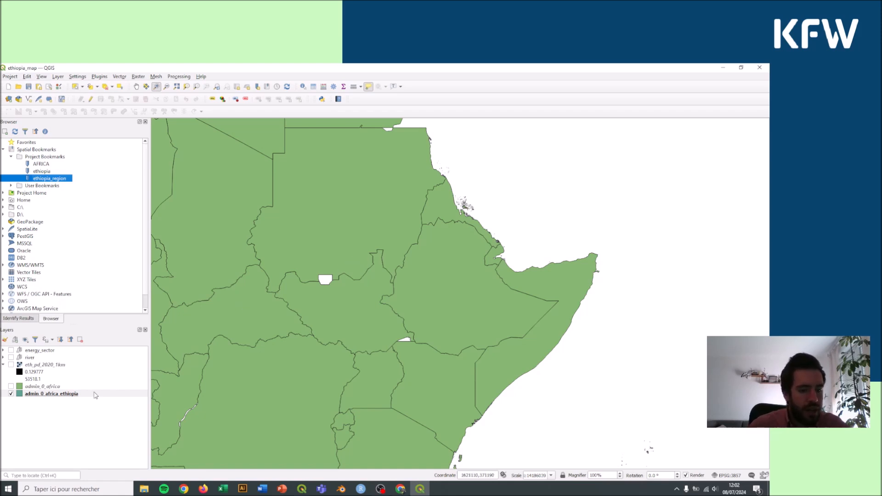
{"action": "left_click", "coordinate": [11, 387]}
{"action": "left_click", "coordinate": [11, 394]}
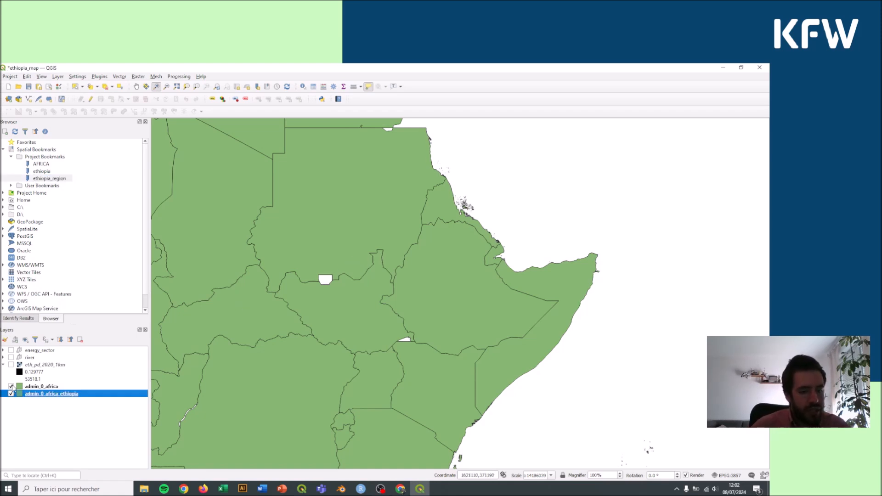
{"action": "left_click", "coordinate": [48, 390]}
{"action": "left_click_drag", "start_coordinate": [48, 391], "coordinate": [56, 398]}
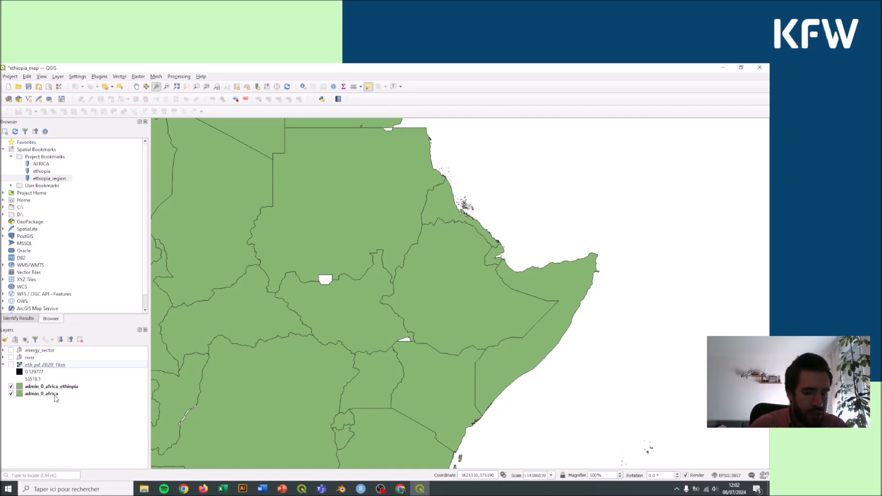
Filter the admin_0_africa_ethiopia layer with the expression "iso3" = 'ETH', testing the query before applying it
{"action": "right_click", "coordinate": [52, 388]}
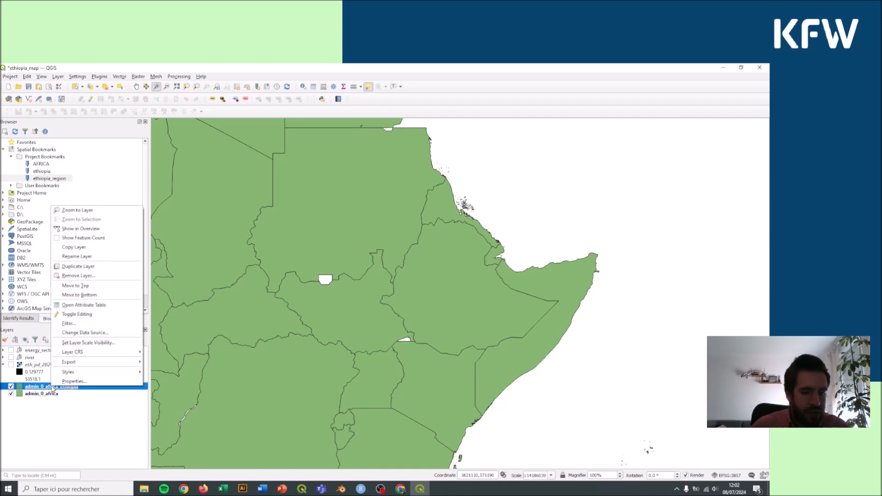
{"action": "left_click", "coordinate": [69, 324]}
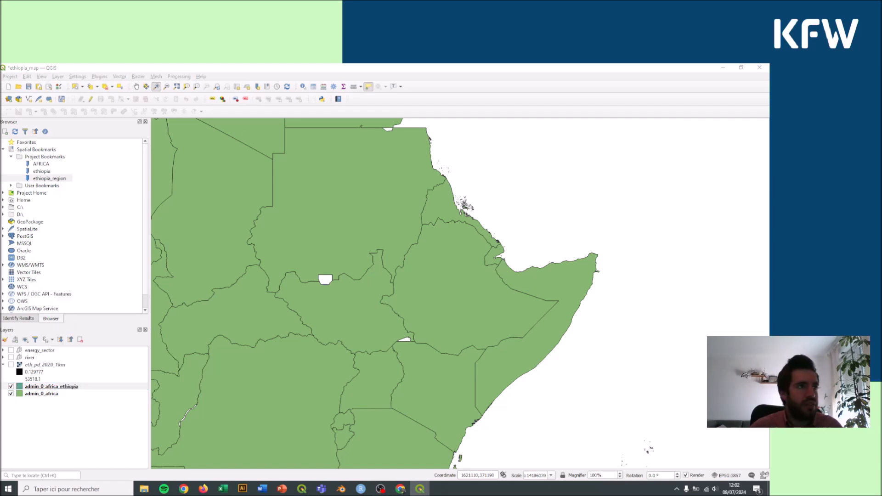
{"action": "left_click_drag", "start_coordinate": [358, 0], "coordinate": [286, 154]}
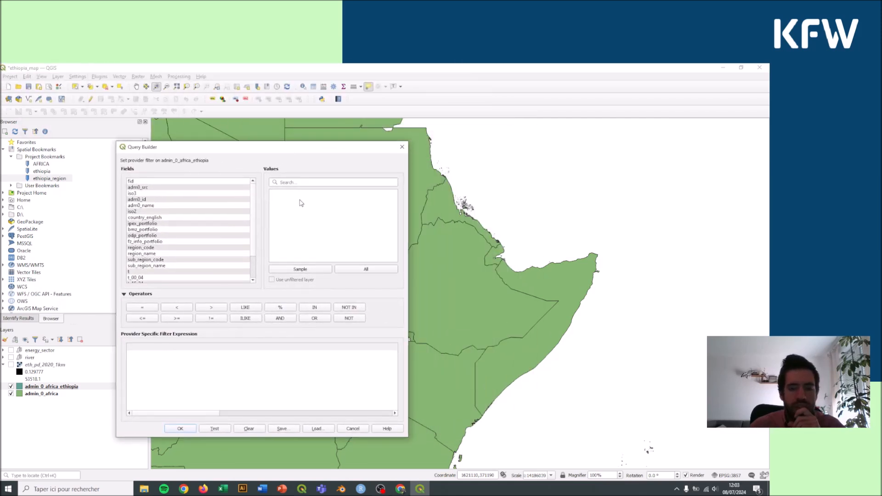
{"action": "left_click", "coordinate": [297, 183]}
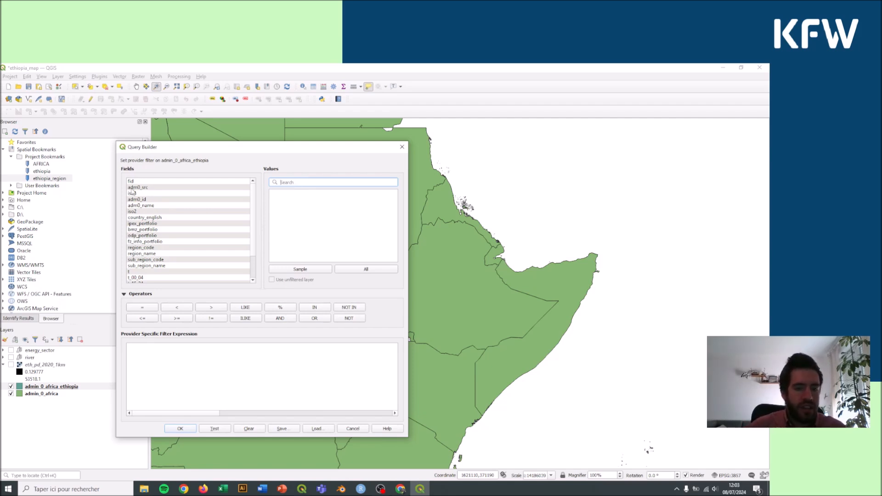
{"action": "left_click", "coordinate": [149, 348]}
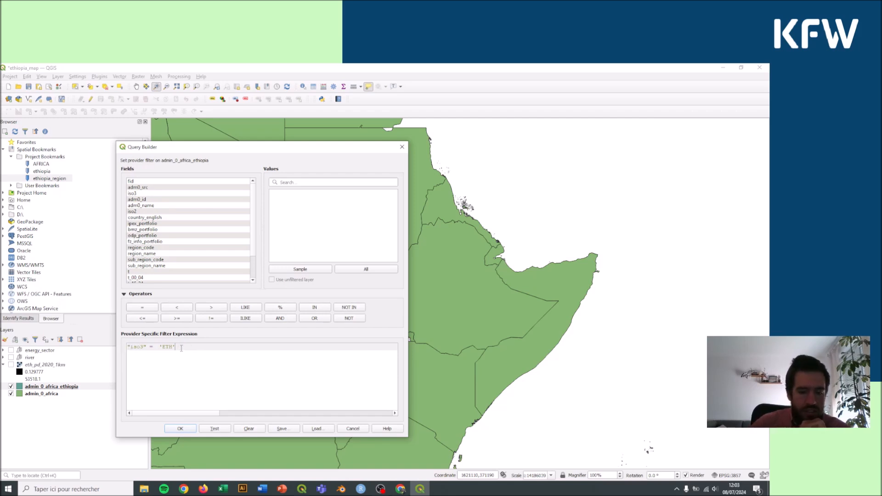
{"action": "left_click", "coordinate": [212, 429]}
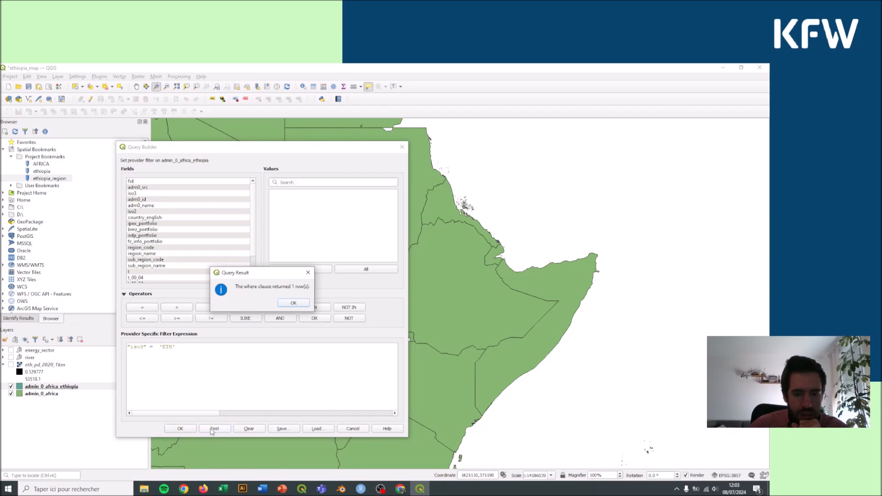
{"action": "left_click", "coordinate": [294, 304]}
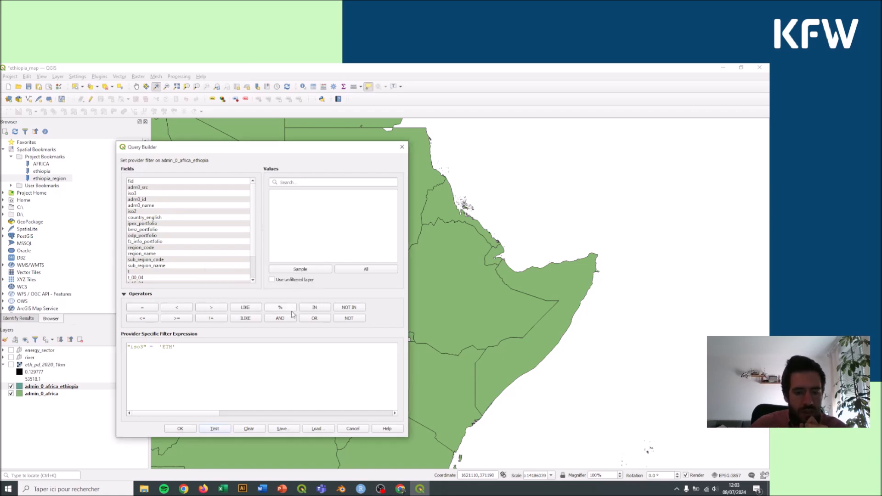
{"action": "left_click", "coordinate": [181, 429]}
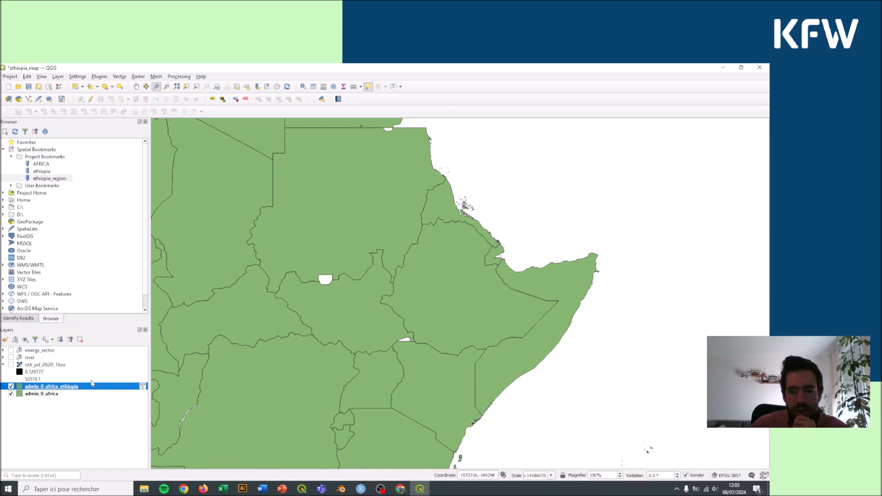
Open the symbology properties of the admin_0_africa layer and keep the Single Symbol renderer
{"action": "right_click", "coordinate": [42, 394]}
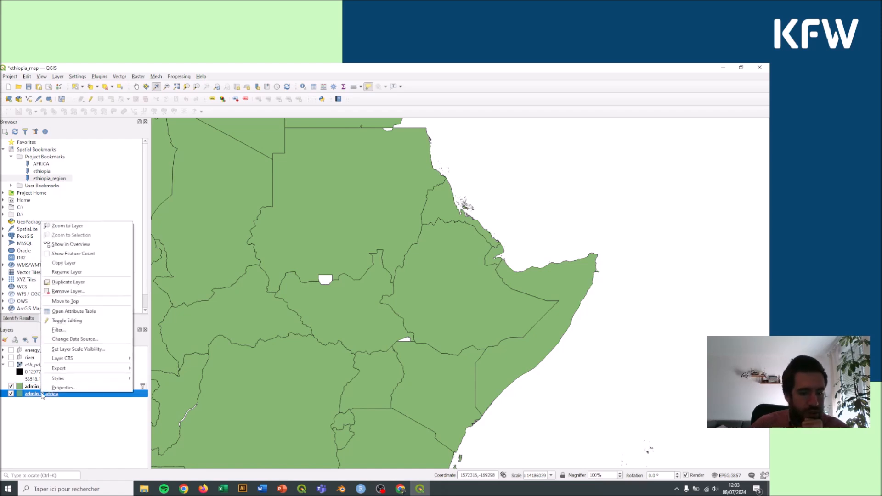
{"action": "left_click", "coordinate": [73, 388]}
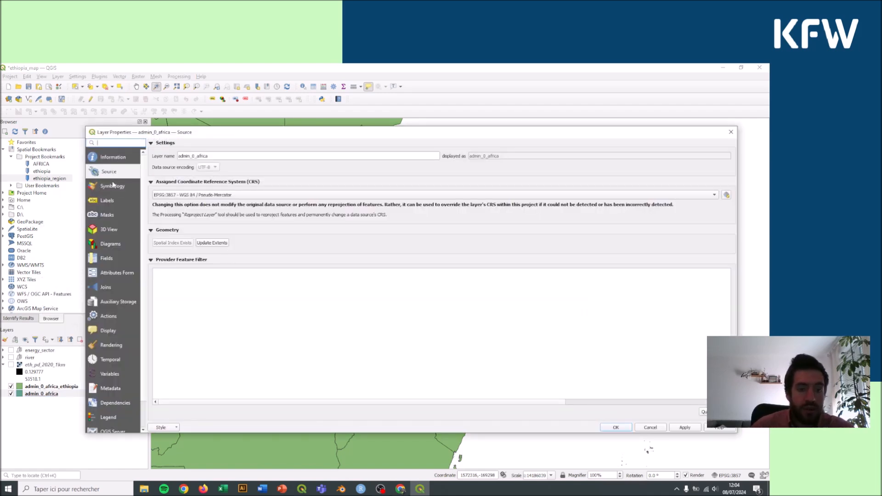
{"action": "scroll", "coordinate": [106, 306], "scroll_direction": "down", "scroll_amount": 1}
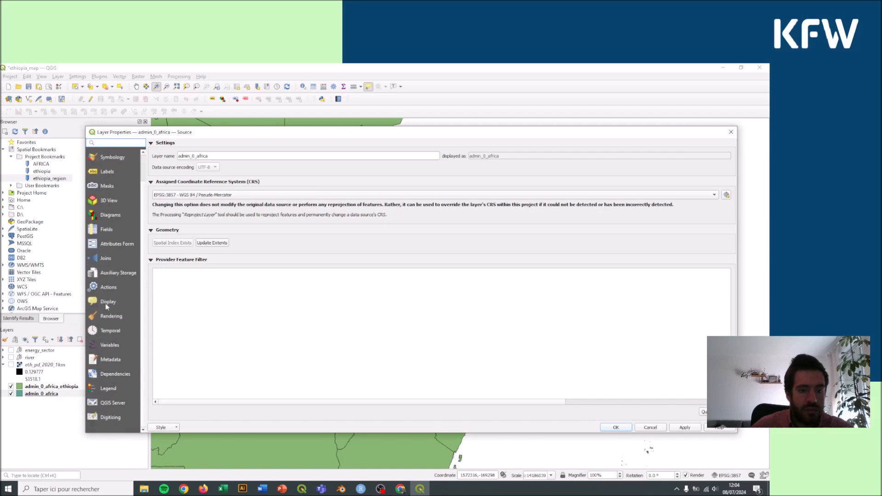
{"action": "scroll", "coordinate": [107, 304], "scroll_direction": "up", "scroll_amount": 1}
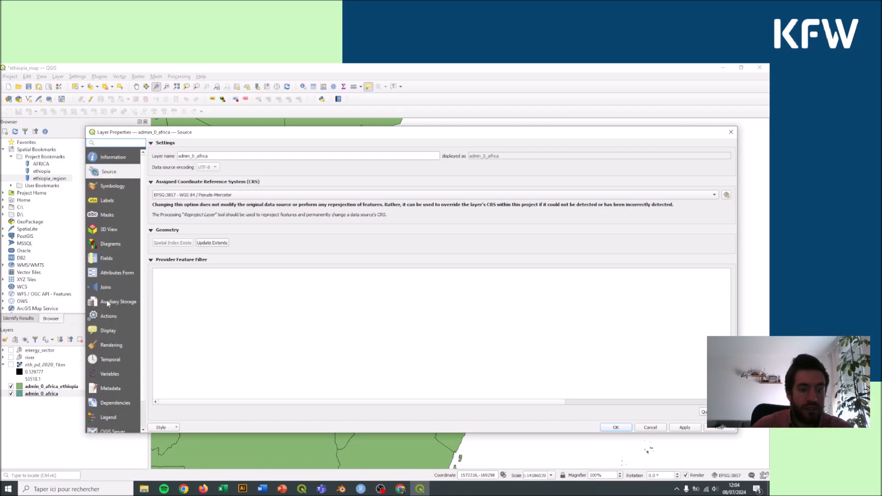
{"action": "left_click", "coordinate": [102, 185]}
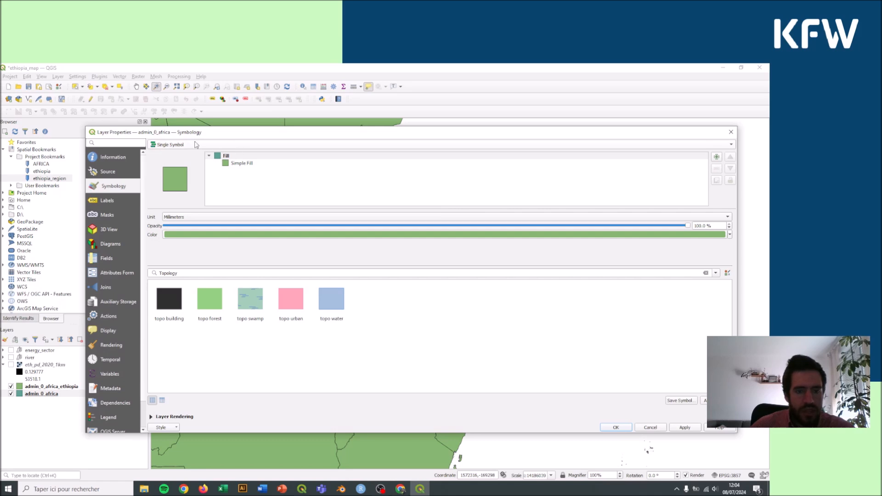
{"action": "left_click", "coordinate": [180, 145]}
{"action": "left_click", "coordinate": [180, 145]}
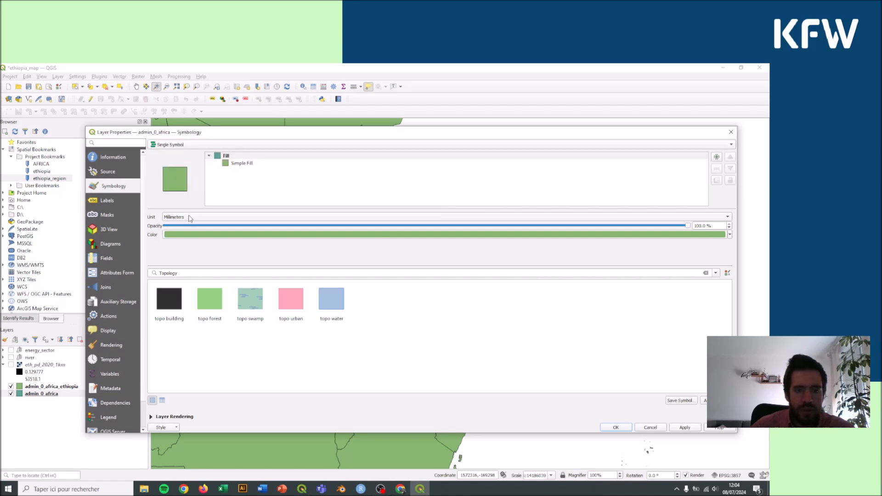
Set the simple fill colour of the admin_0_africa layer to light grey and apply the style
{"action": "left_click", "coordinate": [244, 167]}
{"action": "left_click", "coordinate": [711, 232]}
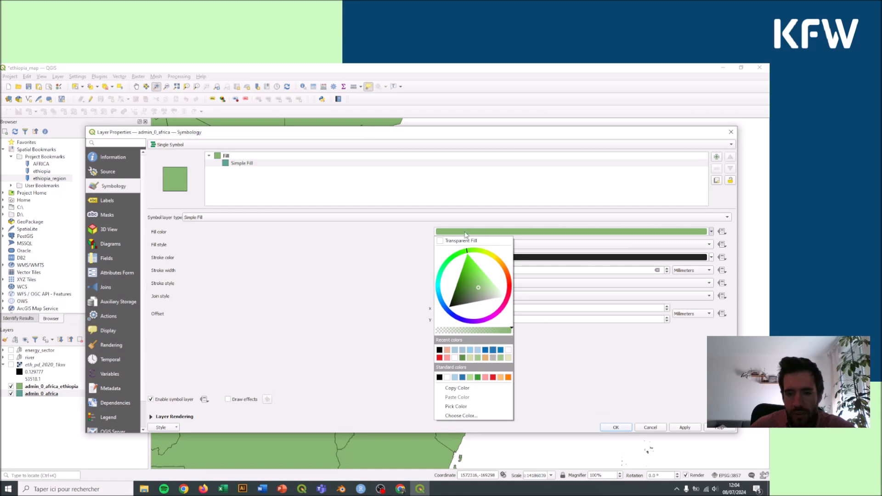
{"action": "left_click", "coordinate": [493, 358]}
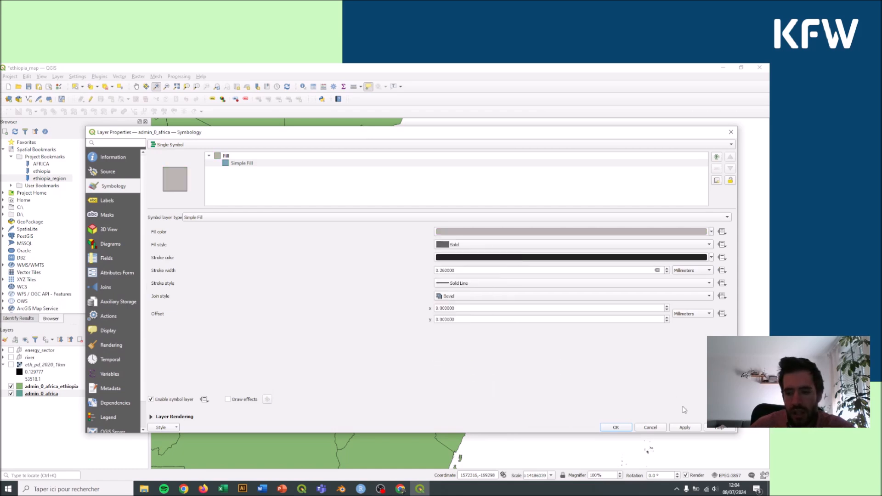
{"action": "left_click", "coordinate": [711, 232]}
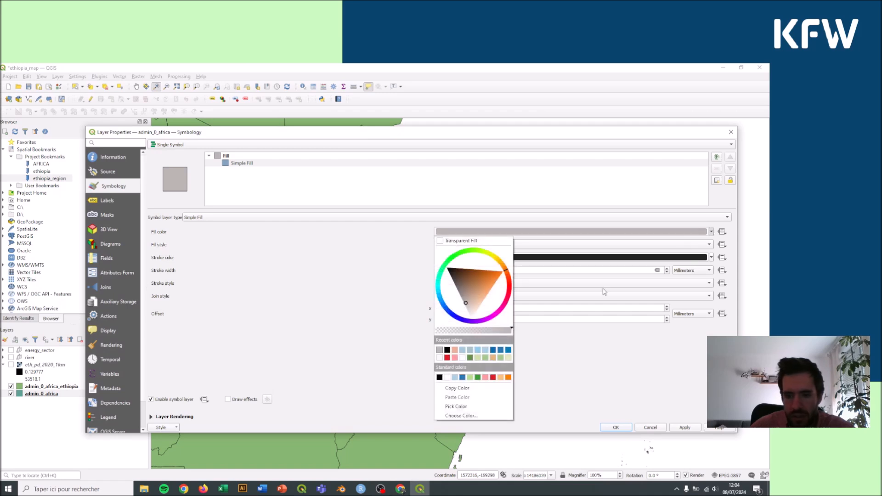
{"action": "left_click", "coordinate": [469, 311]}
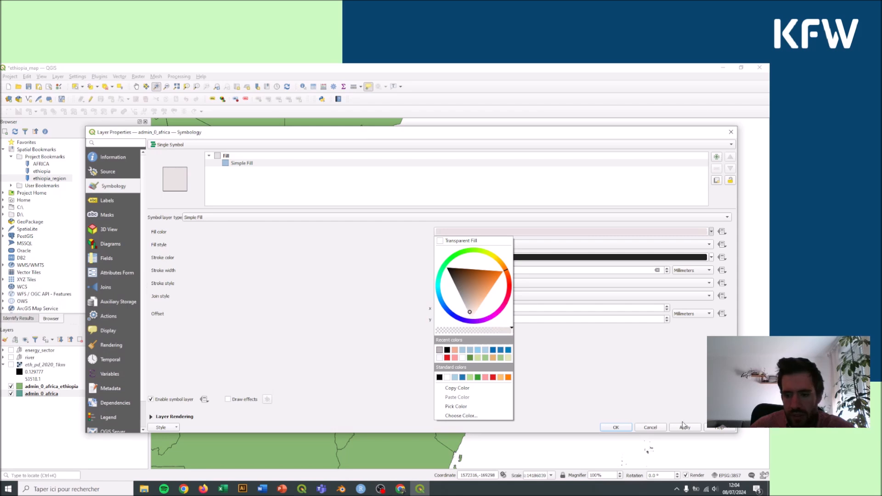
{"action": "left_click", "coordinate": [466, 309]}
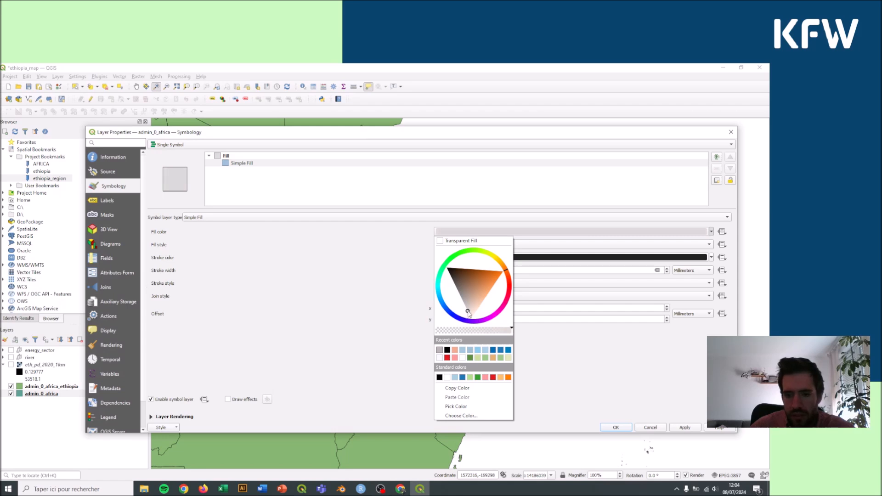
{"action": "left_click", "coordinate": [677, 426]}
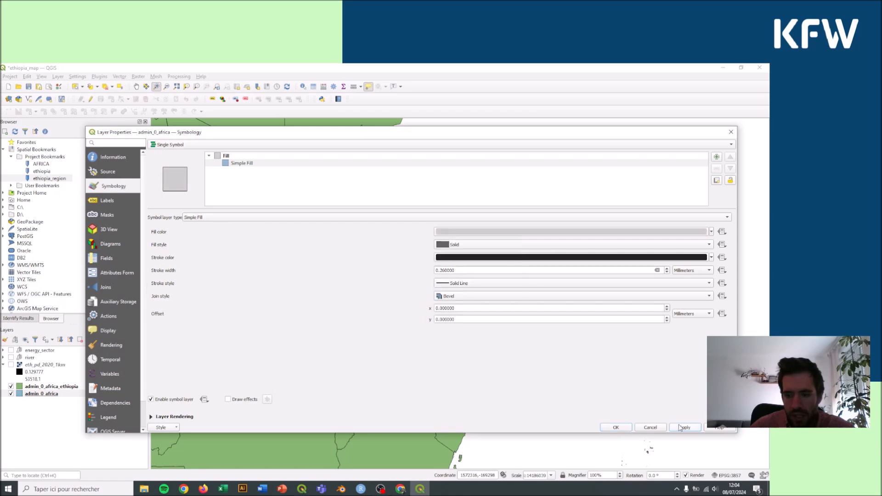
{"action": "left_click", "coordinate": [683, 427]}
{"action": "left_click", "coordinate": [626, 428]}
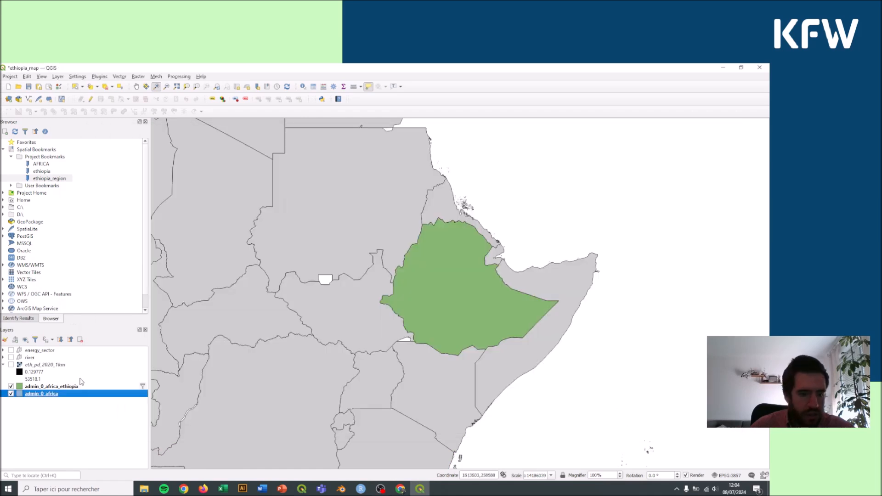
Set the simple fill colour of the admin_0_africa_ethiopia layer to white and apply the style
{"action": "right_click", "coordinate": [68, 387]}
{"action": "left_click", "coordinate": [87, 382]}
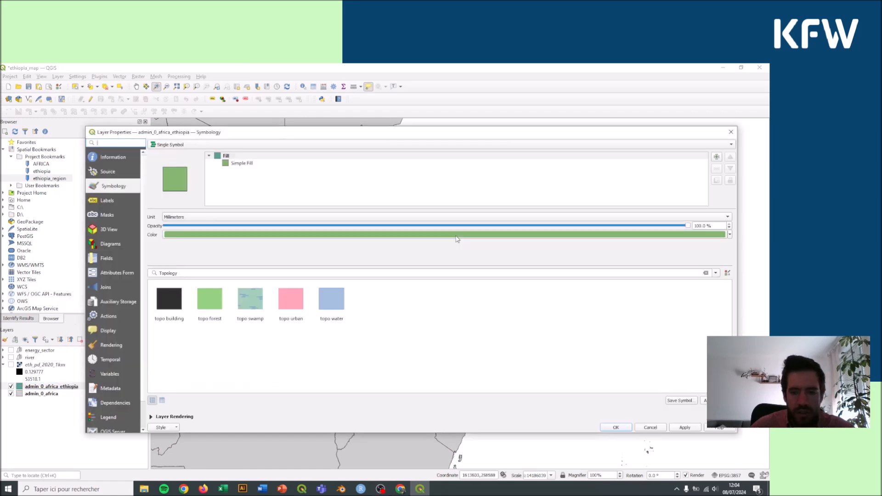
{"action": "left_click", "coordinate": [243, 163]}
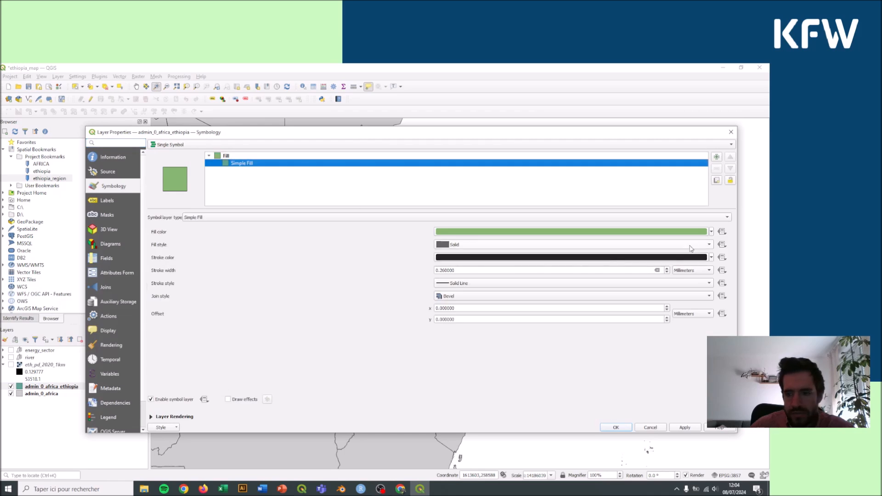
{"action": "left_click", "coordinate": [711, 232]}
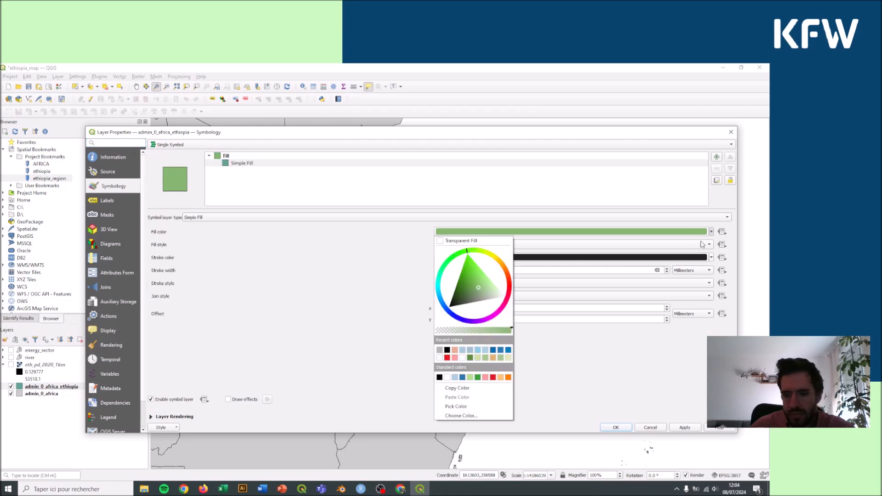
{"action": "left_click", "coordinate": [462, 359]}
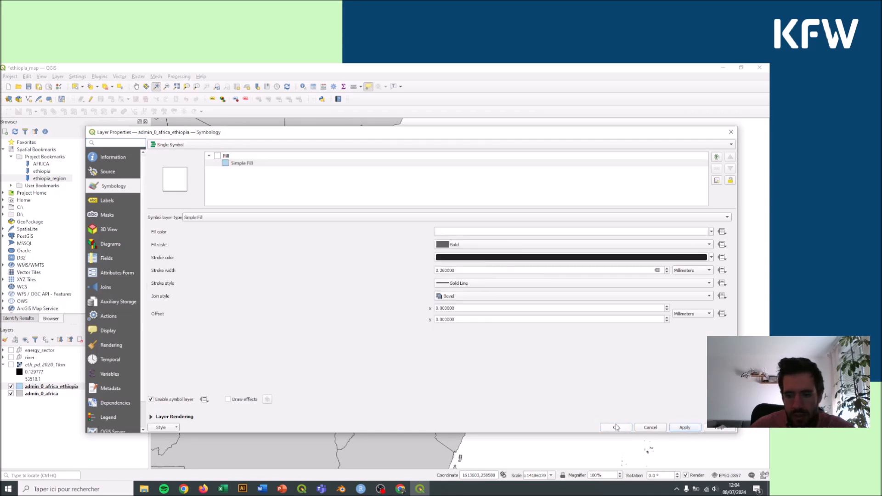
{"action": "left_click", "coordinate": [616, 427]}
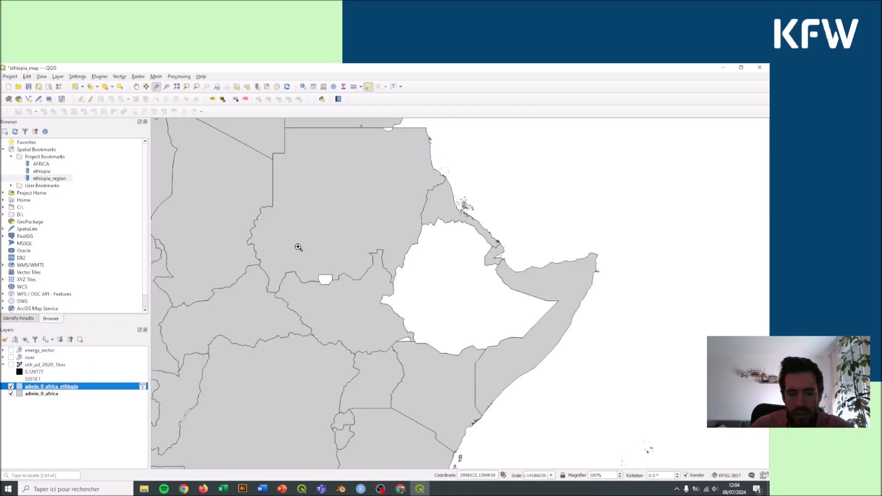
Zoom the map to the ethiopia project bookmark
{"action": "right_click", "coordinate": [51, 387]}
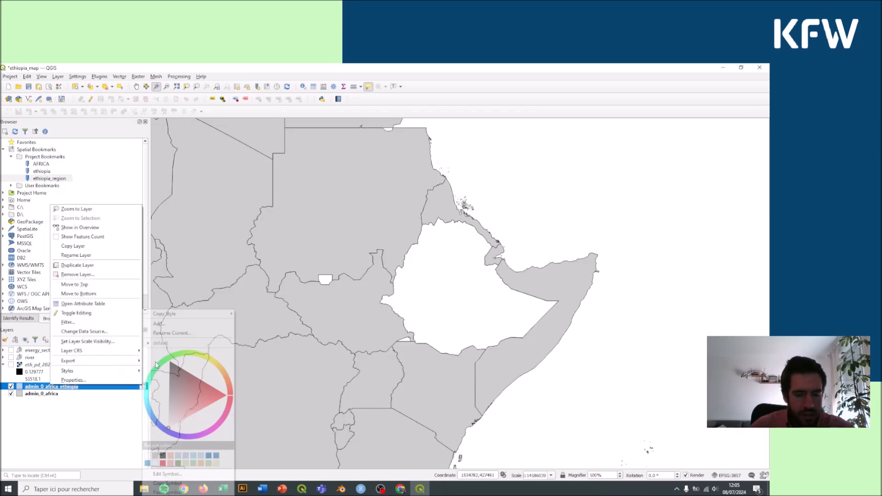
{"action": "left_click", "coordinate": [385, 203]}
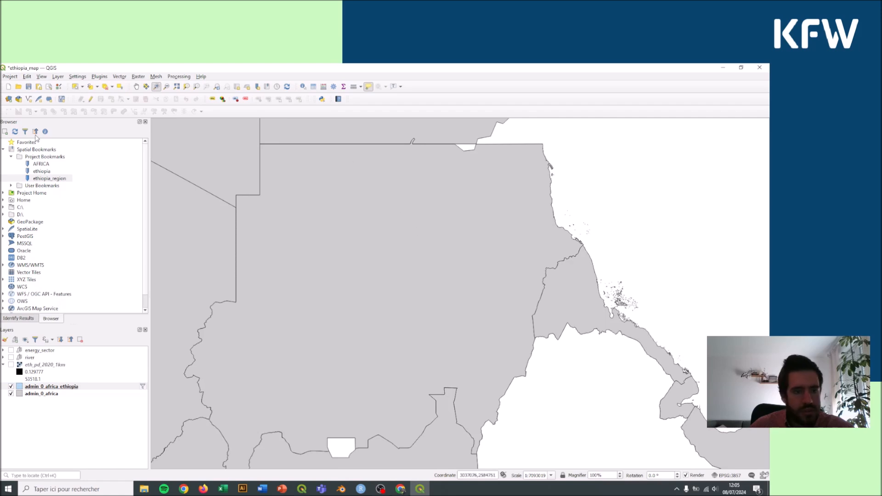
{"action": "left_click", "coordinate": [41, 172]}
{"action": "double_click", "coordinate": [40, 172]}
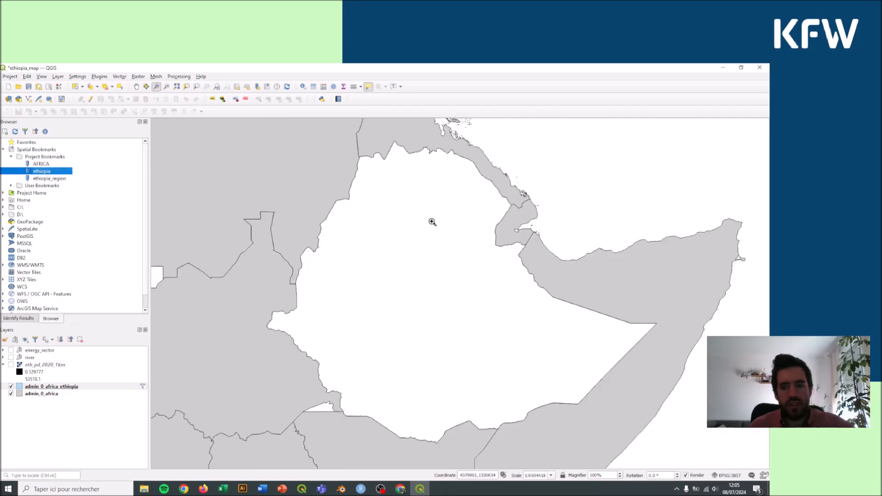
Select the admin_0_africa_ethiopia layer and show the map tip over Ethiopia on the map
{"action": "right_click", "coordinate": [51, 386]}
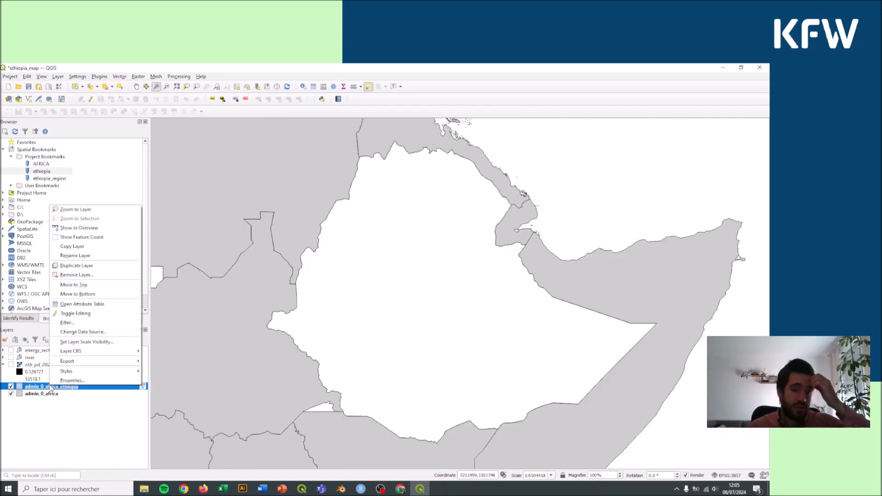
{"action": "left_click", "coordinate": [42, 171]}
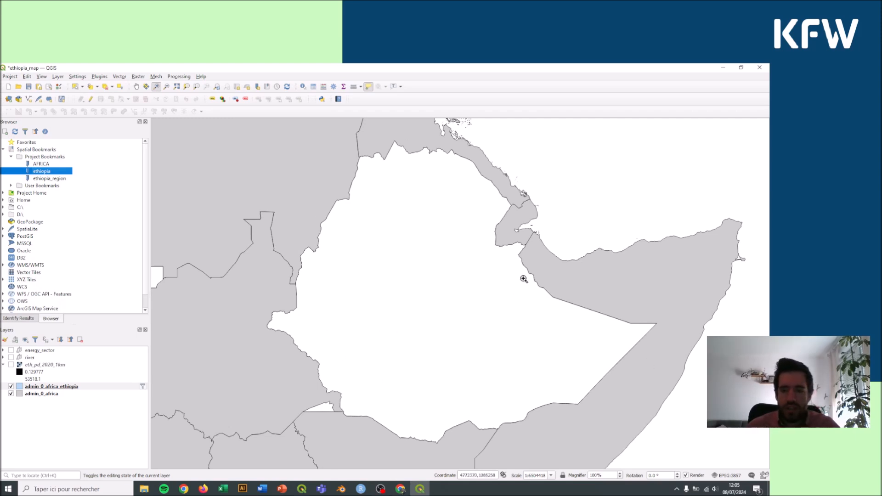
{"action": "left_click", "coordinate": [157, 87]}
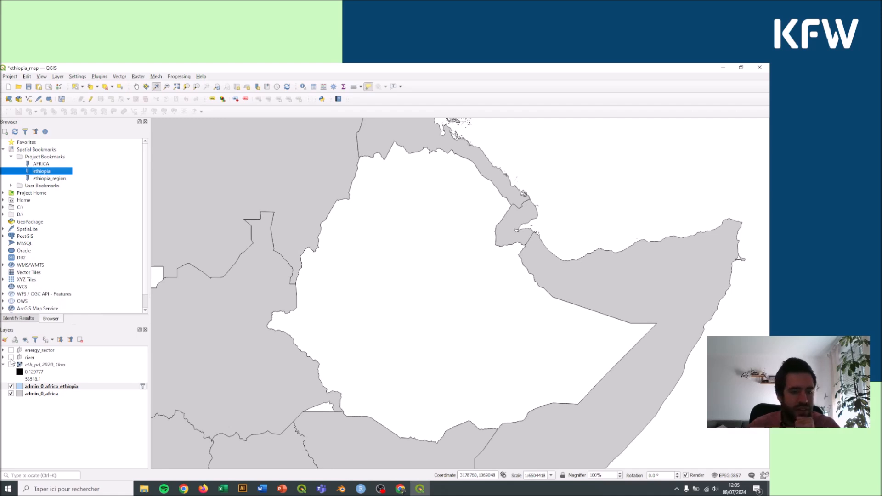
{"action": "left_click", "coordinate": [46, 386]}
{"action": "mouse_move", "coordinate": [335, 308]}
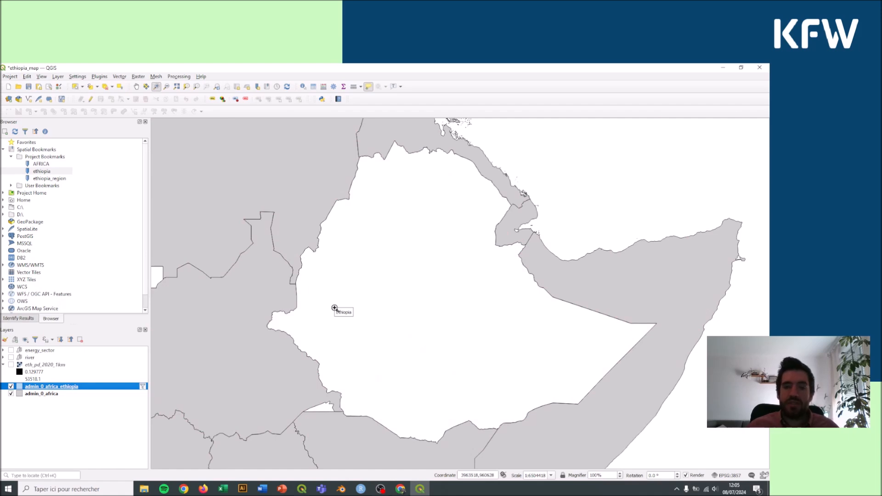